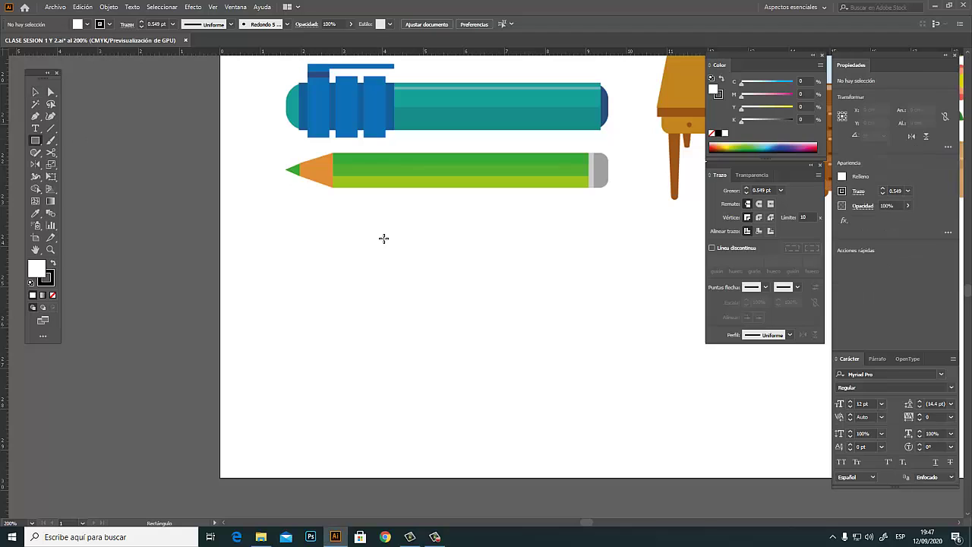
# Draw a thin rectangle about 6.9 by 0.26 cm below the green pencil, with no stroke and a cyan-blue fill (C 72.16, Y 18.43)
pyautogui.moveTo(300, 305); pyautogui.dragTo(581, 316)
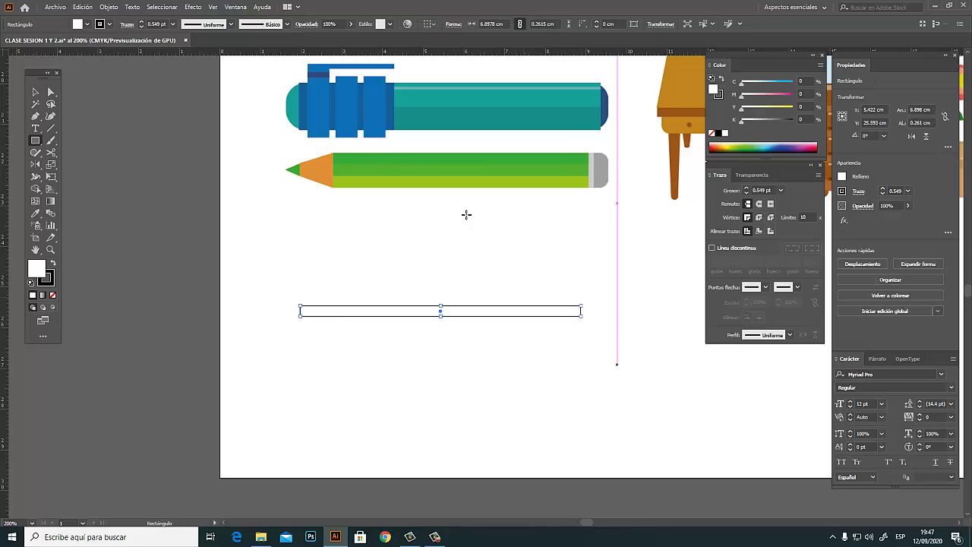
pyautogui.click(52, 264)
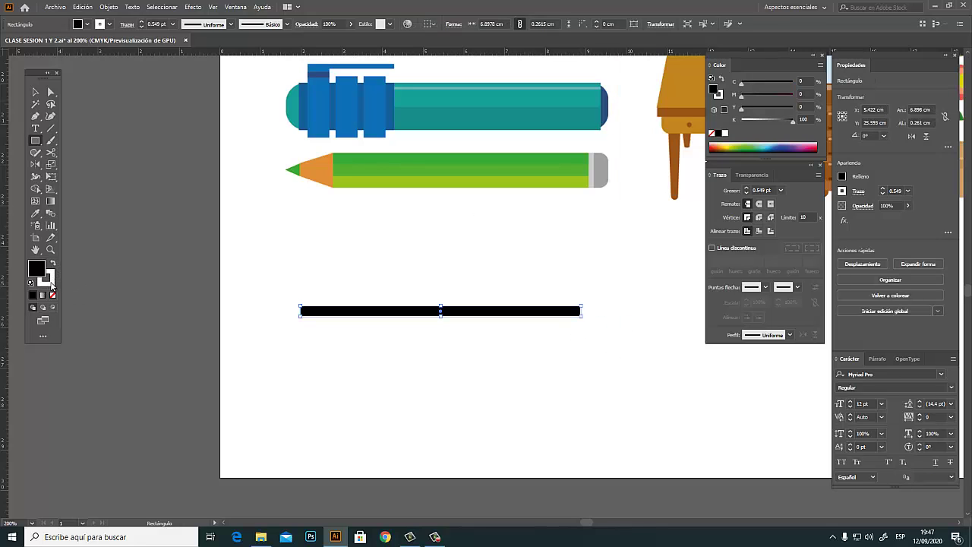
pyautogui.click(51, 286)
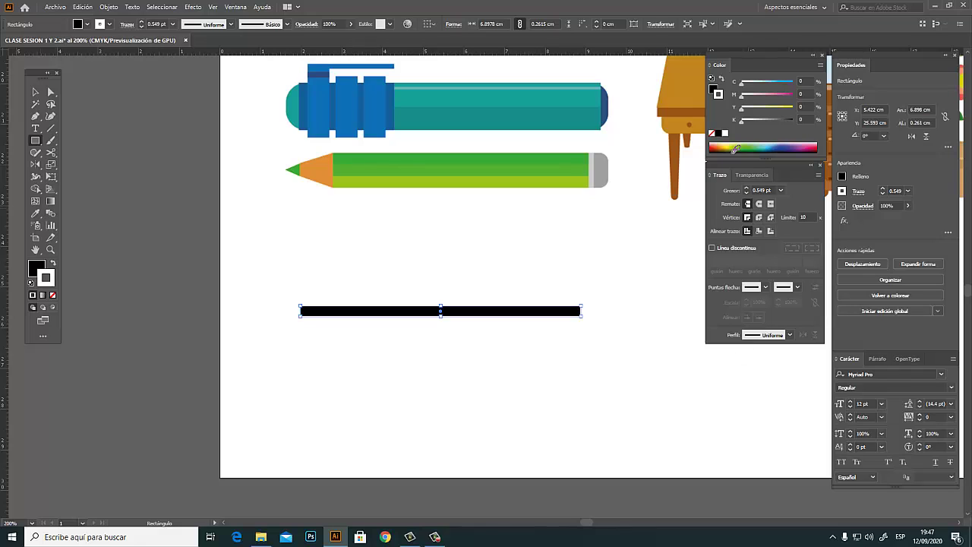
pyautogui.click(717, 134)
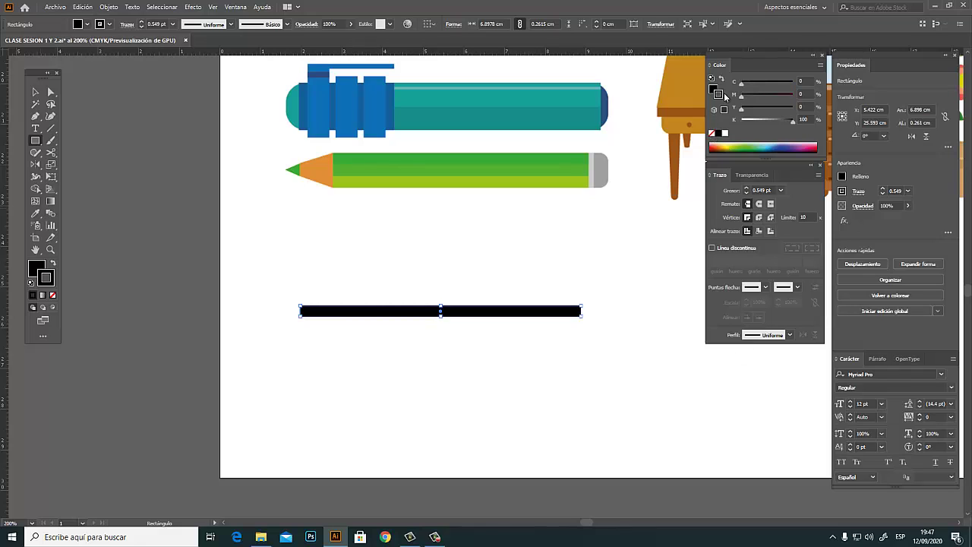
pyautogui.click(711, 133)
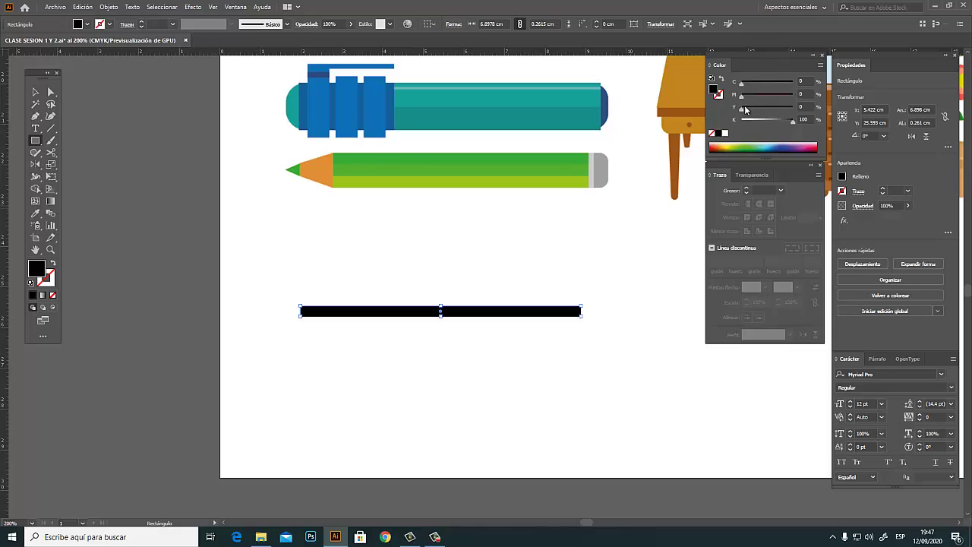
pyautogui.click(770, 143)
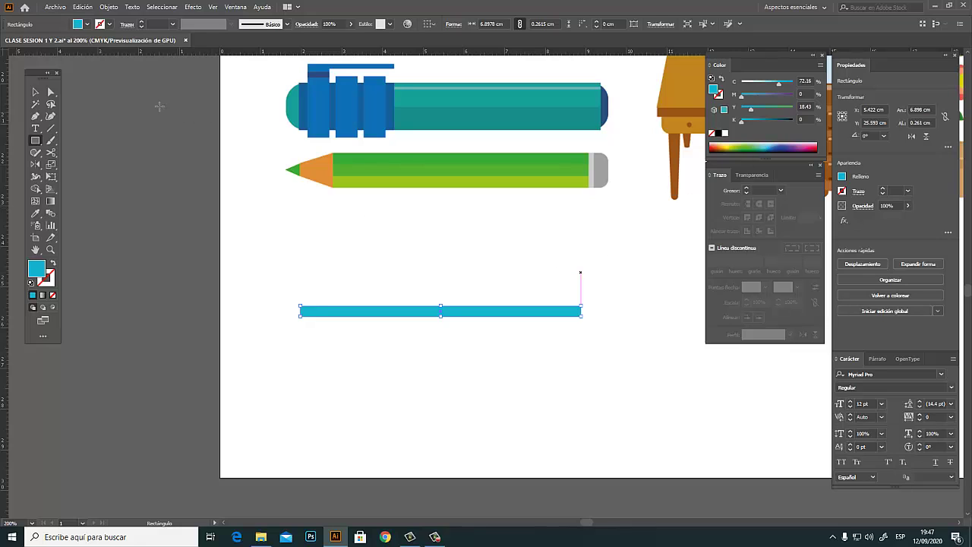
pyautogui.press('v')
pyautogui.click(508, 360)
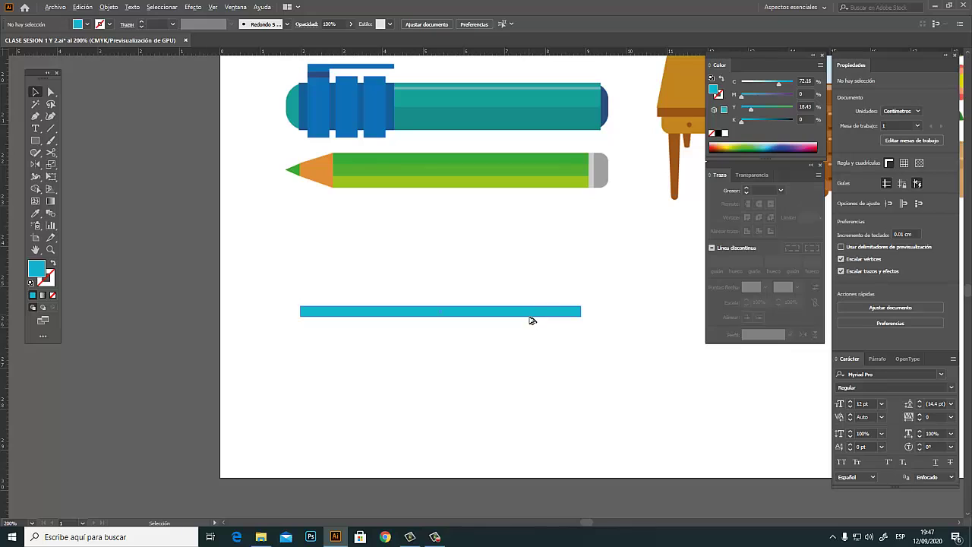
# Duplicate the blue strip directly below itself and lighten the copy by setting its cyan to 56%
pyautogui.moveTo(531, 320); pyautogui.dragTo(530, 329)
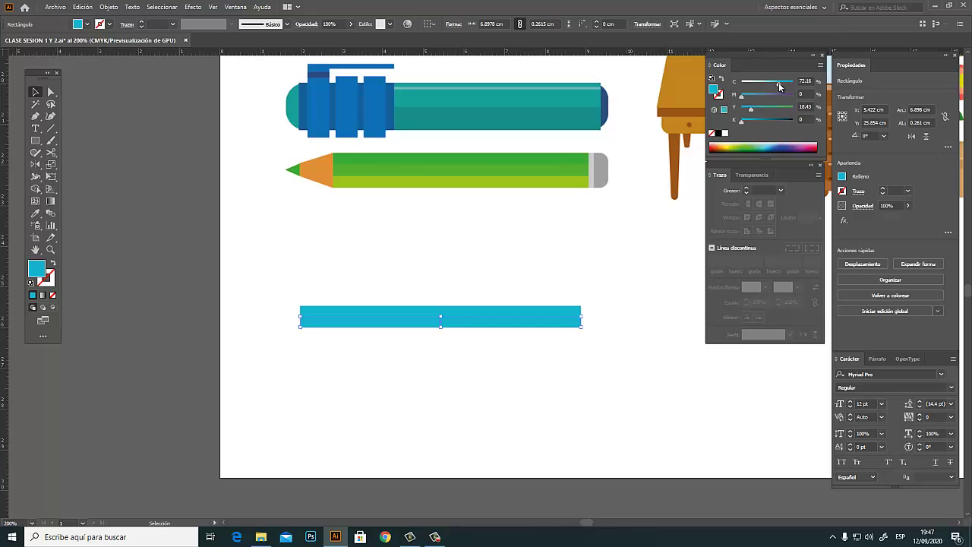
pyautogui.moveTo(779, 87); pyautogui.dragTo(773, 88)
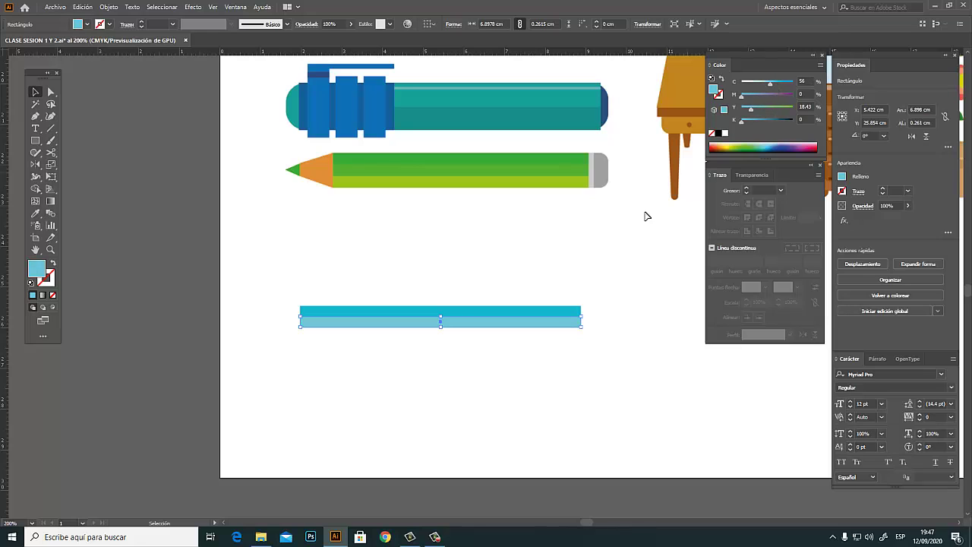
pyautogui.click(543, 347)
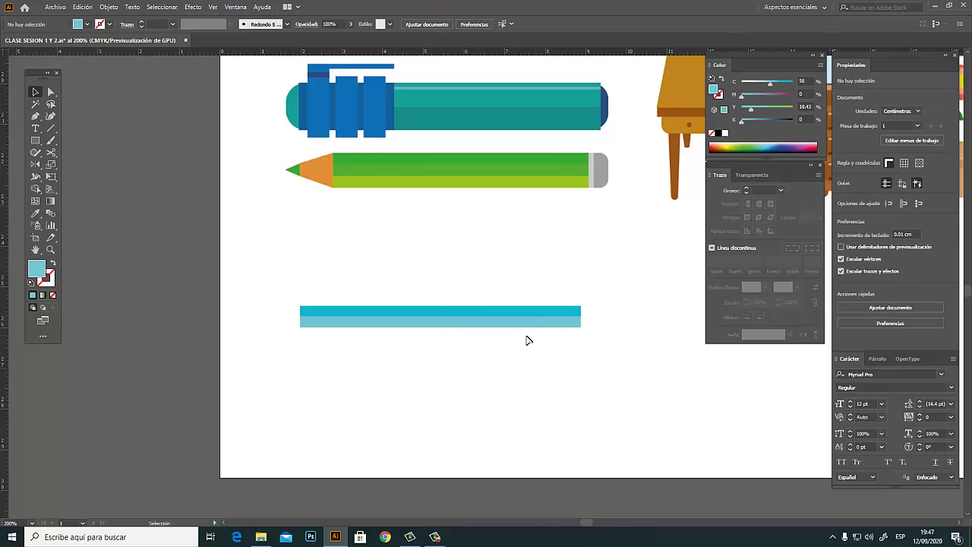
# Duplicate the light strip directly below itself and darken the copy to C 84, K 26
pyautogui.moveTo(532, 327); pyautogui.dragTo(534, 336)
pyautogui.moveTo(775, 88); pyautogui.dragTo(786, 87)
pyautogui.click(755, 121)
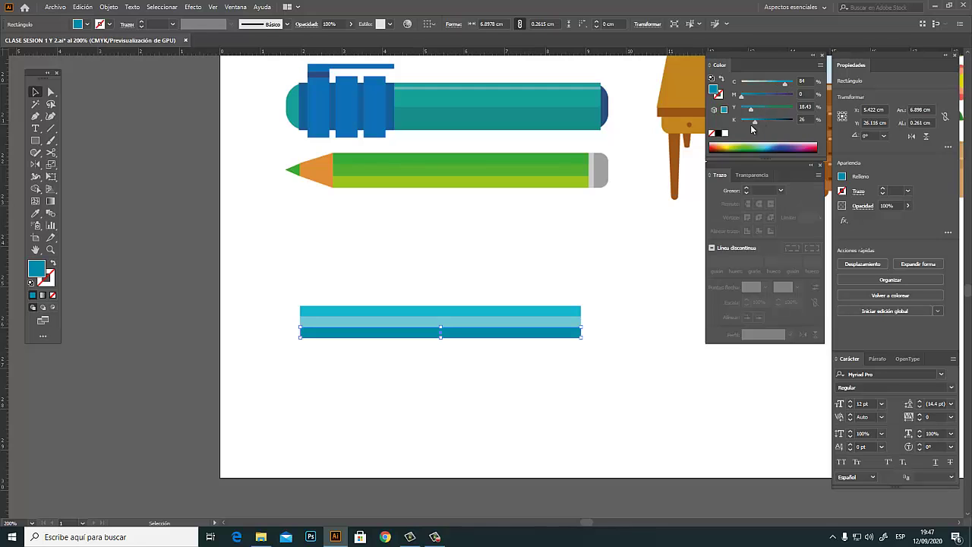
pyautogui.click(510, 365)
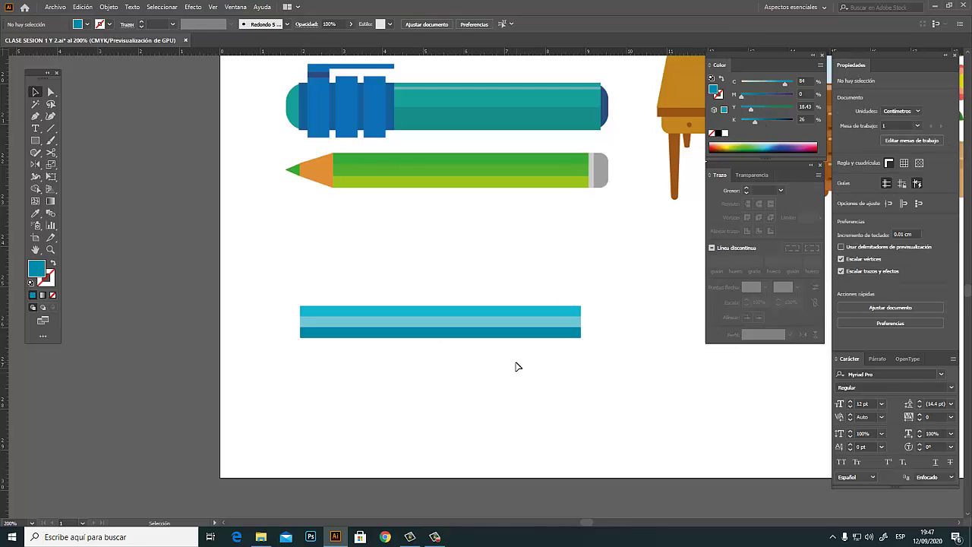
# Draw a rectangle about 0.9 by 0.75 cm above the strips and sample the green pencil's orange wood color for its fill
pyautogui.moveTo(500, 366); pyautogui.dragTo(539, 346)
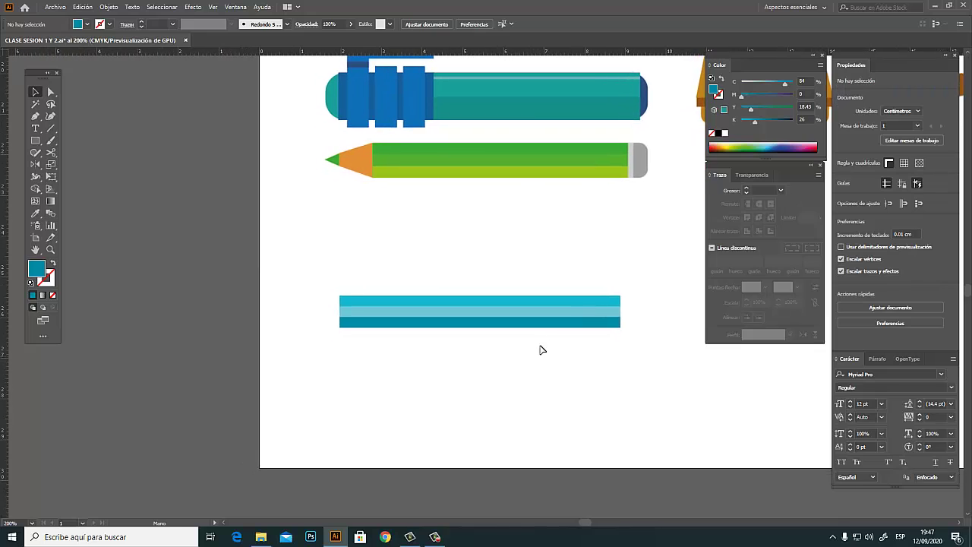
pyautogui.click(34, 141)
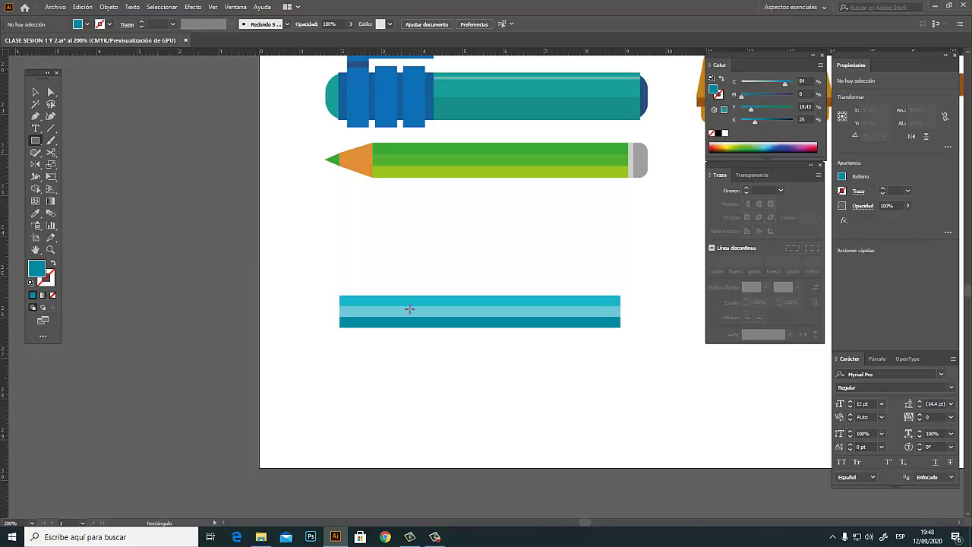
pyautogui.moveTo(429, 228); pyautogui.dragTo(466, 259)
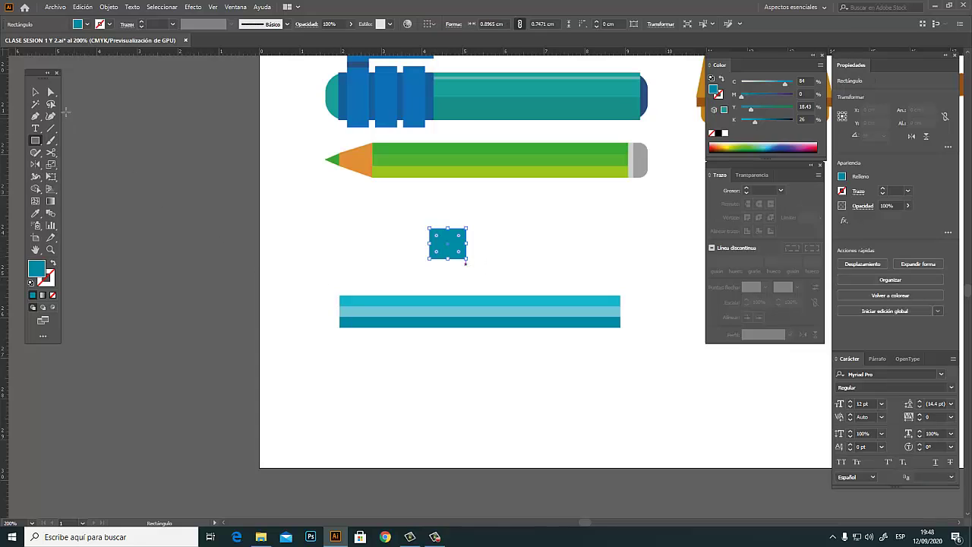
pyautogui.press('v')
pyautogui.click(35, 213)
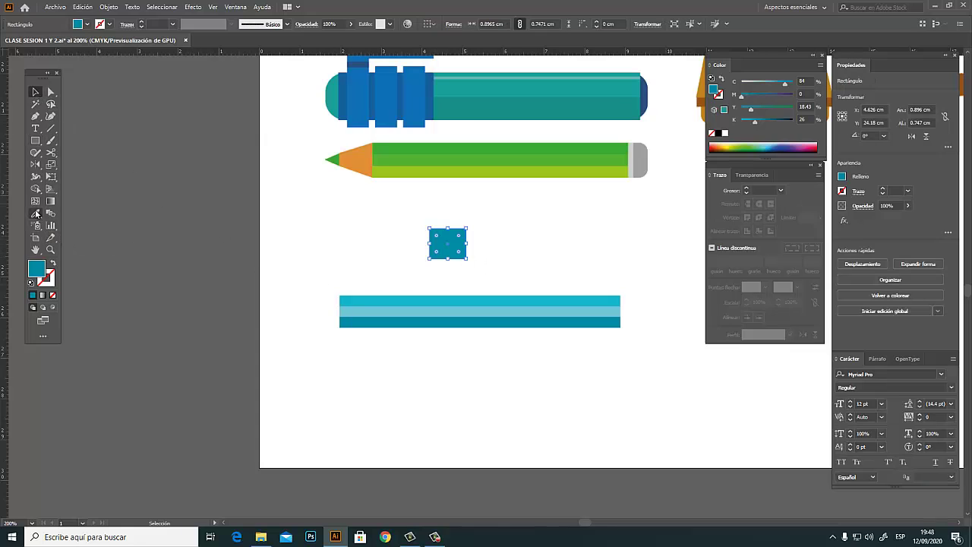
pyautogui.click(365, 158)
pyautogui.press('v')
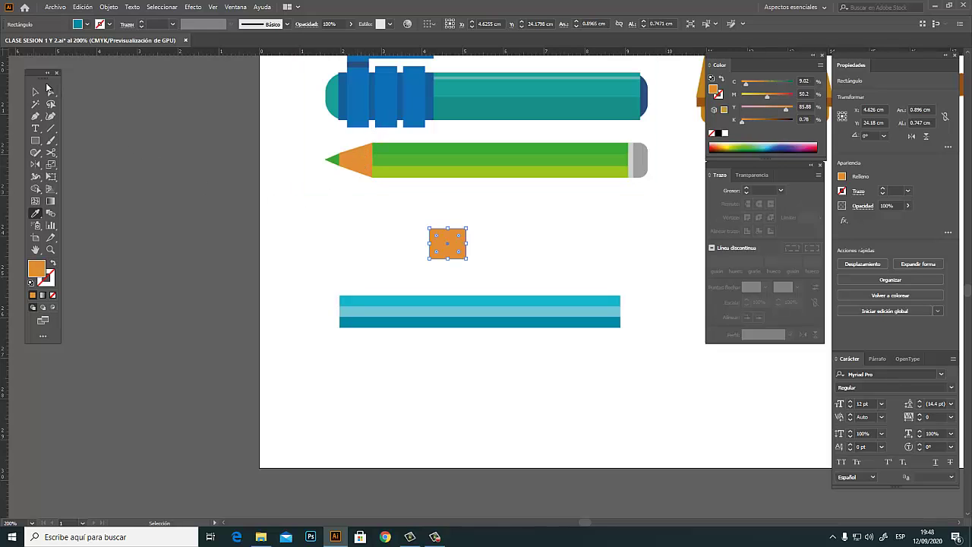
pyautogui.click(386, 219)
# Move the orange rectangle to the left end of the blue pencil body and adjust its fill to C 8, M 43, Y 86
pyautogui.moveTo(458, 250)
pyautogui.mouseDown()
pyautogui.moveTo(372, 310)
pyautogui.moveTo(335, 316)
pyautogui.mouseUp()
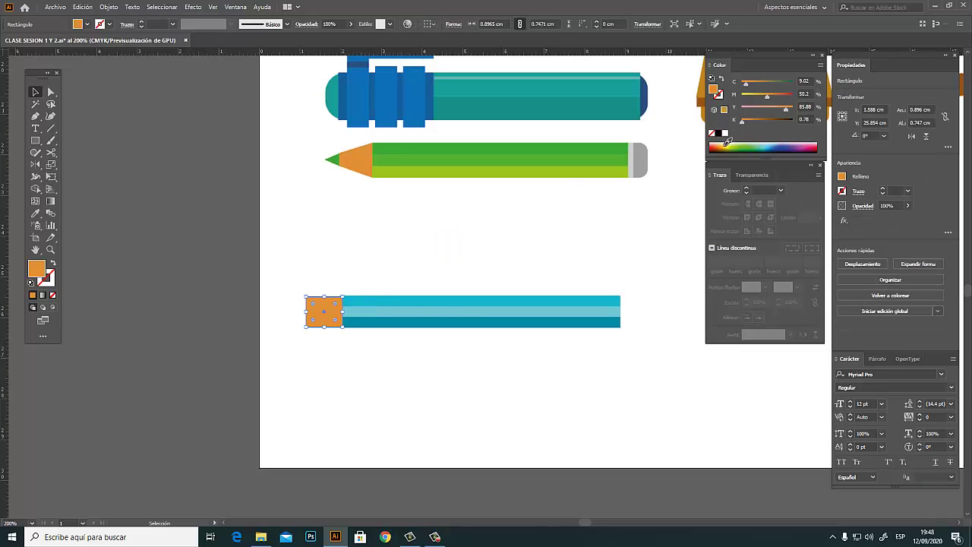
pyautogui.moveTo(727, 141); pyautogui.dragTo(725, 144)
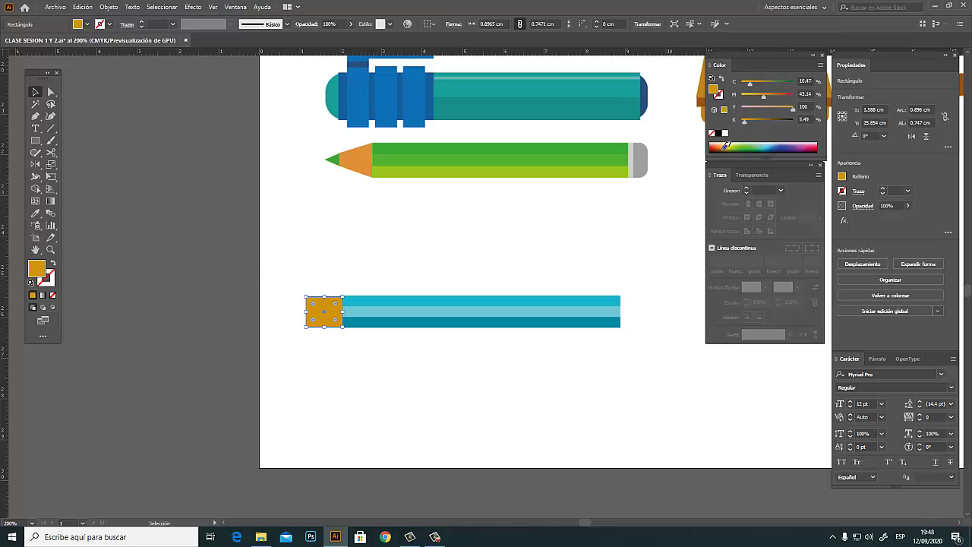
pyautogui.moveTo(766, 98); pyautogui.dragTo(761, 99)
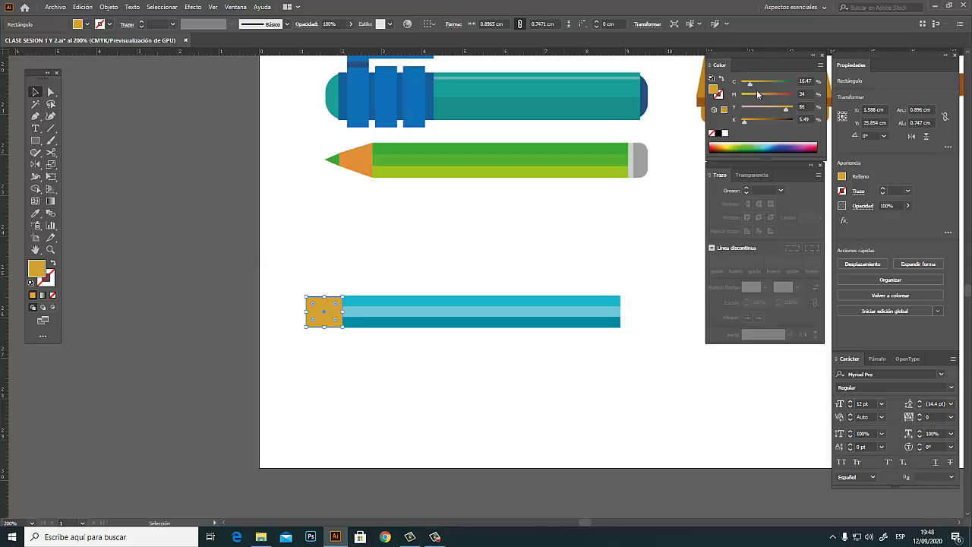
pyautogui.moveTo(754, 88); pyautogui.dragTo(747, 89)
# Fit the orange rectangle flush against the body's left end and stretch its height to about 0.784 cm to match the three strips
pyautogui.click(51, 91)
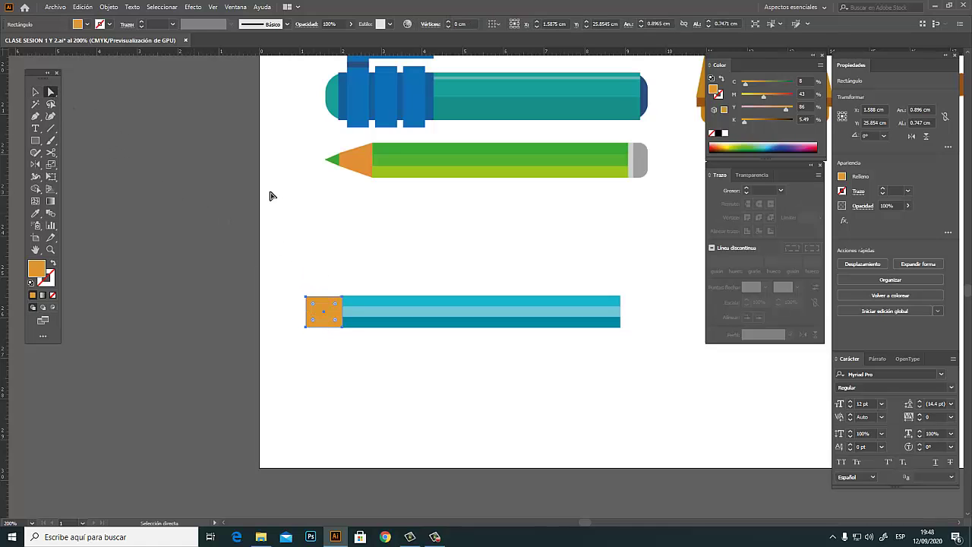
pyautogui.click(370, 255)
pyautogui.moveTo(303, 297)
pyautogui.mouseDown()
pyautogui.moveTo(403, 332)
pyautogui.moveTo(482, 341)
pyautogui.moveTo(460, 336)
pyautogui.mouseUp()
pyautogui.press('v')
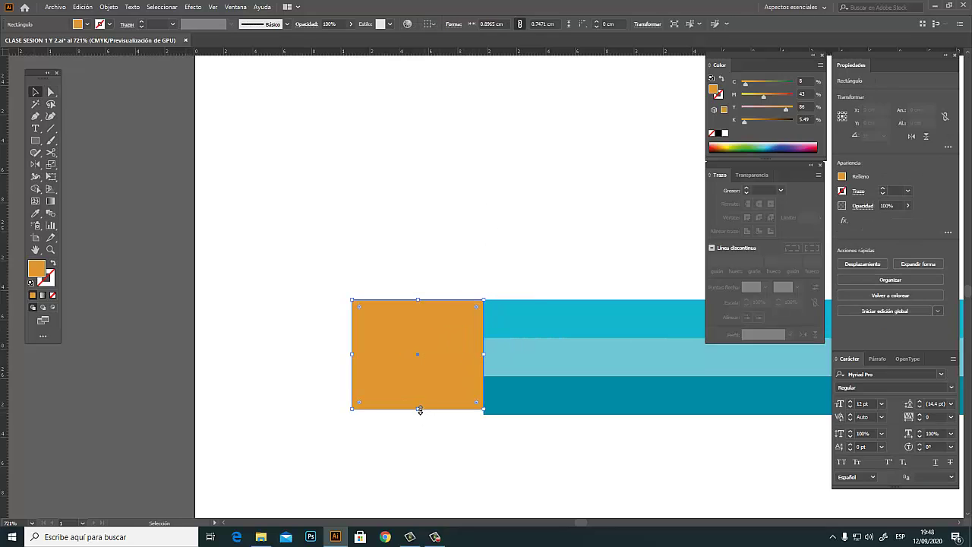
pyautogui.moveTo(418, 410); pyautogui.dragTo(422, 414)
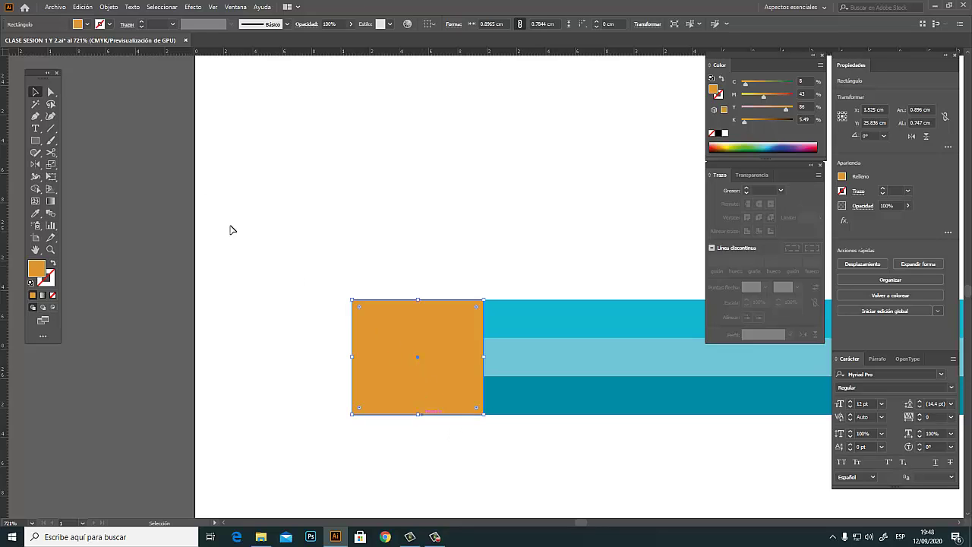
# Try tapering the orange rectangle by moving its two left corners inward, and undo both moves
pyautogui.click(53, 92)
pyautogui.click(414, 280)
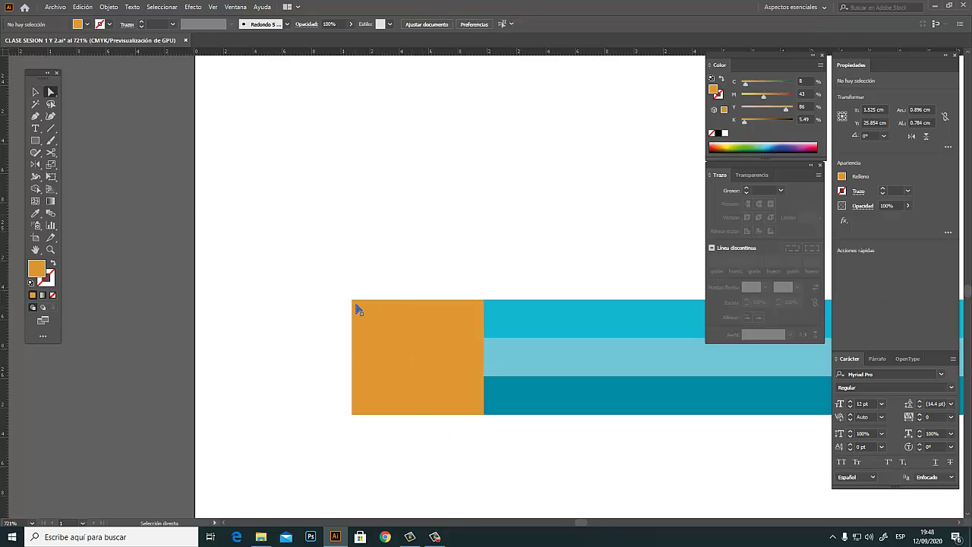
pyautogui.moveTo(353, 301); pyautogui.dragTo(360, 339)
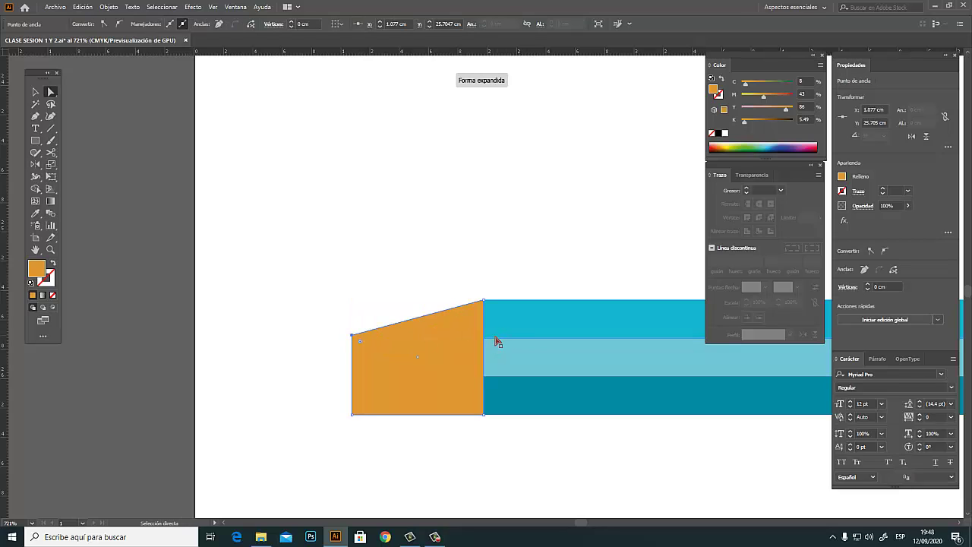
pyautogui.moveTo(352, 415); pyautogui.dragTo(349, 377)
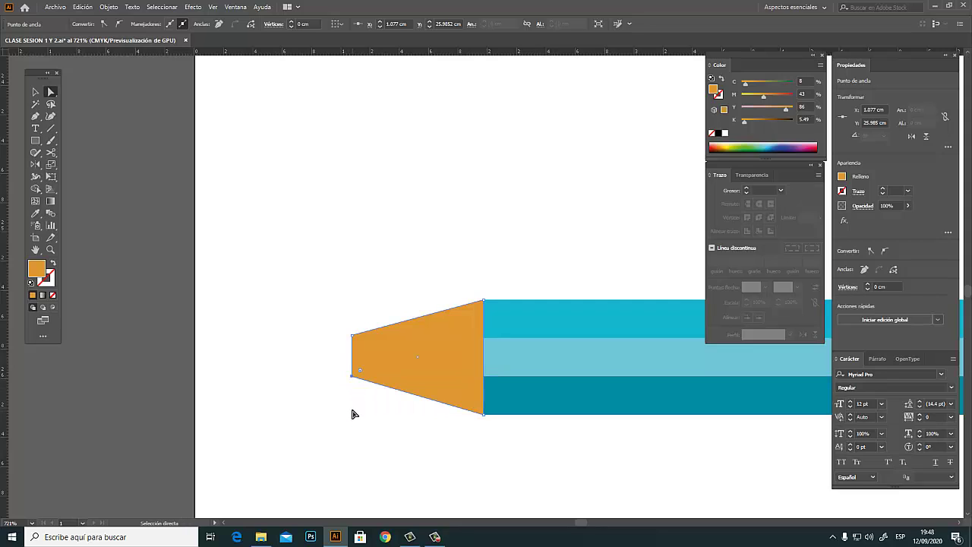
pyautogui.hotkey('ctrl', 'z')
pyautogui.hotkey('ctrl', 'z')
# Taper the orange rectangle by moving its two left corners vertically inward, level with the edges of the middle strip
pyautogui.click(379, 255)
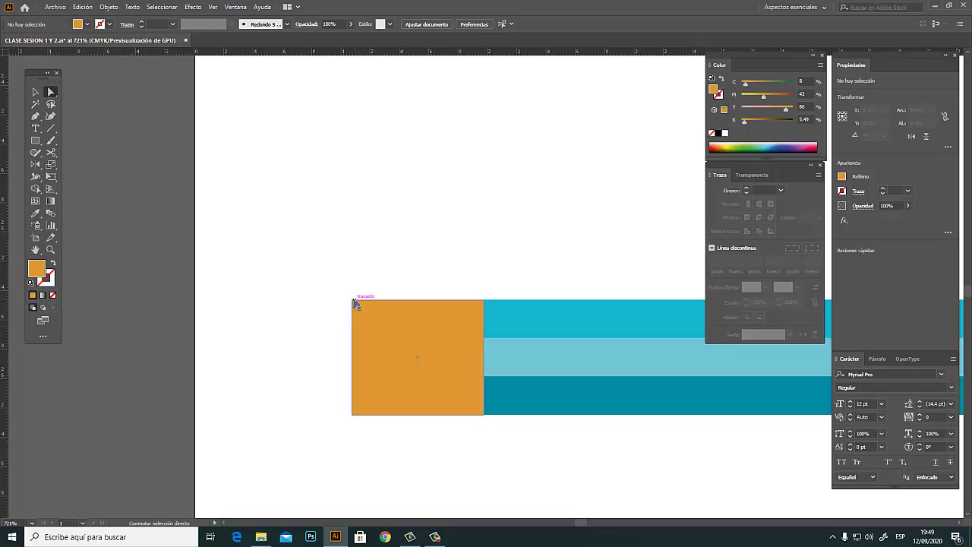
pyautogui.moveTo(357, 302); pyautogui.dragTo(357, 341)
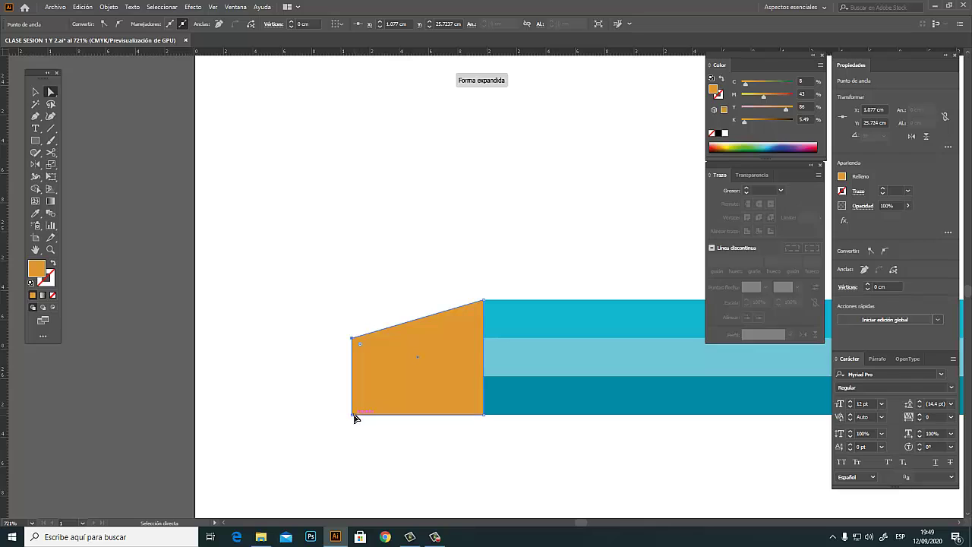
pyautogui.moveTo(353, 416); pyautogui.dragTo(351, 376)
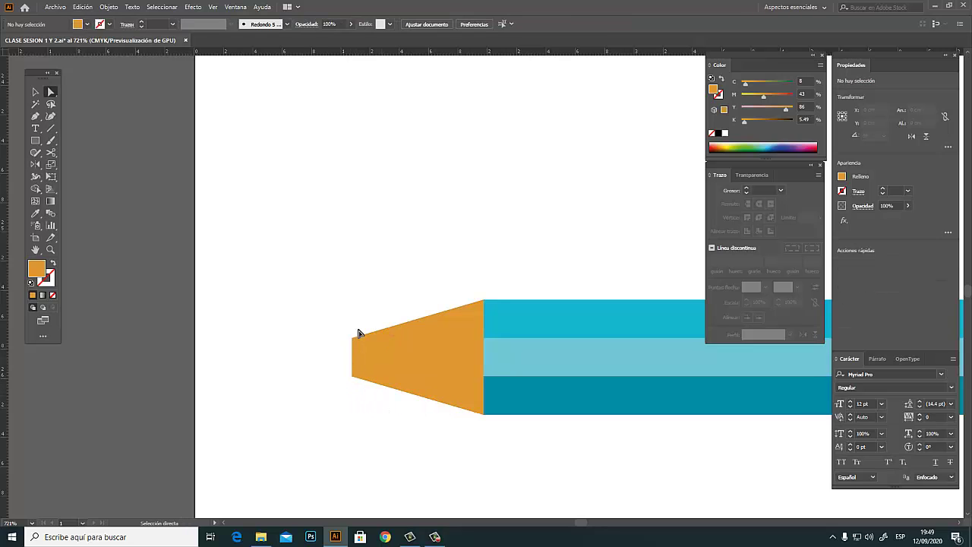
# Try placing horizontal guides along the upper and lower edges of the middle strip, and undo both
pyautogui.moveTo(402, 352); pyautogui.dragTo(454, 299)
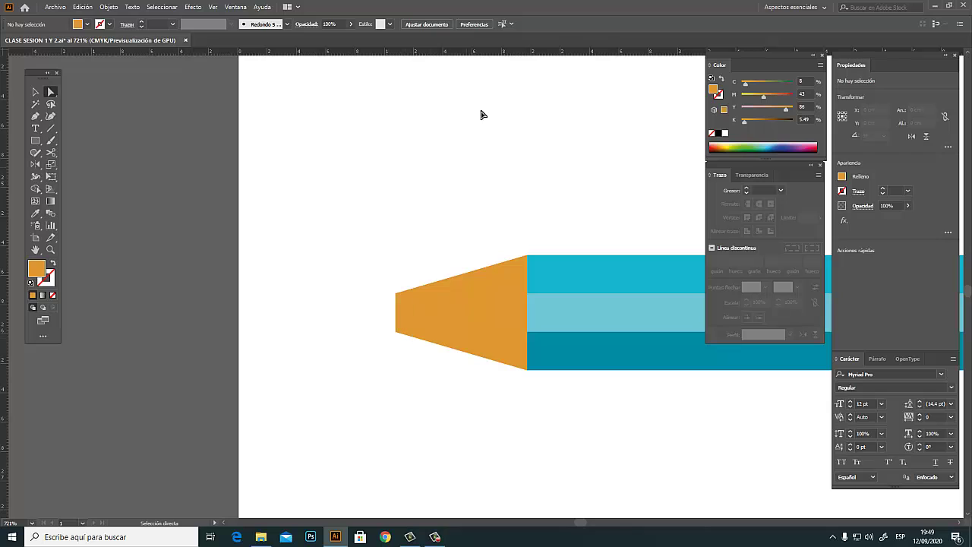
pyautogui.moveTo(489, 54); pyautogui.dragTo(521, 293)
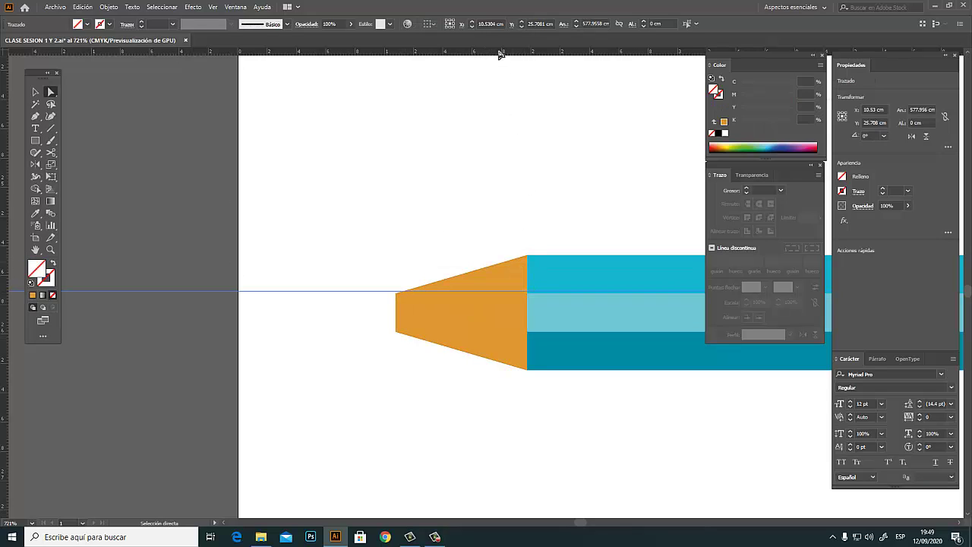
pyautogui.moveTo(501, 54); pyautogui.dragTo(541, 331)
pyautogui.hotkey('ctrl', 'z')
pyautogui.hotkey('ctrl', 'z')
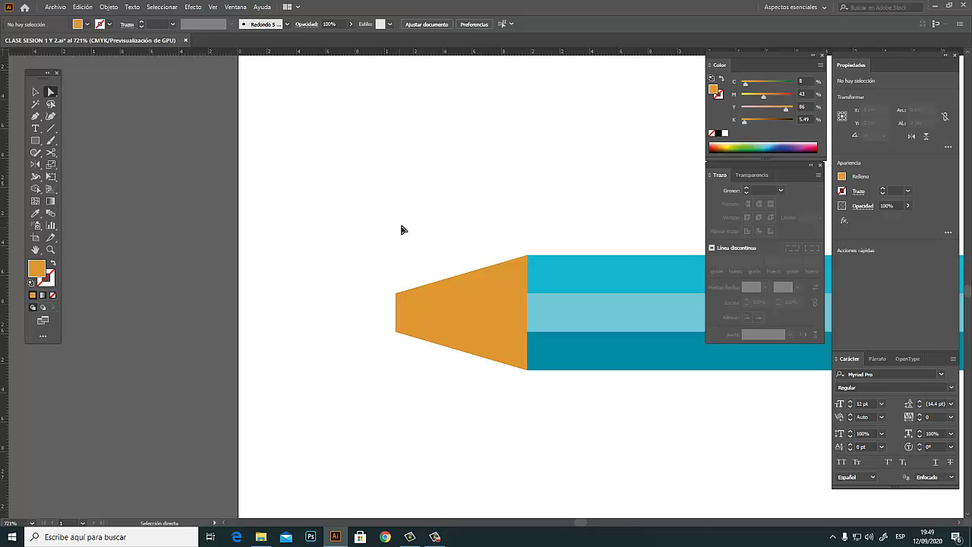
# Create a three-sided polygon with a radius of 1.7639 cm above the pencil's tapered end
pyautogui.click(35, 141)
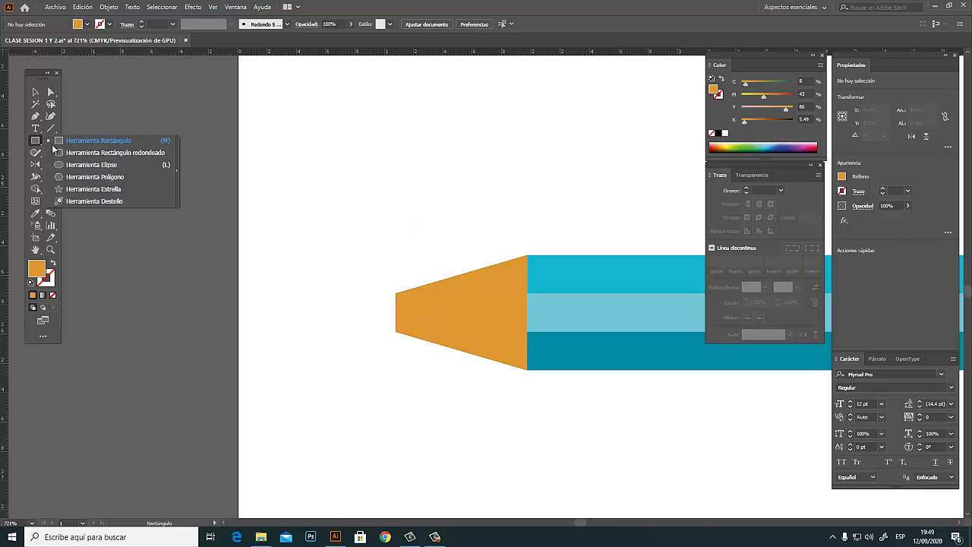
pyautogui.click(91, 176)
pyautogui.click(393, 143)
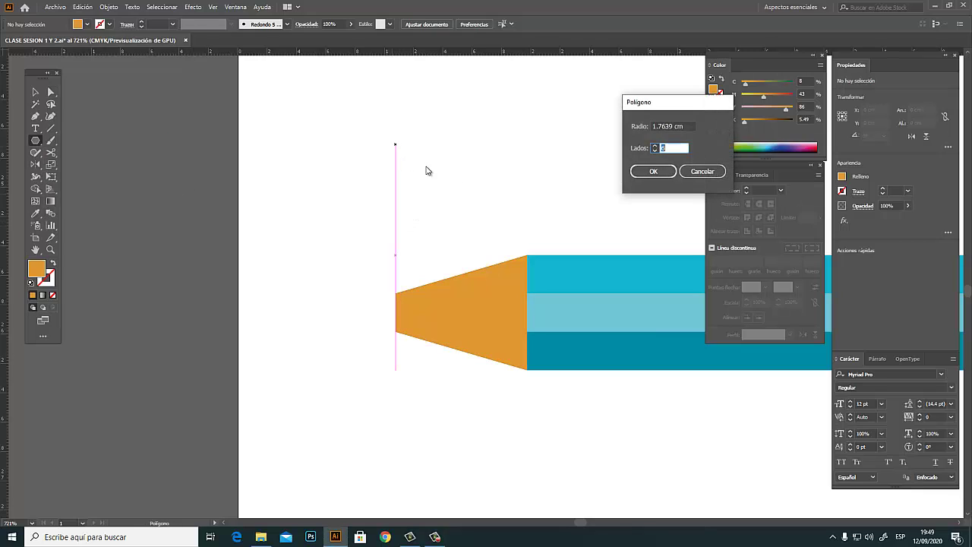
pyautogui.click(660, 174)
pyautogui.click(34, 92)
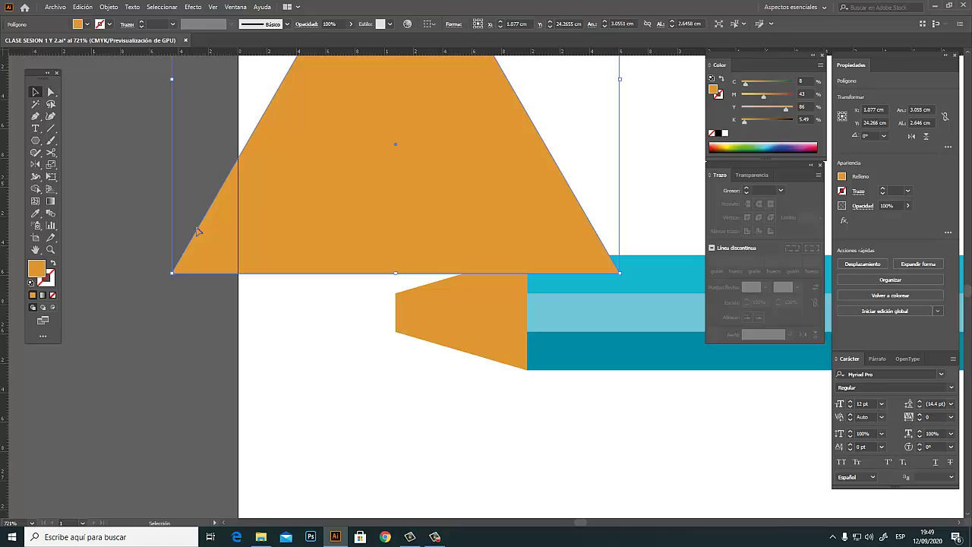
# Shrink the triangle to about 0.26 cm, rotate it 90° onto the pencil's tapered end as the tip, and fill it blue
pyautogui.moveTo(174, 273); pyautogui.dragTo(345, 249)
pyautogui.moveTo(461, 82)
pyautogui.mouseDown()
pyautogui.moveTo(469, 74)
pyautogui.moveTo(273, 319)
pyautogui.moveTo(256, 330)
pyautogui.moveTo(170, 331)
pyautogui.moveTo(135, 344)
pyautogui.moveTo(189, 335)
pyautogui.moveTo(131, 346)
pyautogui.moveTo(195, 368)
pyautogui.moveTo(362, 309)
pyautogui.moveTo(392, 329)
pyautogui.moveTo(378, 331)
pyautogui.mouseUp()
pyautogui.click(193, 387)
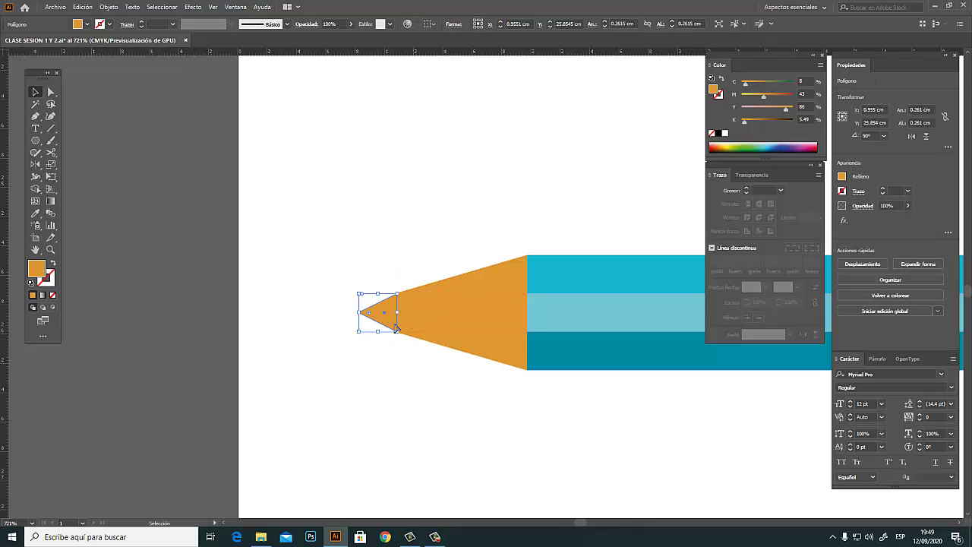
pyautogui.click(768, 146)
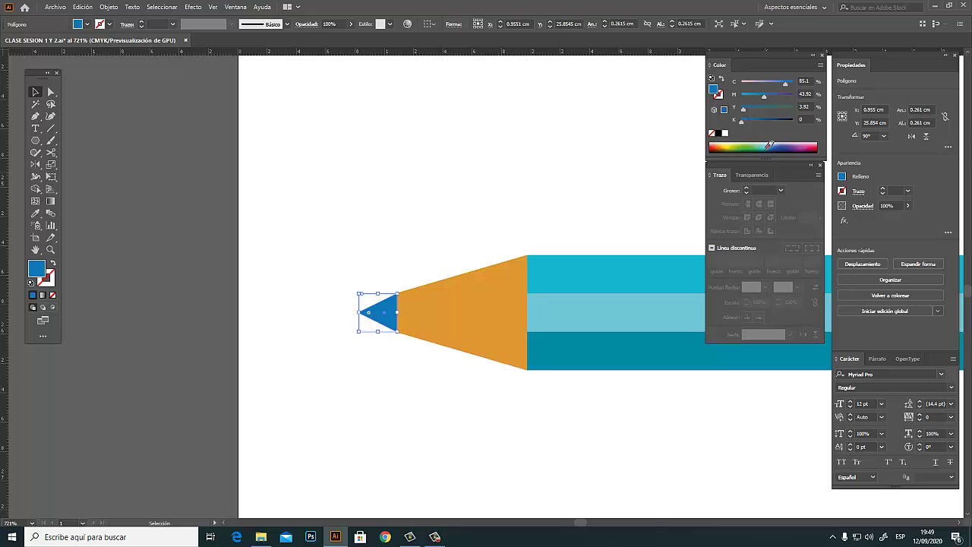
pyautogui.click(524, 233)
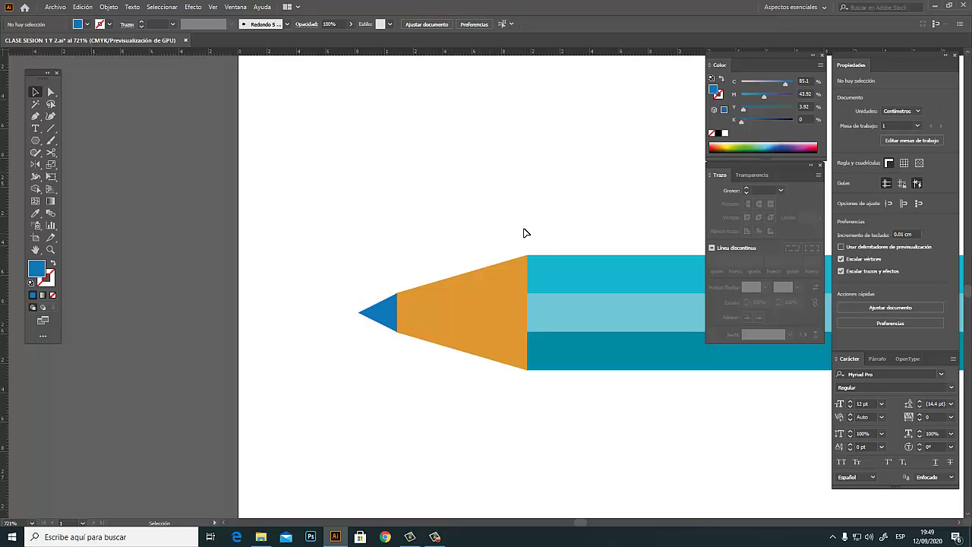
# Align the blue triangle's base with the end of the orange wood and stretch its height to meet both corners
pyautogui.moveTo(347, 308)
pyautogui.mouseDown()
pyautogui.moveTo(542, 373)
pyautogui.moveTo(620, 365)
pyautogui.mouseUp()
pyautogui.keyDown('ctrl'); pyautogui.click(598, 375); pyautogui.keyUp('ctrl')
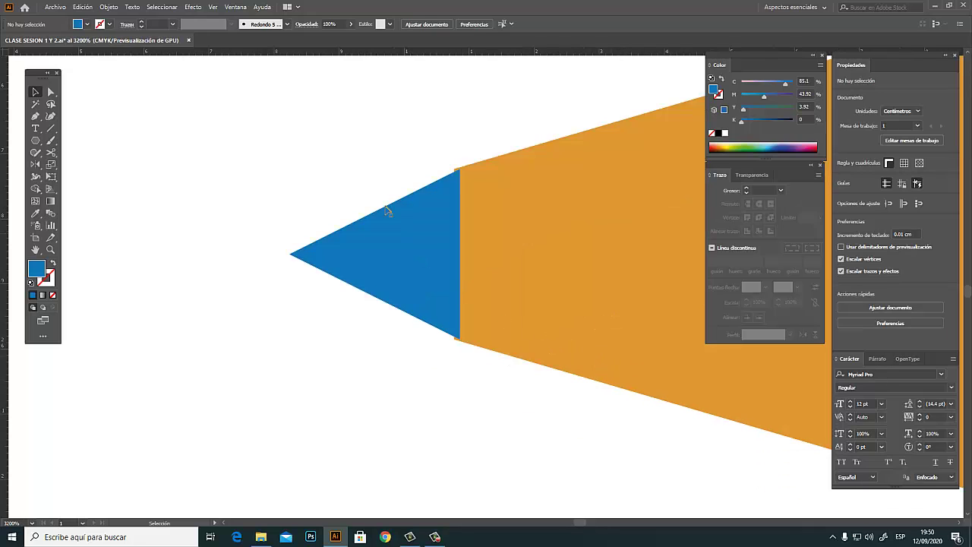
pyautogui.moveTo(432, 247); pyautogui.dragTo(370, 340)
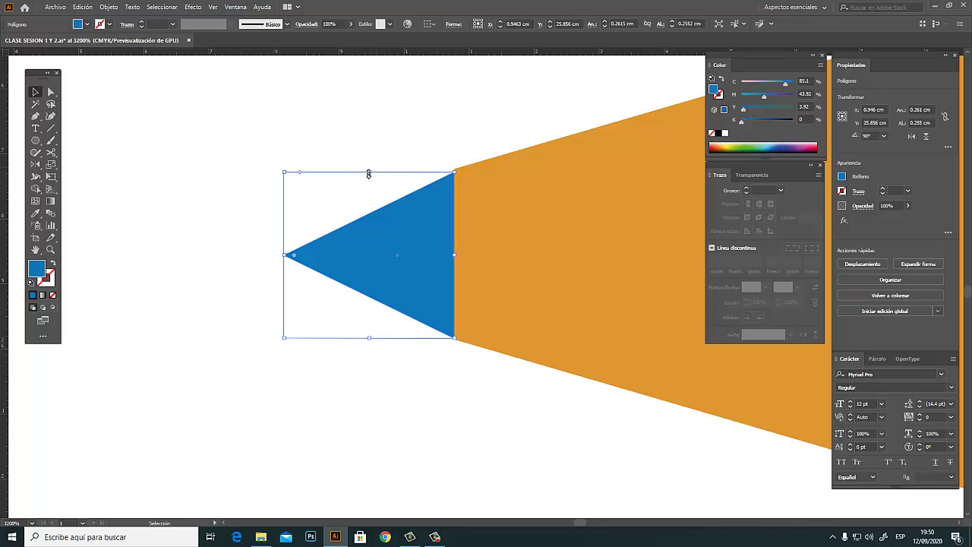
pyautogui.moveTo(369, 174); pyautogui.dragTo(369, 169)
pyautogui.click(483, 118)
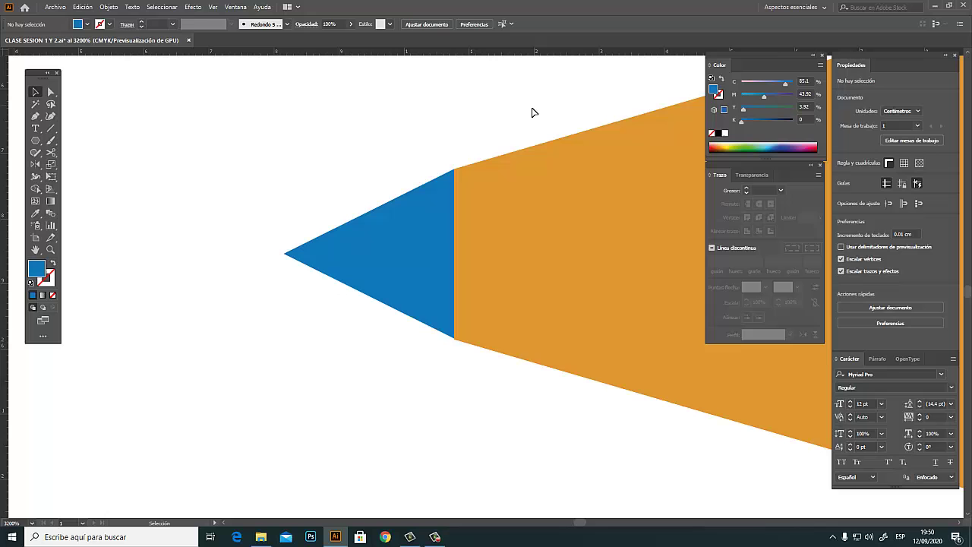
# Lengthen the blue tip outward so its sloping edges continue the taper of the orange wood
pyautogui.keyDown('ctrl'); pyautogui.keyDown('alt'); pyautogui.click(534, 278); pyautogui.keyUp('alt'); pyautogui.keyUp('ctrl')
pyautogui.keyDown('ctrl'); pyautogui.keyDown('alt'); pyautogui.click(464, 308); pyautogui.keyUp('alt'); pyautogui.keyUp('ctrl')
pyautogui.keyDown('ctrl'); pyautogui.keyDown('alt'); pyautogui.click(464, 308); pyautogui.keyUp('alt'); pyautogui.keyUp('ctrl')
pyautogui.keyDown('ctrl'); pyautogui.keyDown('alt'); pyautogui.click(482, 298); pyautogui.keyUp('alt'); pyautogui.keyUp('ctrl')
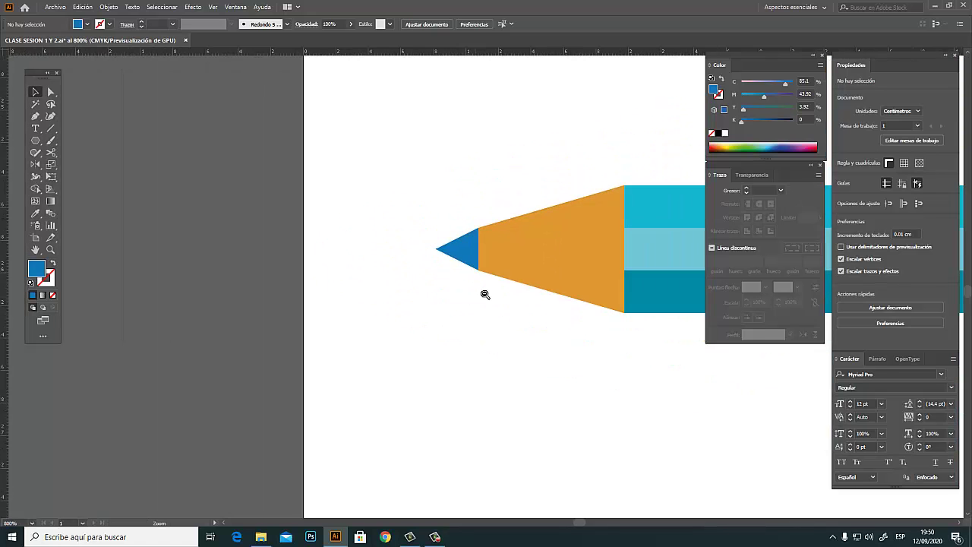
pyautogui.keyDown('alt'); pyautogui.click(484, 294); pyautogui.keyUp('alt')
pyautogui.moveTo(449, 229)
pyautogui.mouseDown()
pyautogui.moveTo(664, 331)
pyautogui.moveTo(529, 310)
pyautogui.mouseUp()
pyautogui.click(412, 317)
pyautogui.moveTo(377, 298); pyautogui.dragTo(327, 298)
pyautogui.click(537, 165)
# Draw a narrow rectangle about 0.14 × 0.78 cm against the blunt end of the blue pencil body
pyautogui.keyDown('alt'); pyautogui.click(588, 311); pyautogui.keyUp('alt')
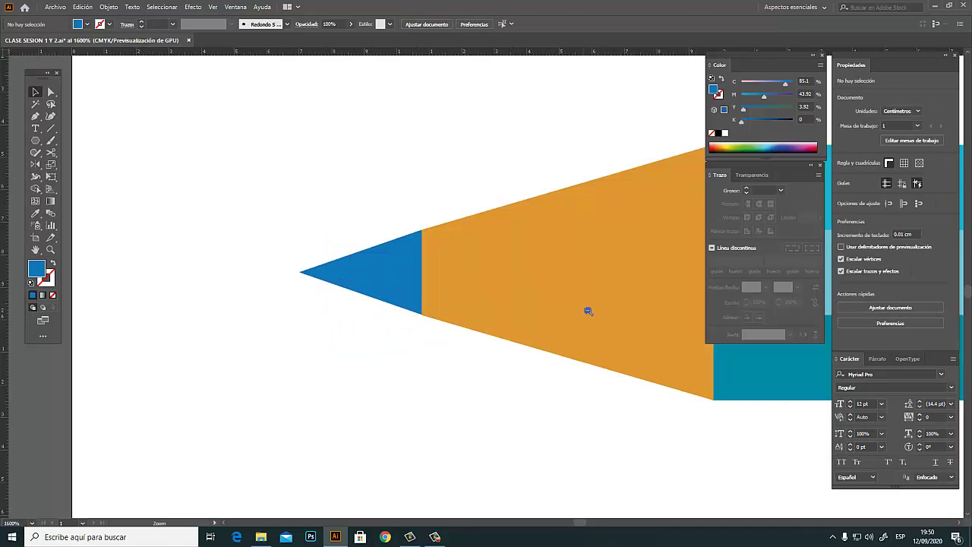
pyautogui.keyDown('ctrl'); pyautogui.keyDown('alt'); pyautogui.click(588, 310); pyautogui.keyUp('alt'); pyautogui.keyUp('ctrl')
pyautogui.keyDown('ctrl'); pyautogui.keyDown('alt'); pyautogui.click(585, 309); pyautogui.keyUp('alt'); pyautogui.keyUp('ctrl')
pyautogui.keyDown('ctrl'); pyautogui.keyDown('alt'); pyautogui.click(581, 310); pyautogui.keyUp('alt'); pyautogui.keyUp('ctrl')
pyautogui.keyDown('ctrl'); pyautogui.keyDown('alt'); pyautogui.click(581, 310); pyautogui.keyUp('alt'); pyautogui.keyUp('ctrl')
pyautogui.keyDown('ctrl'); pyautogui.keyDown('alt'); pyautogui.click(581, 310); pyautogui.keyUp('alt'); pyautogui.keyUp('ctrl')
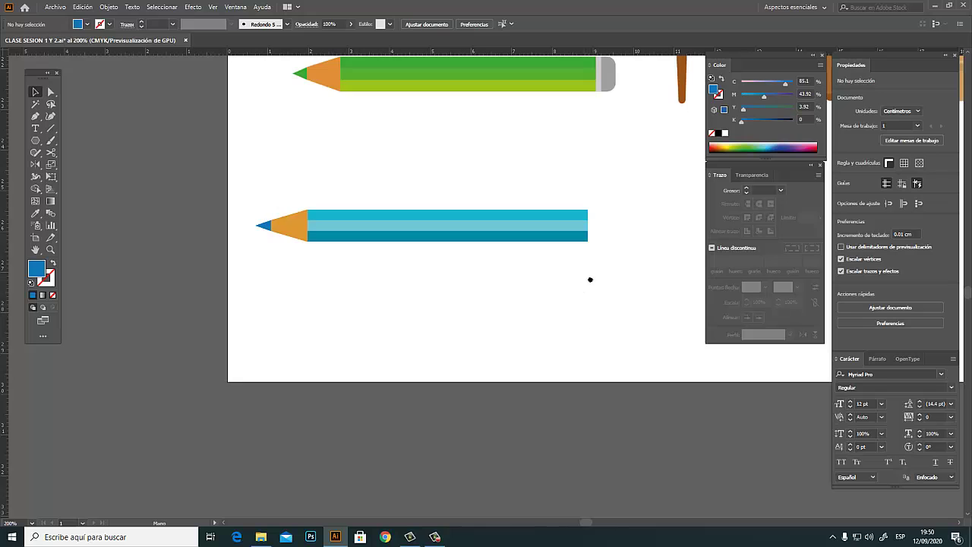
pyautogui.moveTo(589, 279); pyautogui.dragTo(536, 350)
pyautogui.hotkey('ctrl', 'space')
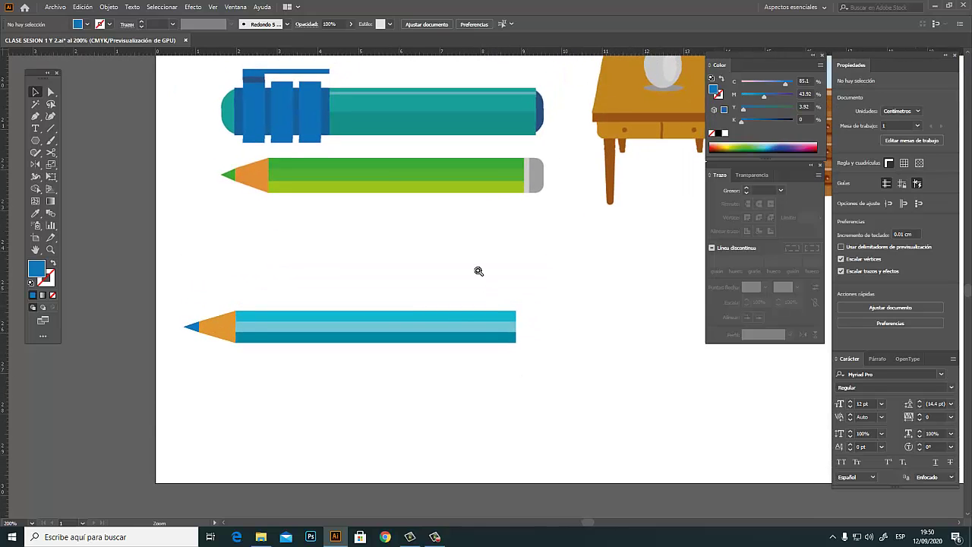
pyautogui.click(544, 306)
pyautogui.moveTo(539, 219); pyautogui.dragTo(522, 261)
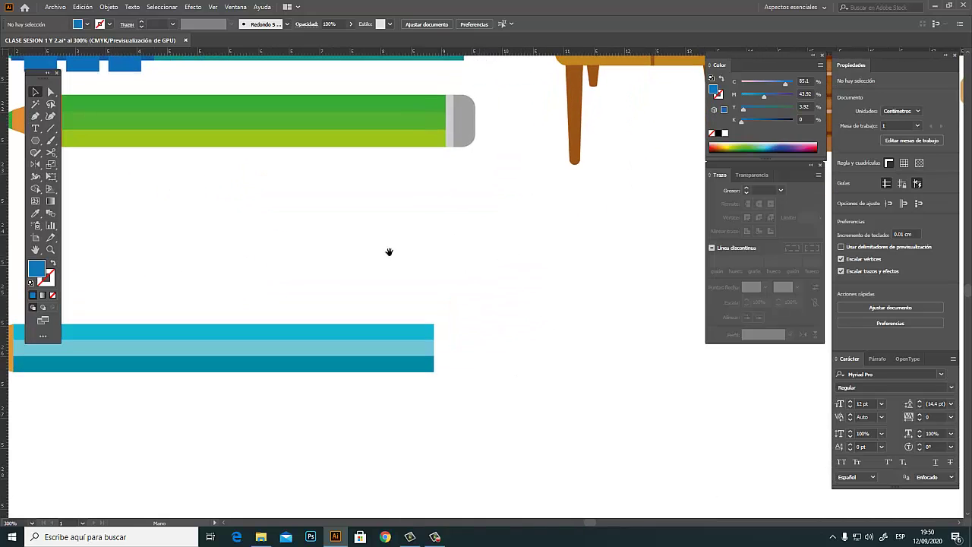
pyautogui.moveTo(35, 141); pyautogui.dragTo(64, 140)
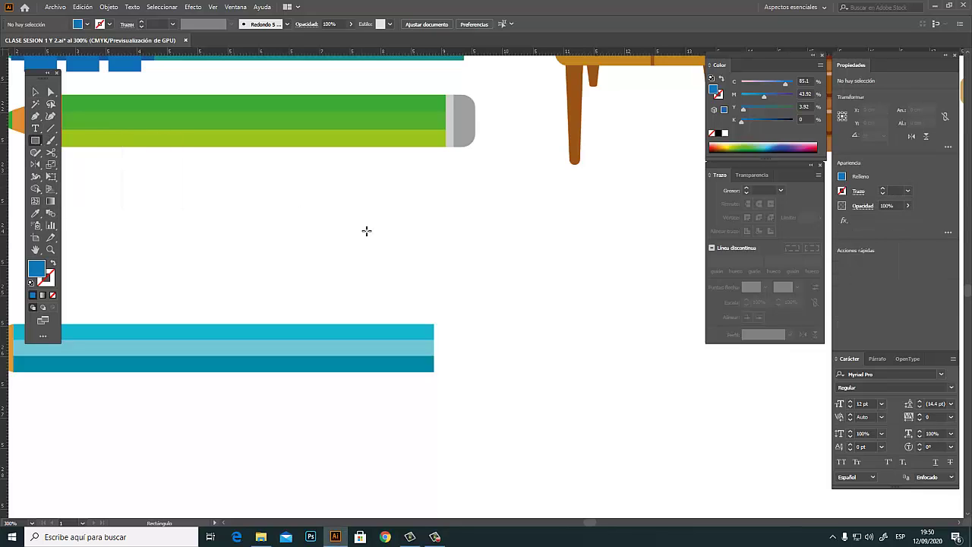
pyautogui.moveTo(435, 325); pyautogui.dragTo(443, 371)
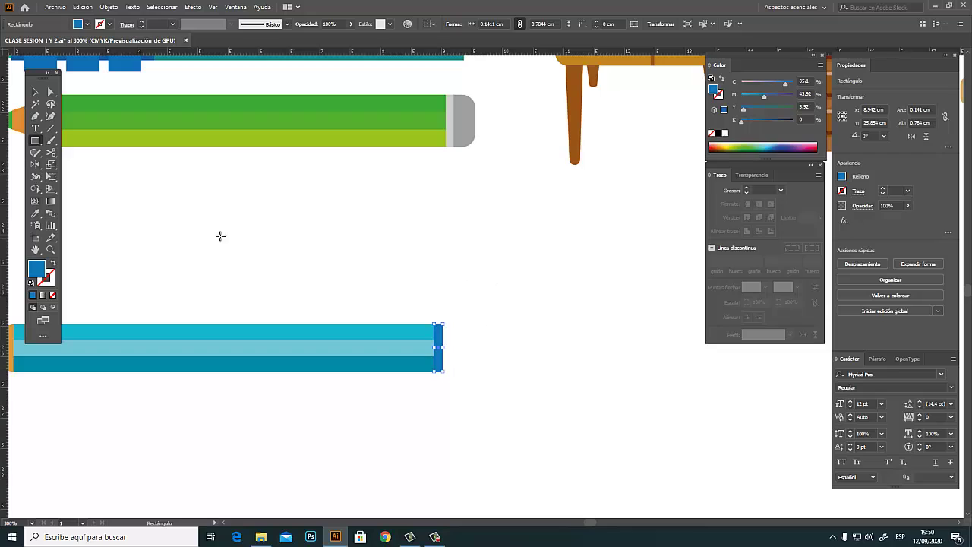
# Darken the narrow band's blue fill by setting its black (K) value to 63%
pyautogui.click(35, 215)
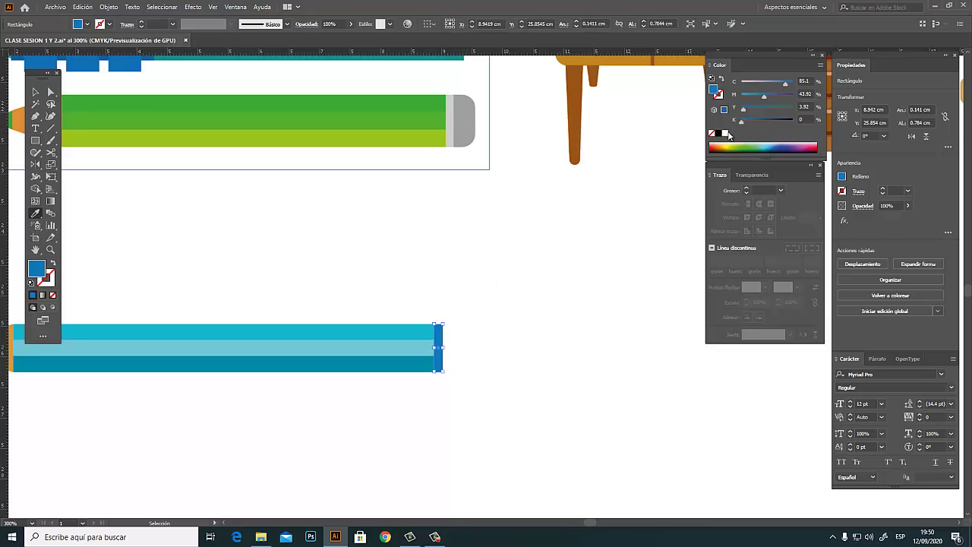
pyautogui.click(778, 121)
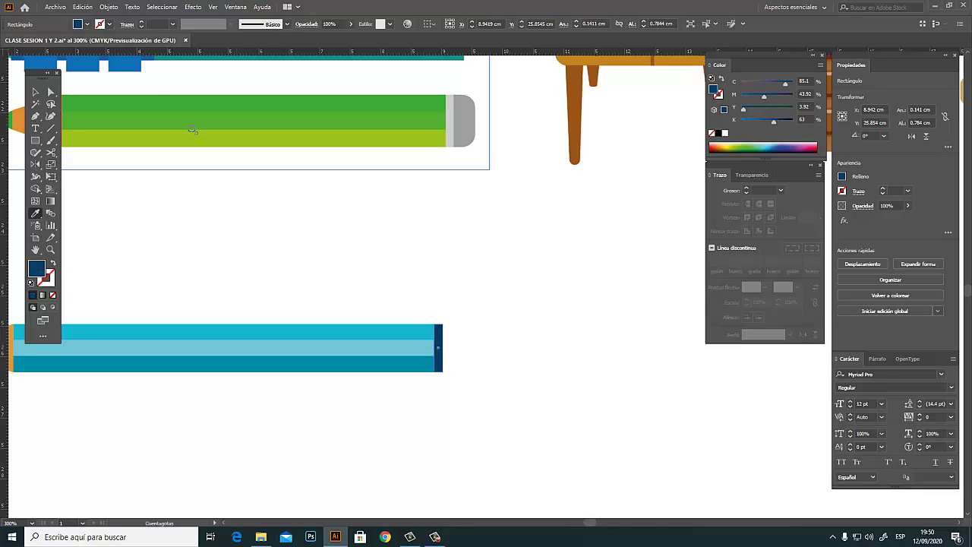
pyautogui.press('v')
pyautogui.click(497, 287)
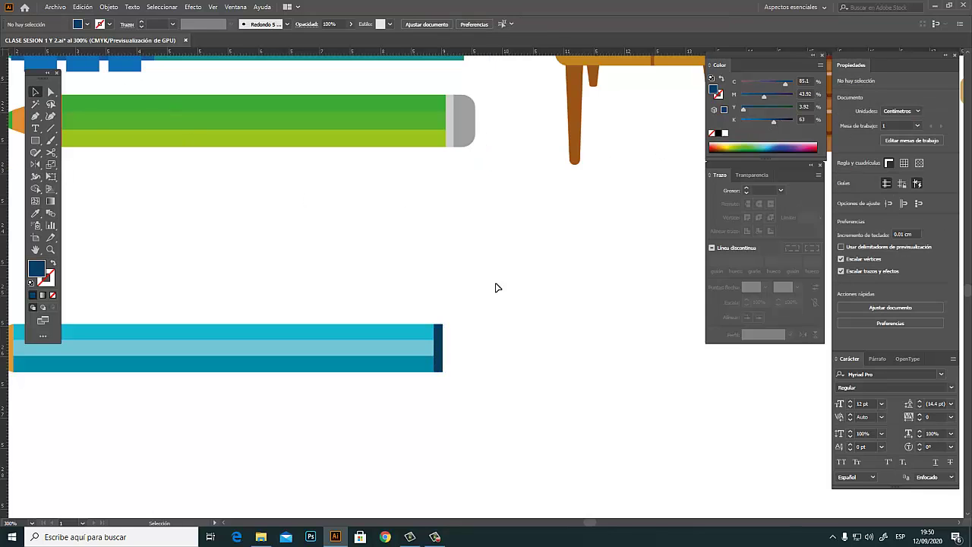
# Draw an eraser rectangle about 0.48 × 0.78 cm beside the dark band and set its fill's black (K) value to 22%
pyautogui.click(35, 140)
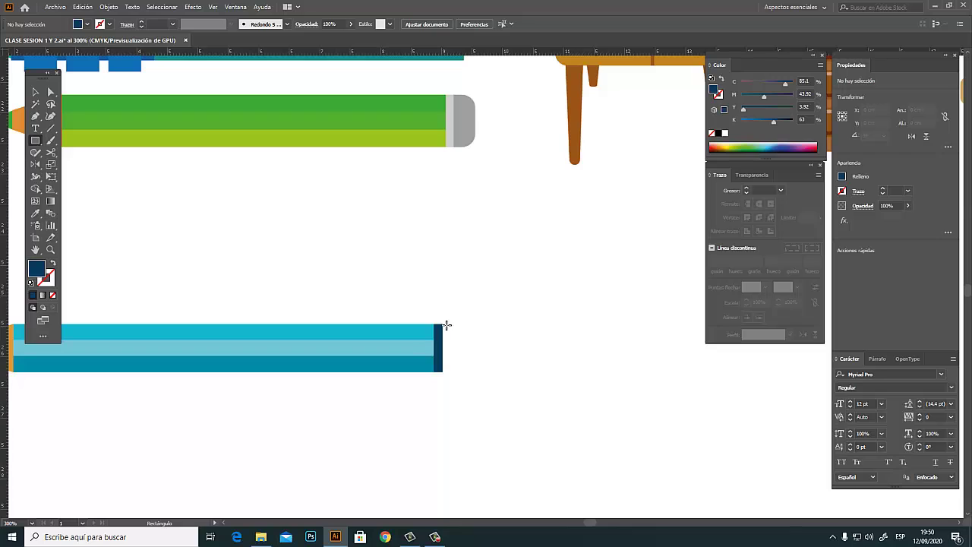
pyautogui.moveTo(443, 323); pyautogui.dragTo(472, 372)
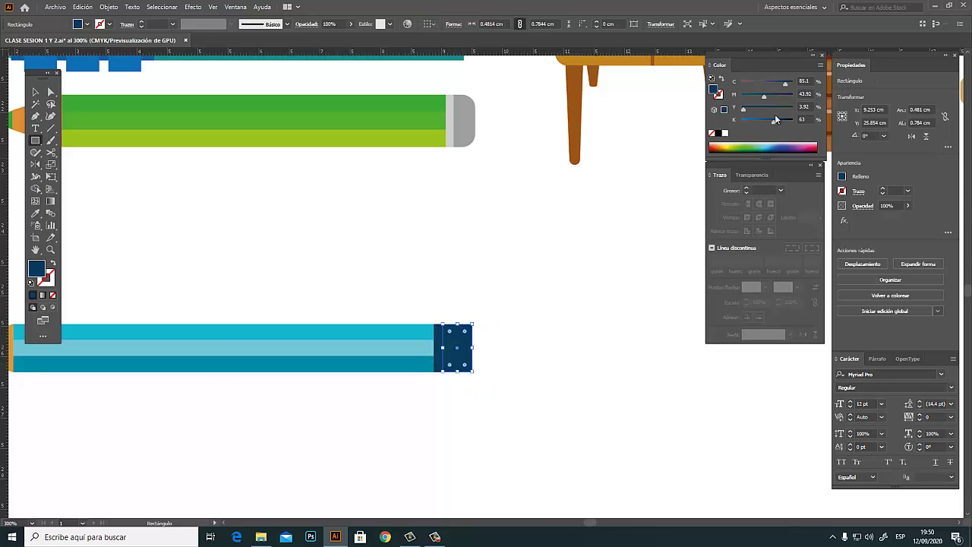
pyautogui.moveTo(774, 125); pyautogui.dragTo(756, 121)
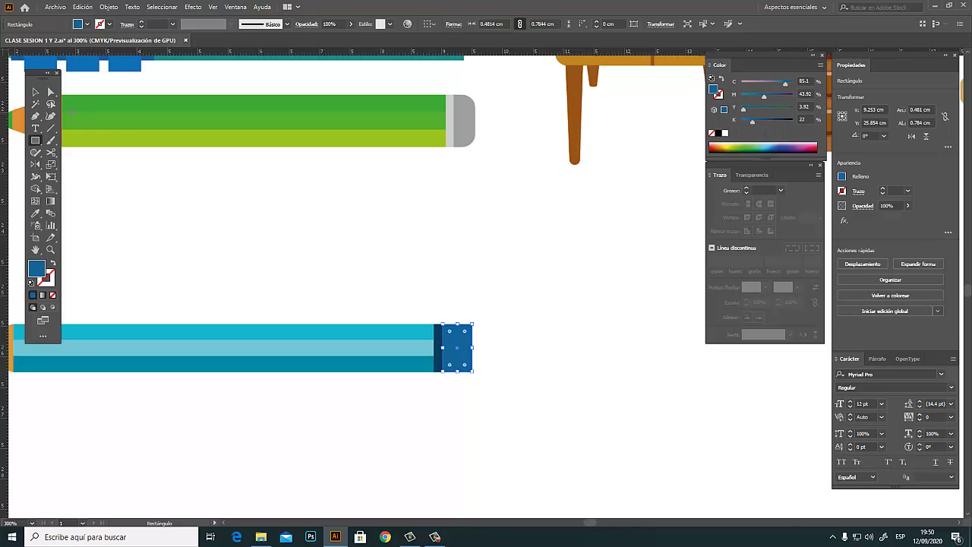
# Round the two outer corners of the eraser rectangle, keeping the corners next to the dark band square
pyautogui.click(51, 92)
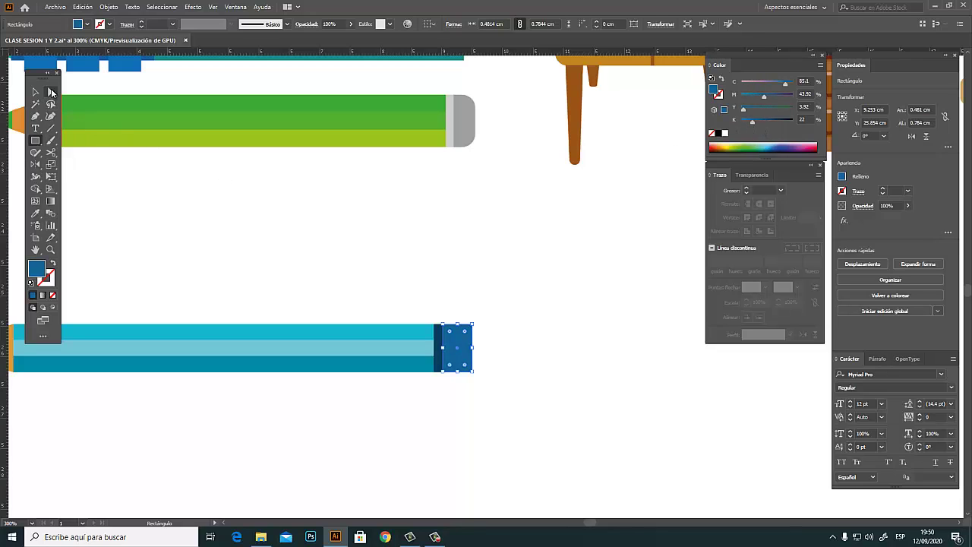
pyautogui.click(488, 318)
pyautogui.moveTo(485, 307); pyautogui.dragTo(467, 400)
pyautogui.moveTo(497, 303); pyautogui.dragTo(471, 373)
pyautogui.moveTo(464, 332)
pyautogui.mouseDown()
pyautogui.moveTo(448, 348)
pyautogui.moveTo(466, 341)
pyautogui.mouseUp()
pyautogui.click(525, 337)
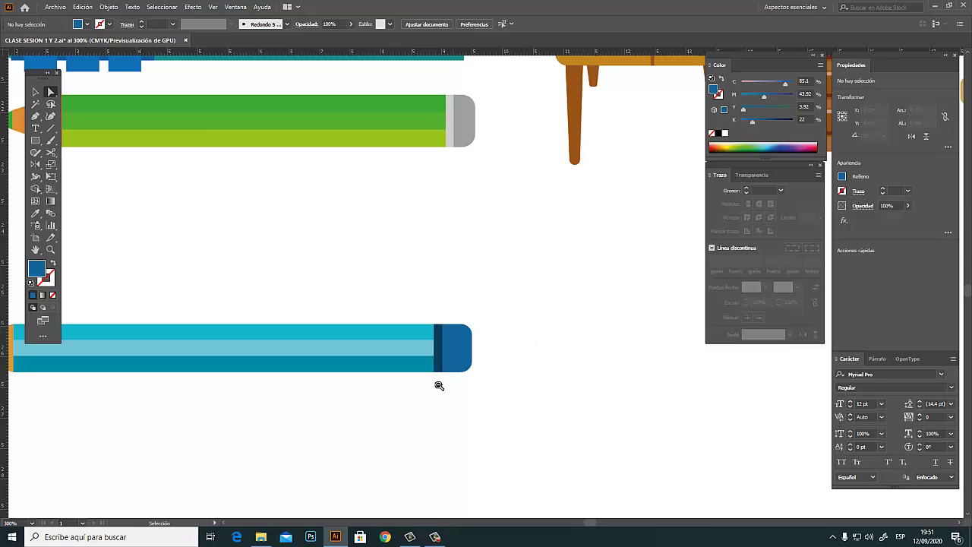
# Group all the shapes of the blue pencil into one object
pyautogui.keyDown('ctrl'); pyautogui.keyDown('alt'); pyautogui.click(429, 364); pyautogui.keyUp('alt'); pyautogui.keyUp('ctrl')
pyautogui.keyDown('ctrl'); pyautogui.keyDown('alt'); pyautogui.click(476, 310); pyautogui.keyUp('alt'); pyautogui.keyUp('ctrl')
pyautogui.moveTo(475, 290); pyautogui.dragTo(511, 328)
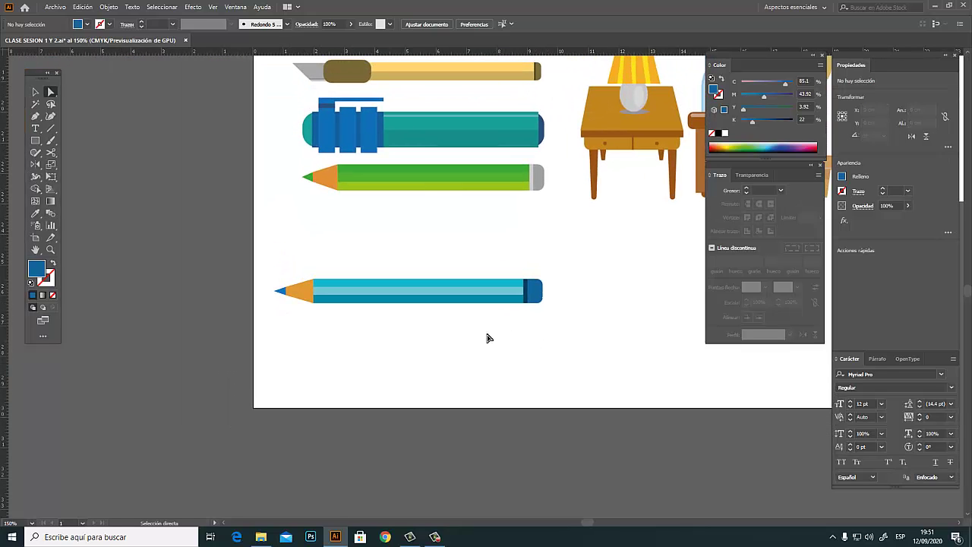
pyautogui.click(34, 92)
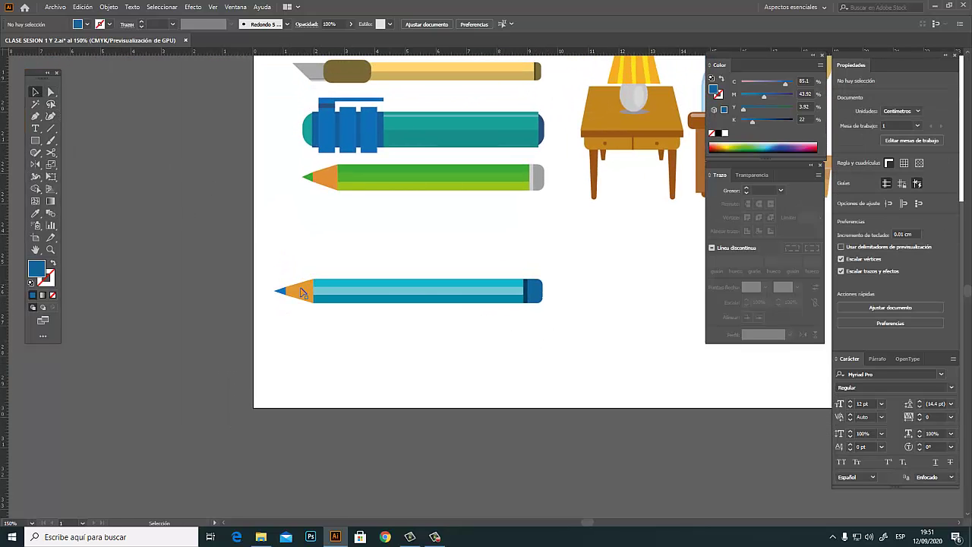
pyautogui.moveTo(267, 260)
pyautogui.mouseDown()
pyautogui.moveTo(506, 331)
pyautogui.moveTo(570, 339)
pyautogui.mouseUp()
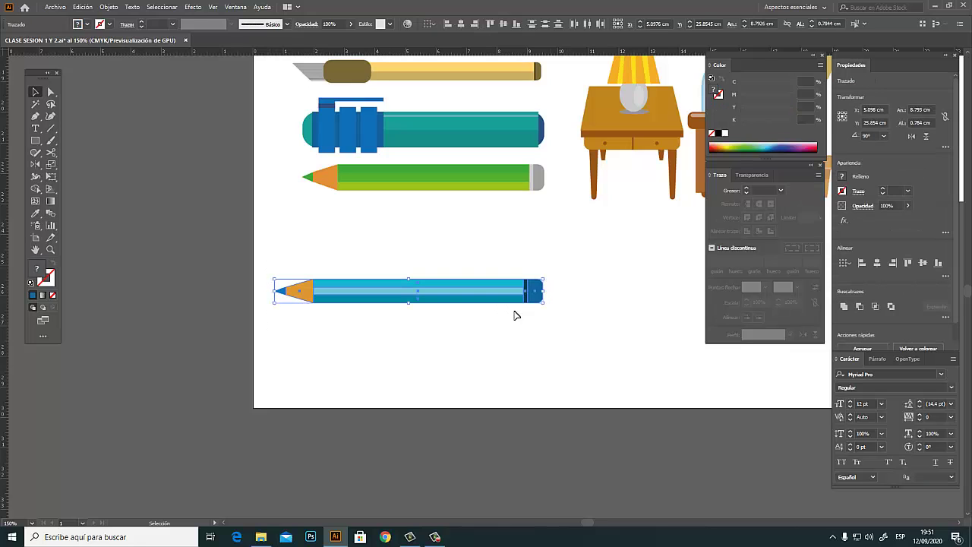
pyautogui.click(114, 9)
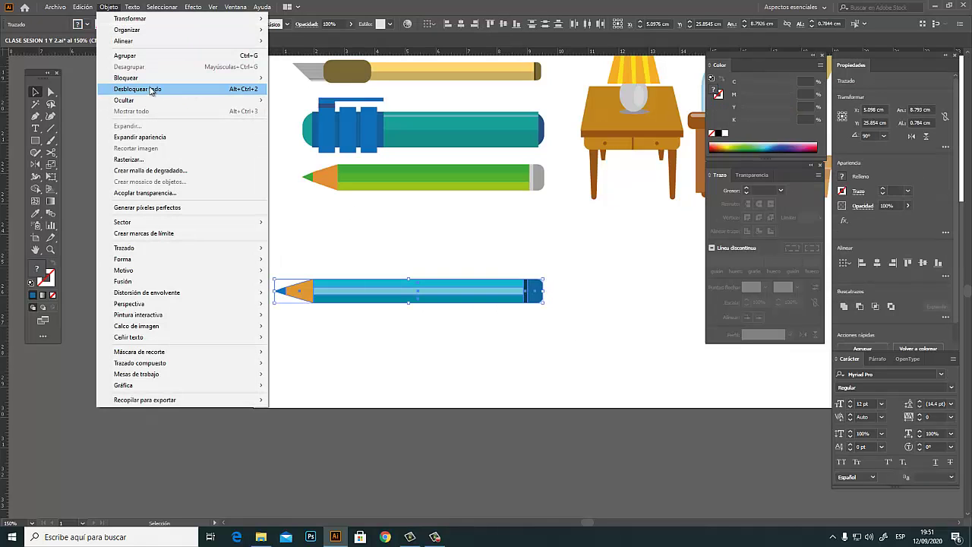
pyautogui.click(126, 56)
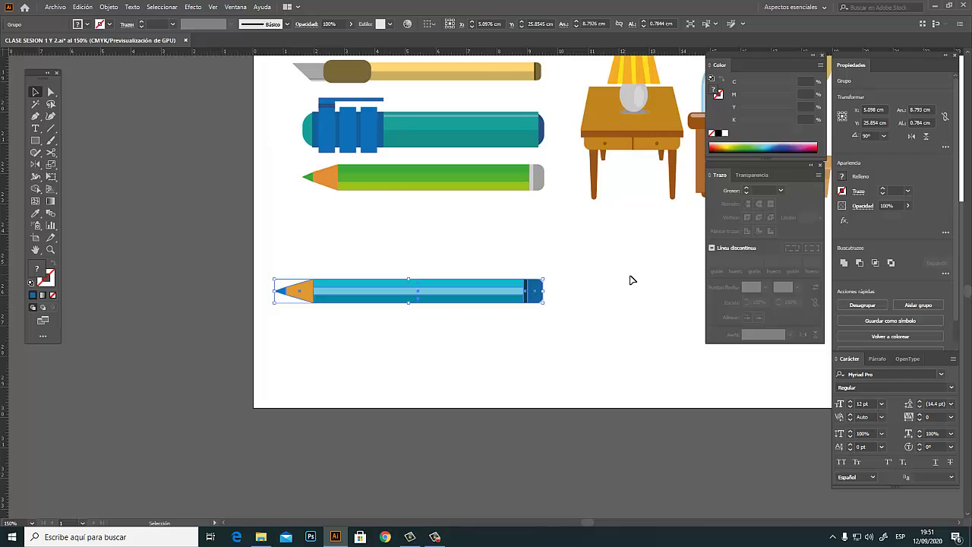
pyautogui.click(539, 321)
# Move the grouped blue pencil off the artboard onto the empty canvas to its left
pyautogui.hotkey('ctrl', '-')
pyautogui.moveTo(478, 293); pyautogui.dragTo(526, 397)
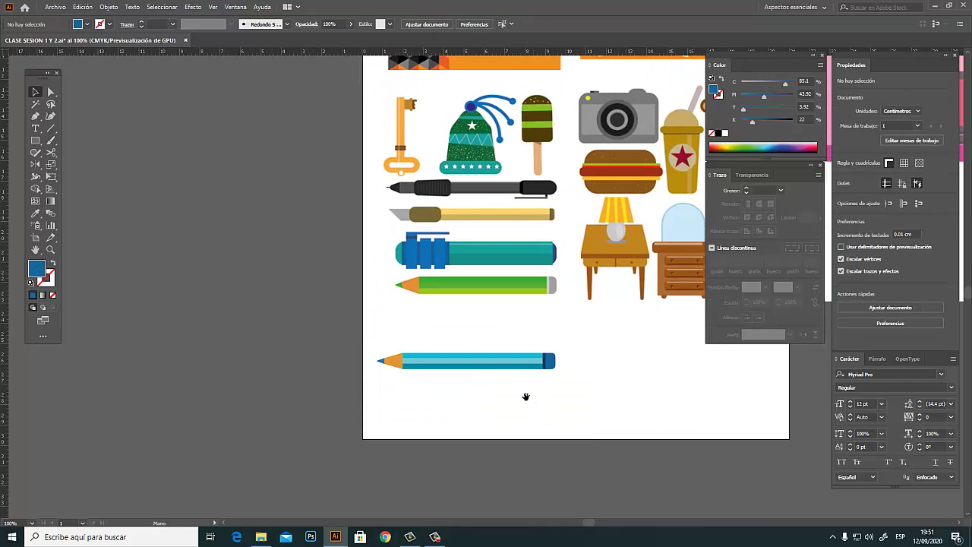
pyautogui.moveTo(500, 366)
pyautogui.mouseDown()
pyautogui.moveTo(383, 307)
pyautogui.moveTo(297, 200)
pyautogui.moveTo(292, 224)
pyautogui.mouseUp()
# Draw a blue circle about 2.47 cm in diameter in the space beside the pig face with the Ellipse tool
pyautogui.press('space')
pyautogui.moveTo(529, 328); pyautogui.dragTo(401, 362)
pyautogui.hotkey('ctrl', 'space')
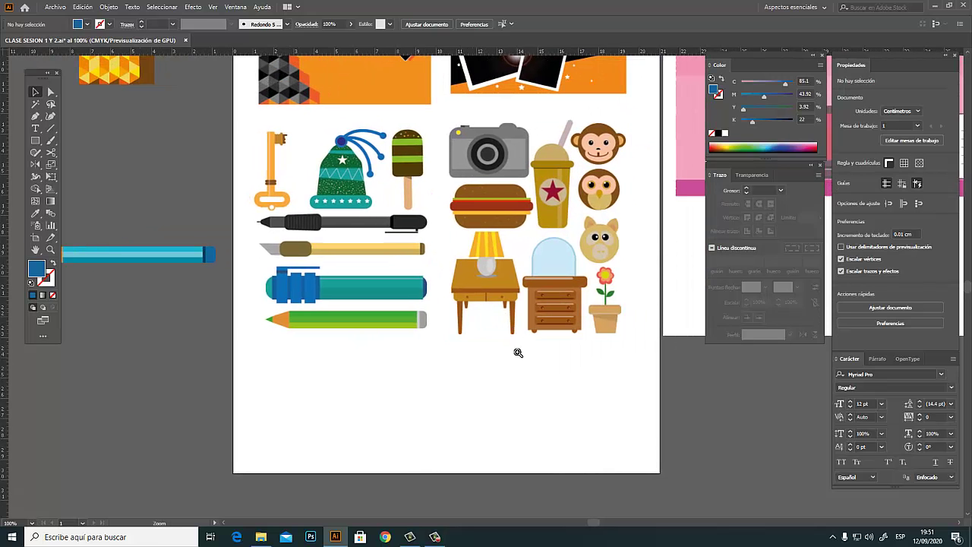
pyautogui.keyDown('ctrl'); pyautogui.click(530, 283); pyautogui.keyUp('ctrl')
pyautogui.keyDown('ctrl'); pyautogui.click(534, 285); pyautogui.keyUp('ctrl')
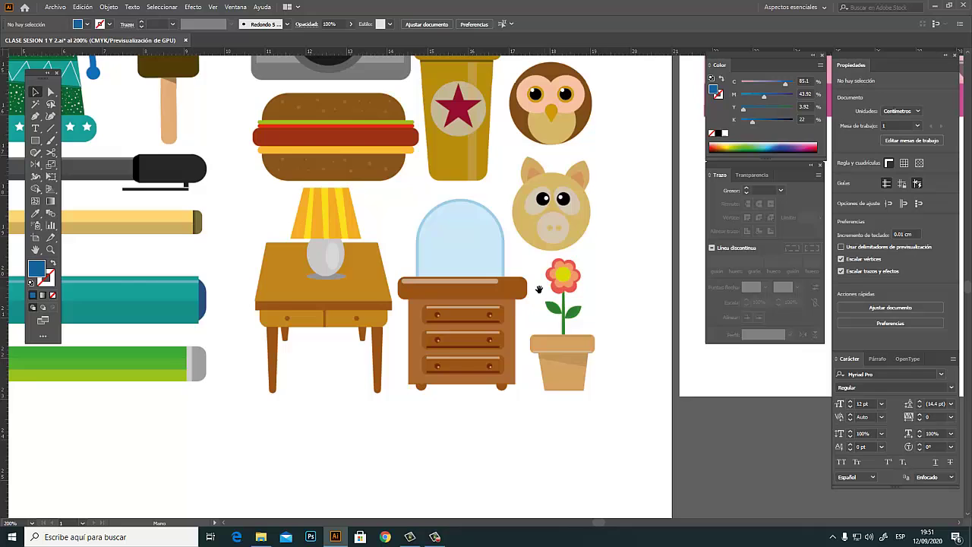
pyautogui.keyDown('ctrl'); pyautogui.click(495, 325); pyautogui.keyUp('ctrl')
pyautogui.hscroll(5, 456, 341)
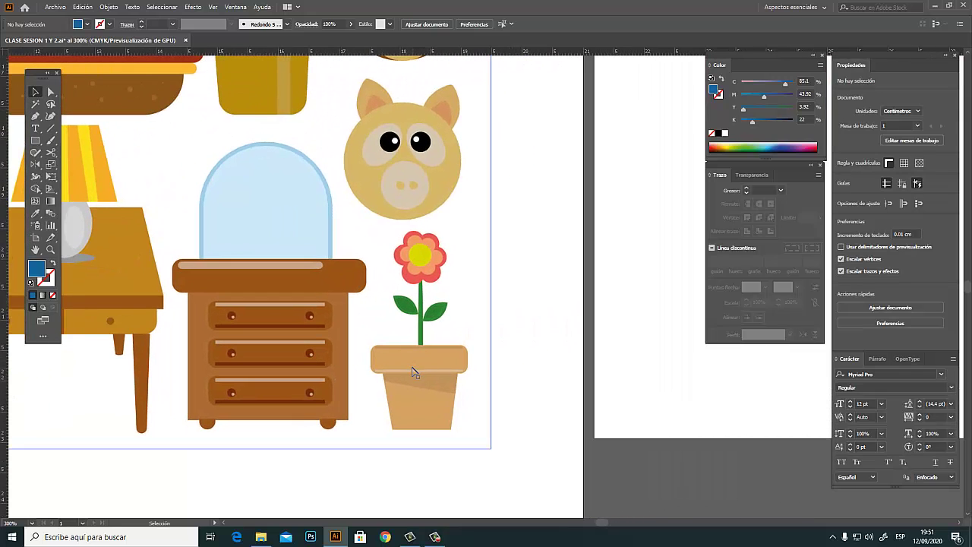
pyautogui.scroll(3, 410, 347)
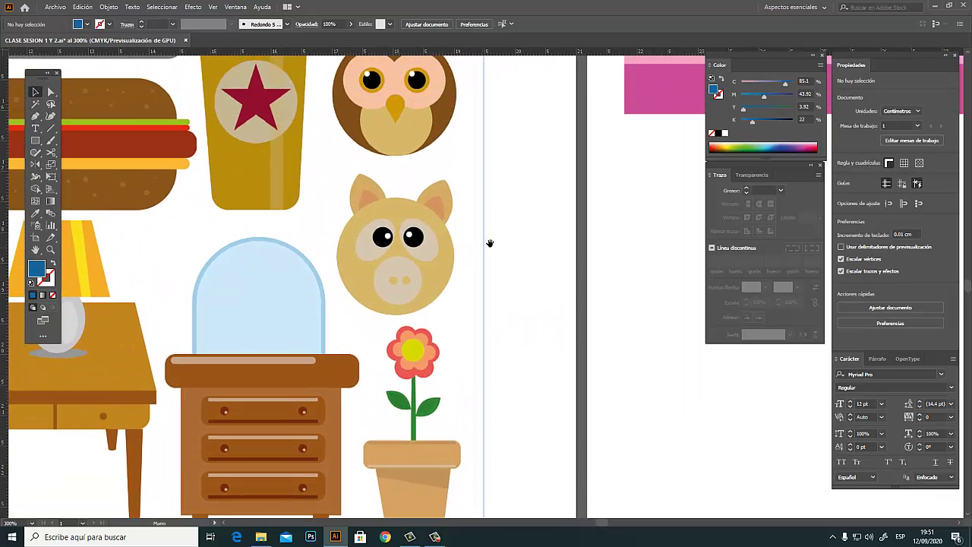
pyautogui.moveTo(489, 243); pyautogui.dragTo(406, 329)
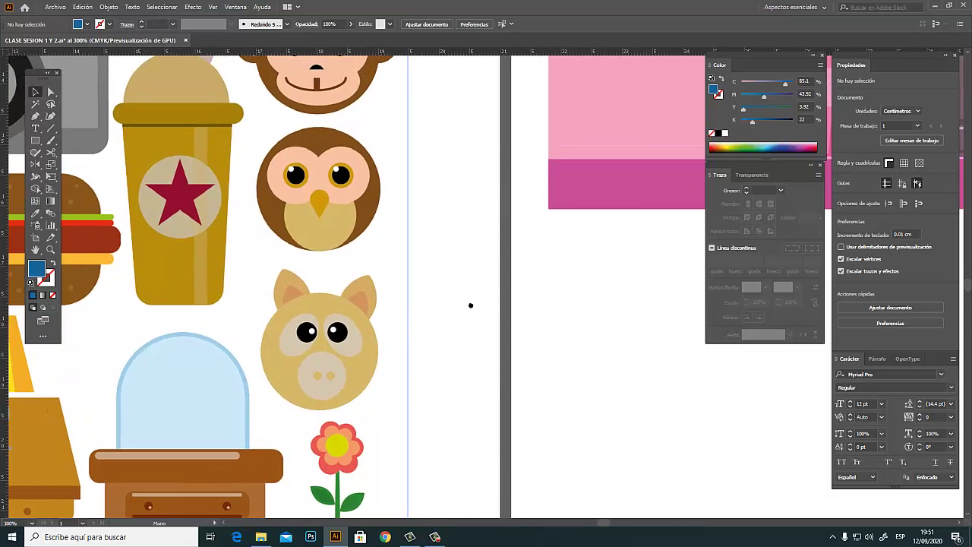
pyautogui.moveTo(470, 306); pyautogui.dragTo(372, 343)
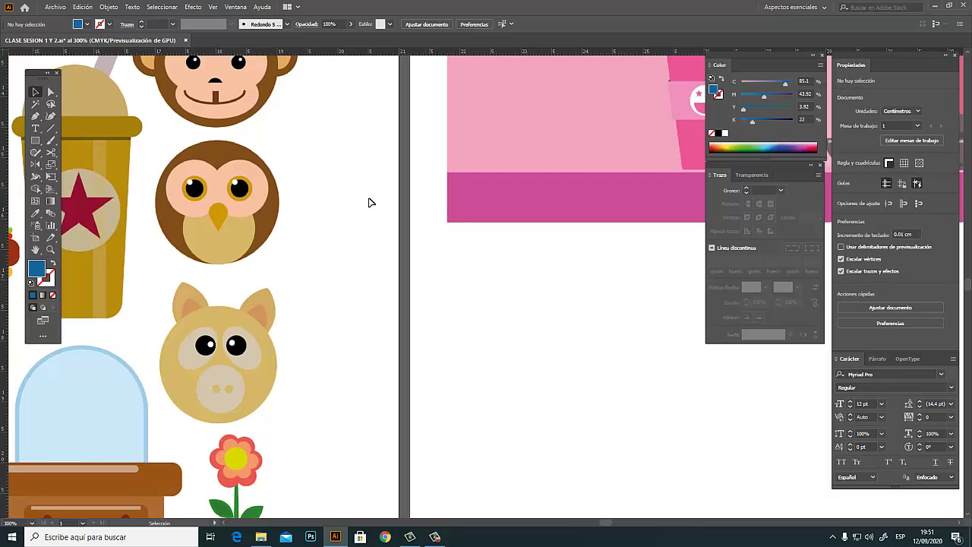
pyautogui.click(35, 141)
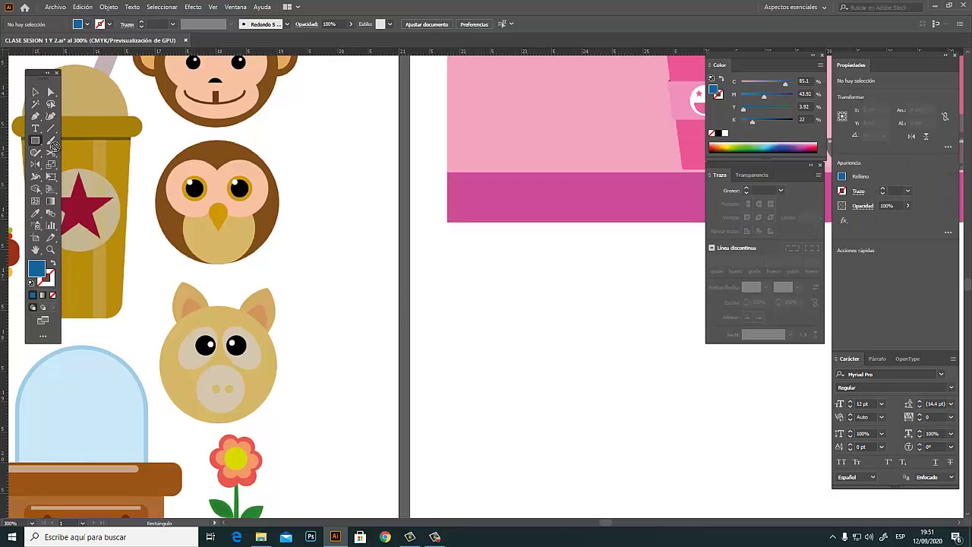
pyautogui.moveTo(36, 140); pyautogui.dragTo(83, 158)
pyautogui.moveTo(369, 290); pyautogui.dragTo(484, 430)
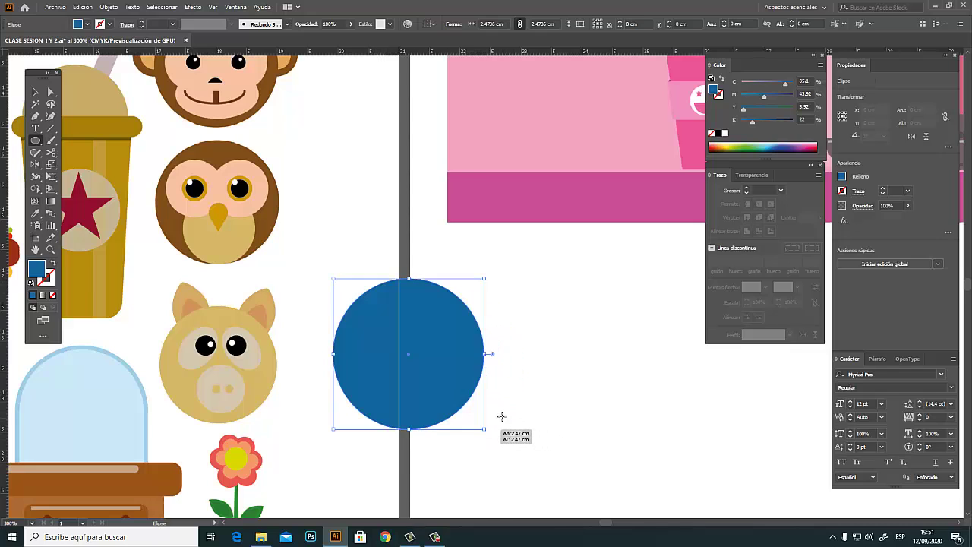
# Fill the blue circle beside the pig face with golden yellow, about 20.39% magenta and 85.49% yellow
pyautogui.click(725, 141)
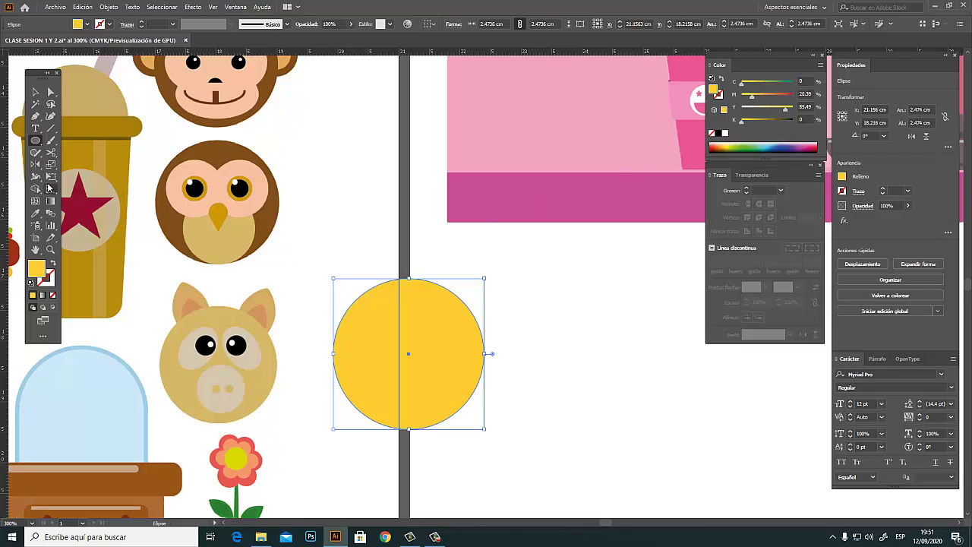
pyautogui.click(35, 92)
pyautogui.click(565, 307)
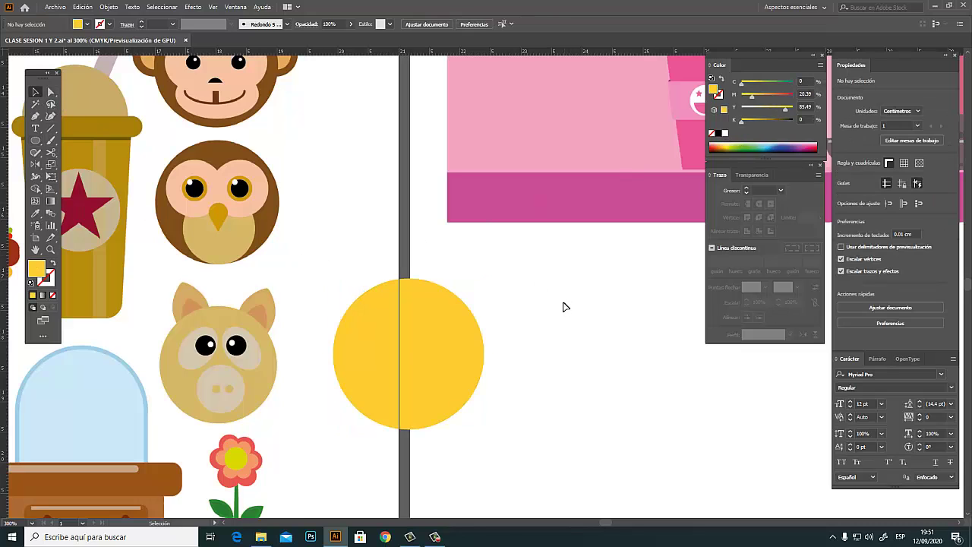
# Draw a yellow ellipse about 0.61 cm wide and 1.03 cm high beside the circle and tilt it clockwise by about 34°
pyautogui.click(35, 140)
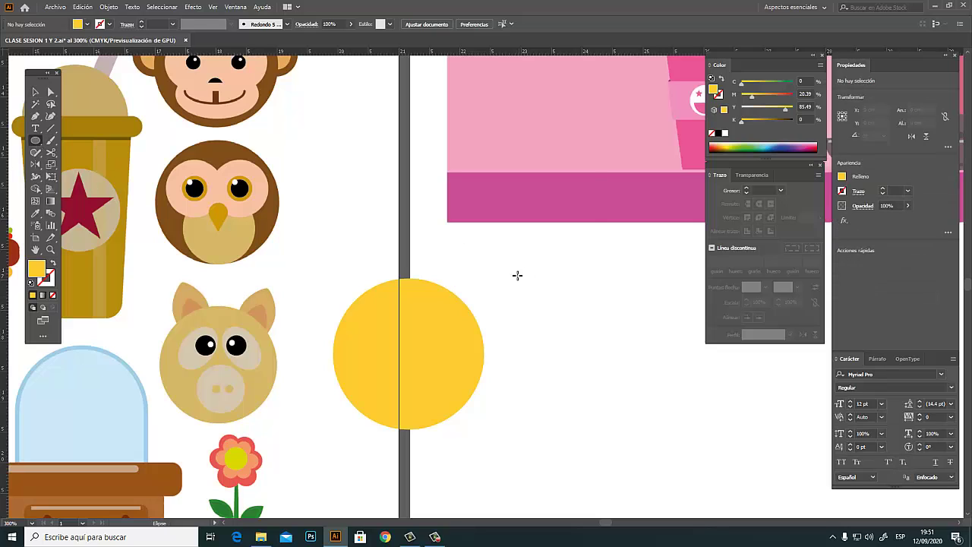
pyautogui.moveTo(517, 274); pyautogui.dragTo(557, 335)
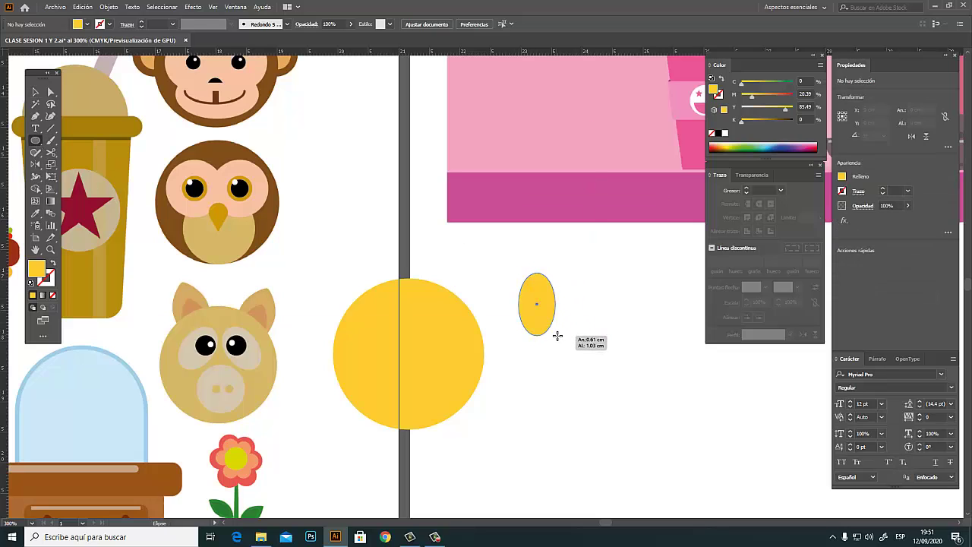
pyautogui.press('v')
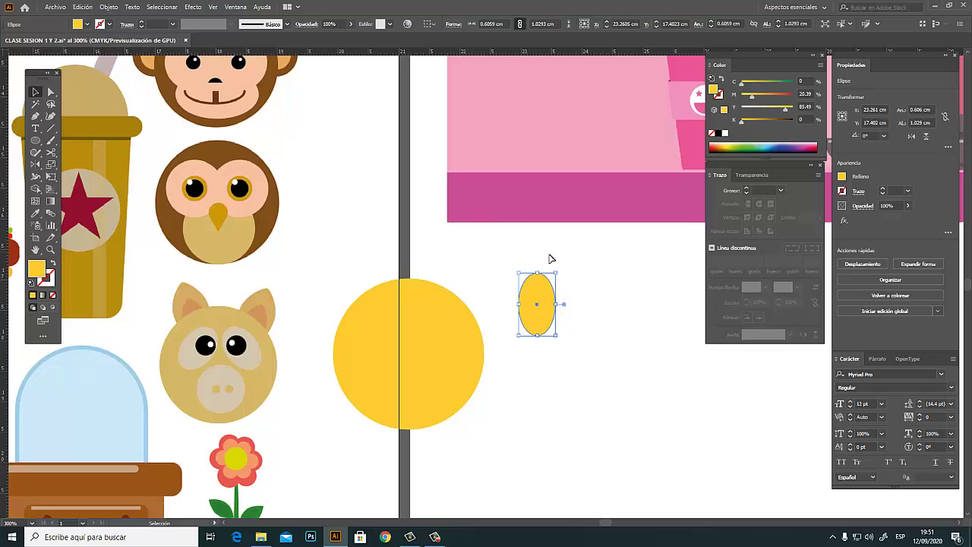
pyautogui.moveTo(561, 268); pyautogui.dragTo(599, 274)
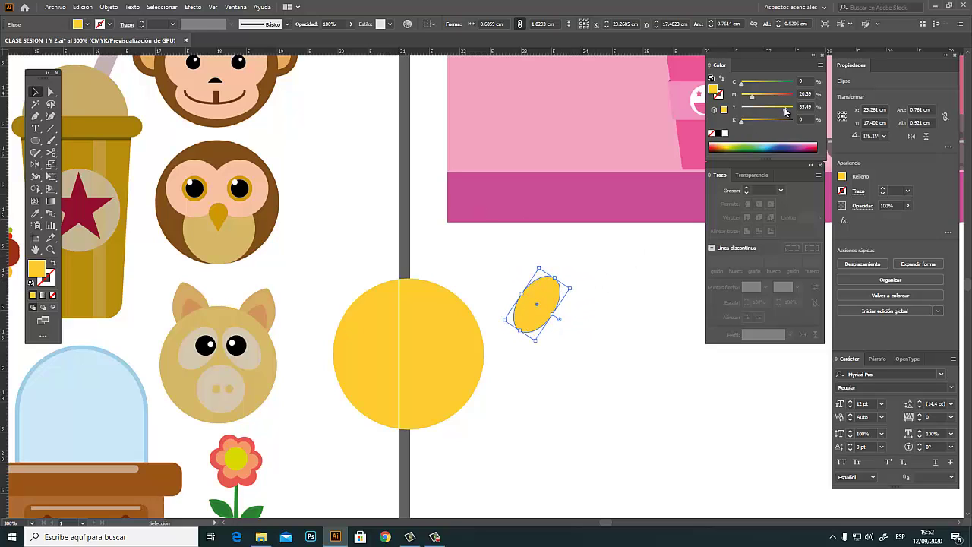
# Recolour the tilted ellipse peach with yellow at 34% and place two copies side by side on the circle's upper half
pyautogui.moveTo(785, 109); pyautogui.dragTo(759, 108)
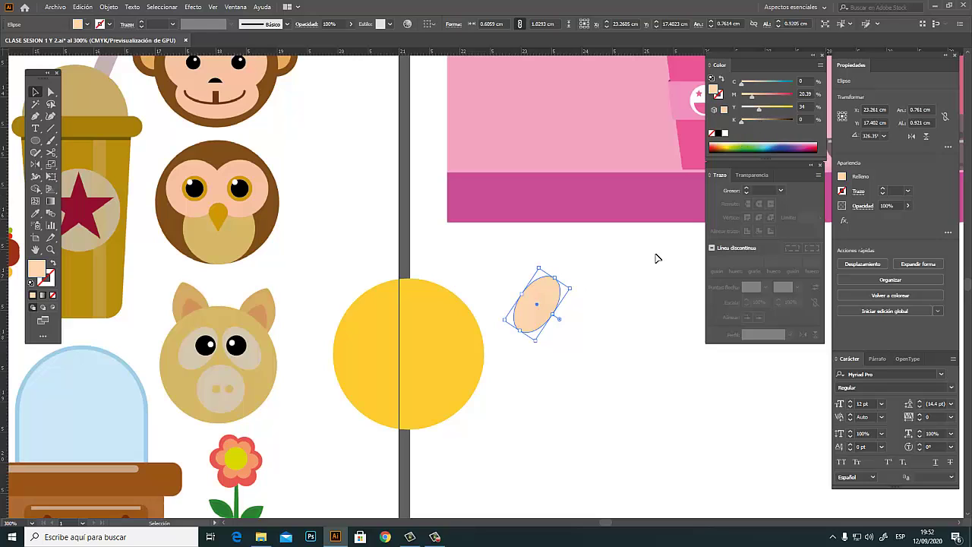
pyautogui.click(617, 312)
pyautogui.moveTo(544, 303); pyautogui.dragTo(446, 342)
pyautogui.click(526, 317)
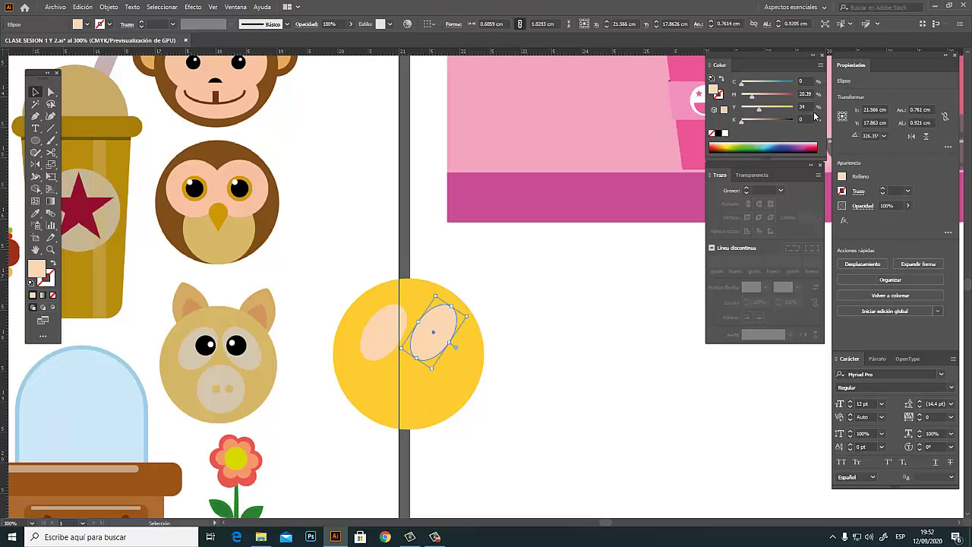
# Flip the right peach ellipse horizontally so the two eye patches mirror each other
pyautogui.click(912, 137)
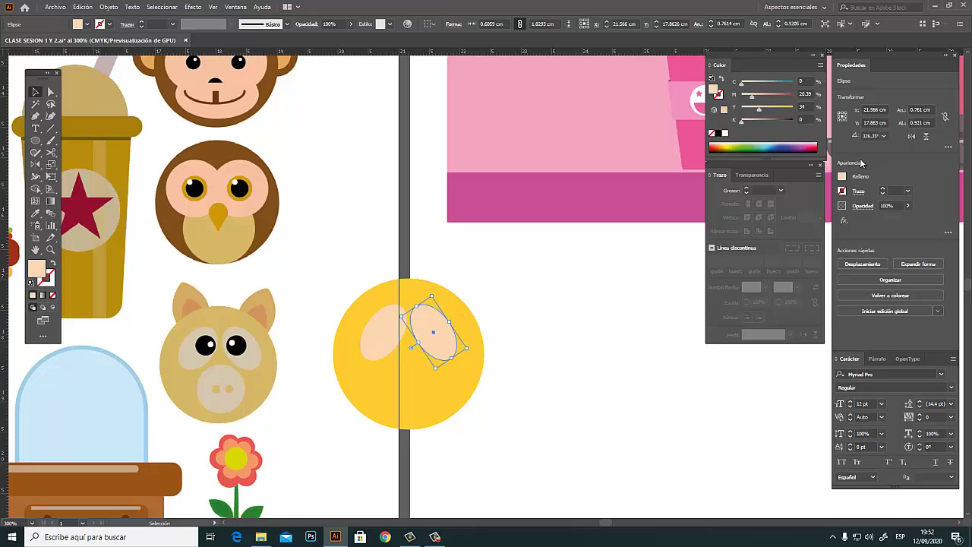
pyautogui.click(616, 303)
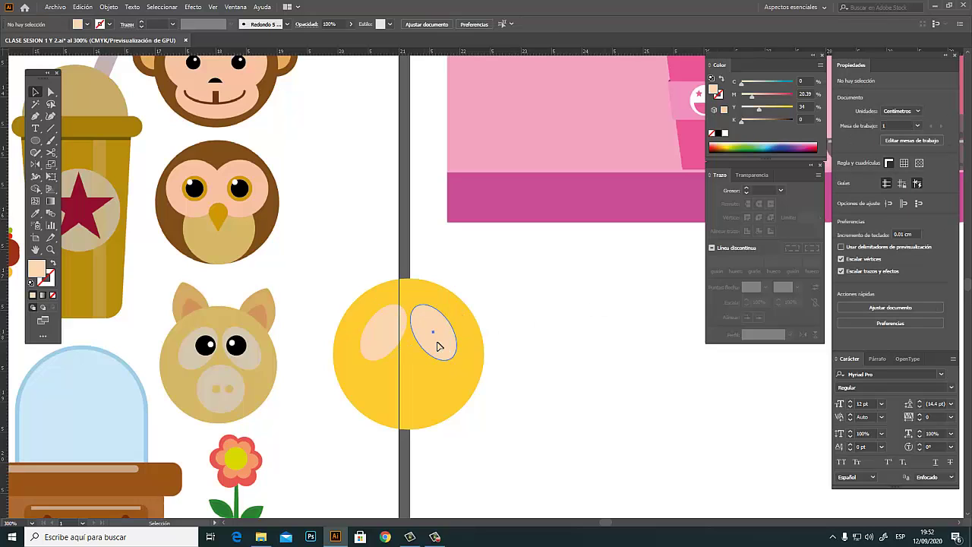
pyautogui.doubleClick(437, 346)
pyautogui.doubleClick(533, 307)
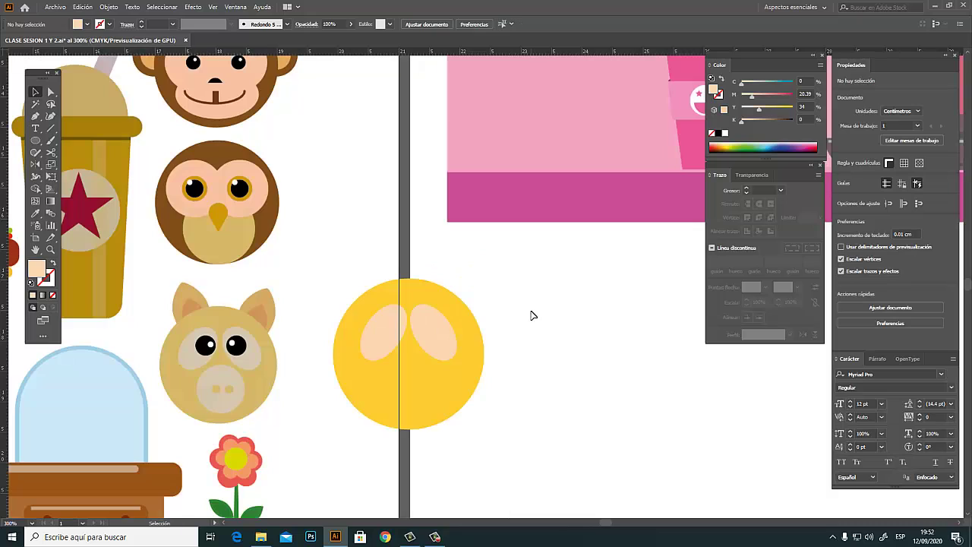
# Draw a circle about 0.3 cm in diameter beside the yellow face and fill it black as a pupil
pyautogui.click(35, 140)
pyautogui.moveTo(498, 279); pyautogui.dragTo(517, 297)
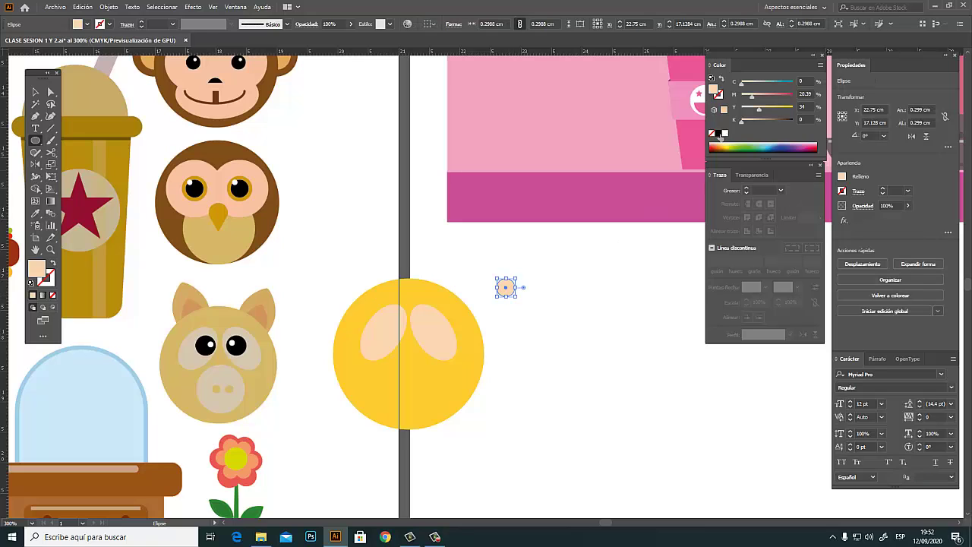
pyautogui.click(718, 134)
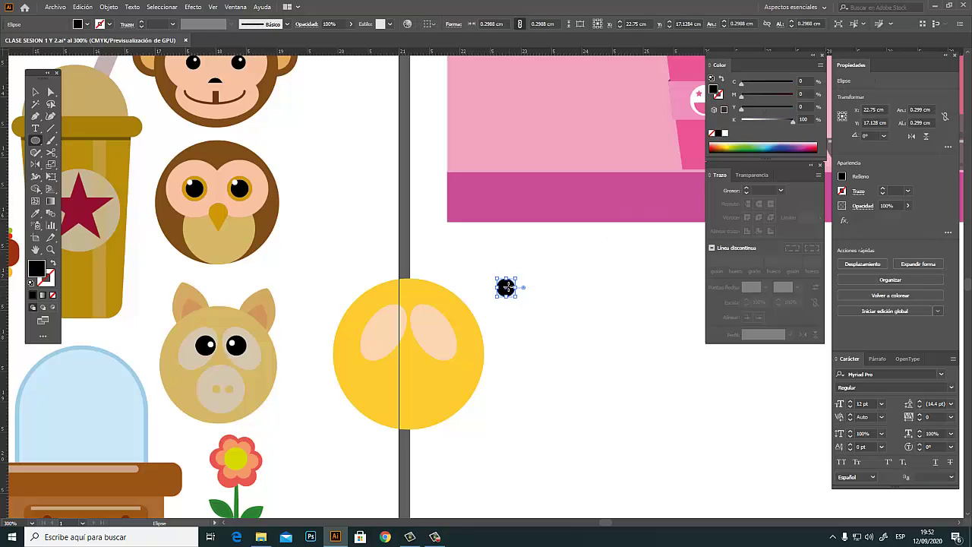
pyautogui.click(35, 93)
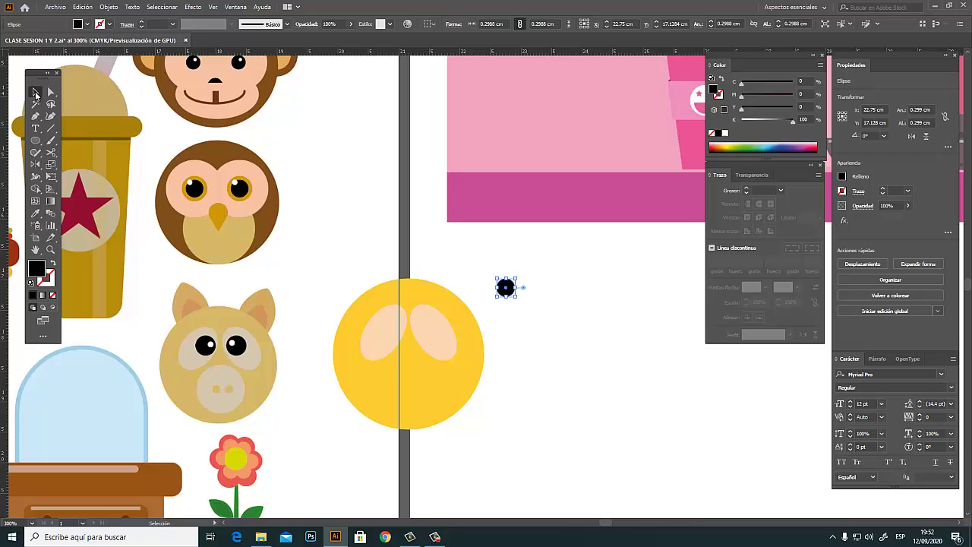
pyautogui.click(556, 280)
# Add a white highlight circle about 0.07 cm in diameter inside the black pupil
pyautogui.press('l')
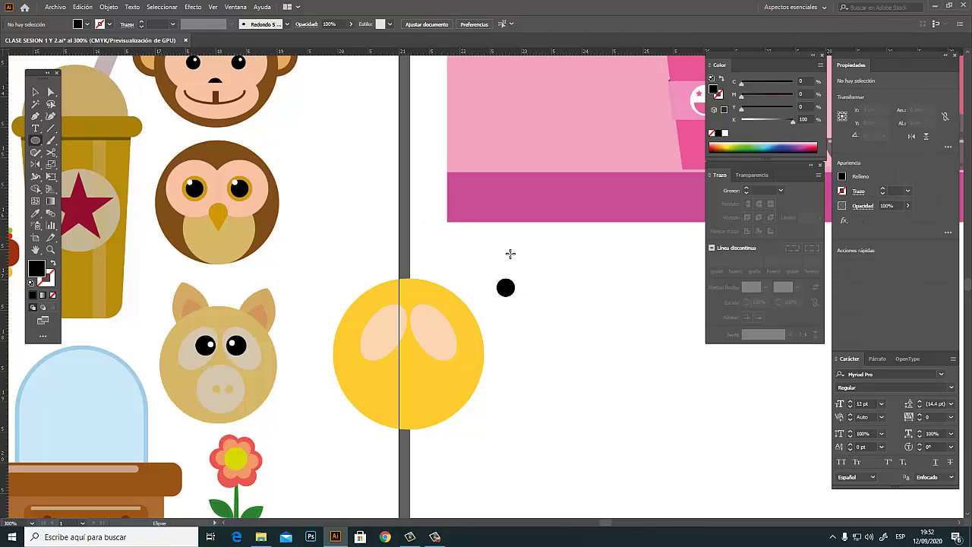
pyautogui.moveTo(506, 286); pyautogui.dragTo(507, 288)
pyautogui.click(724, 133)
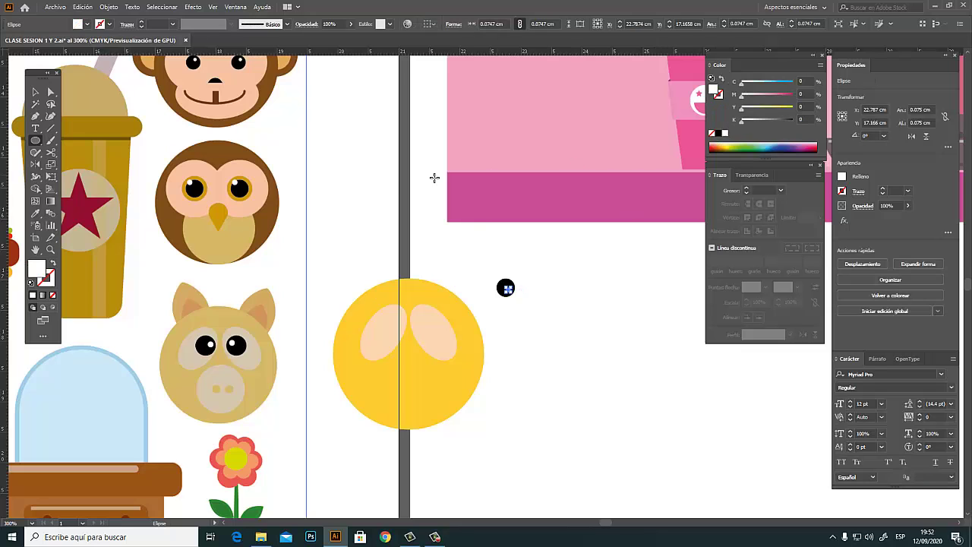
pyautogui.press('v')
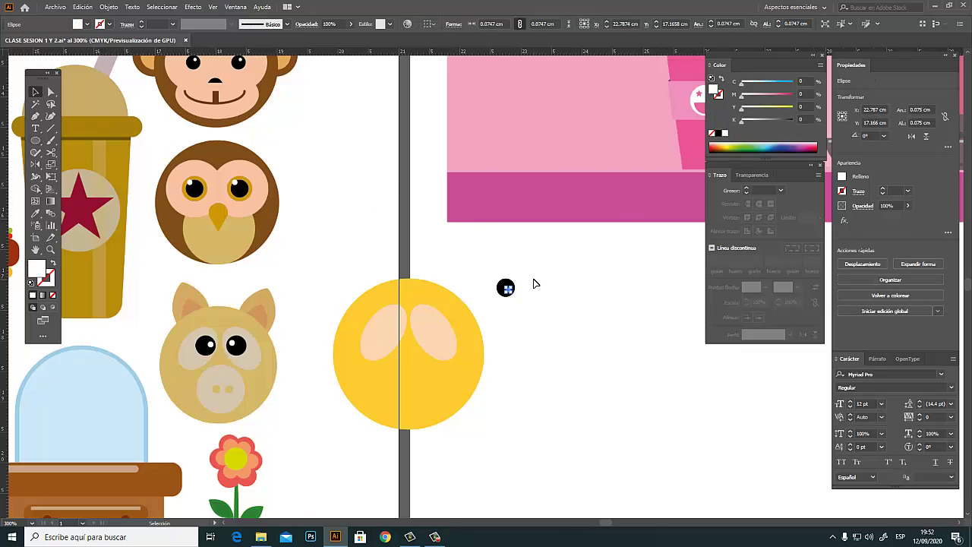
# Group the black pupil with its white highlight and place one copy on each peach eye patch
pyautogui.moveTo(534, 271); pyautogui.dragTo(499, 305)
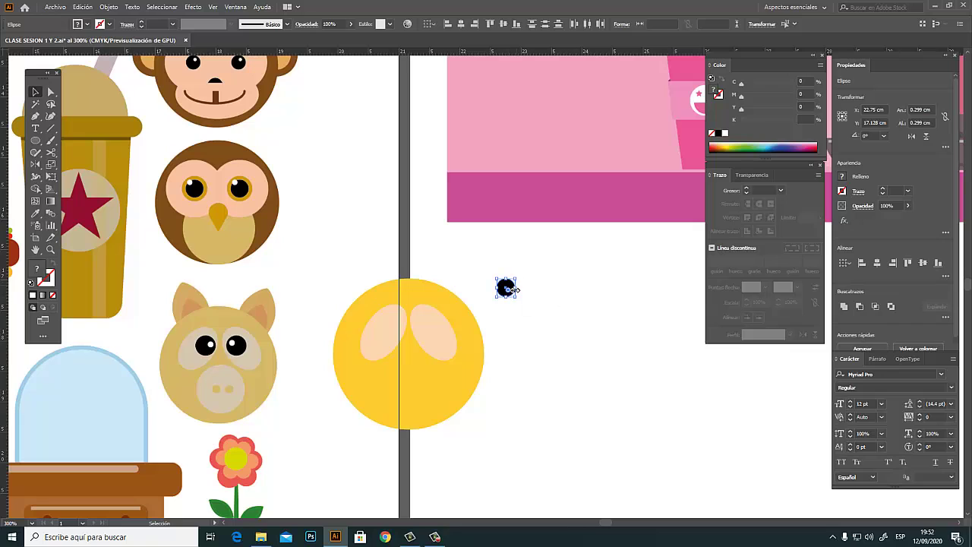
pyautogui.rightClick(511, 294)
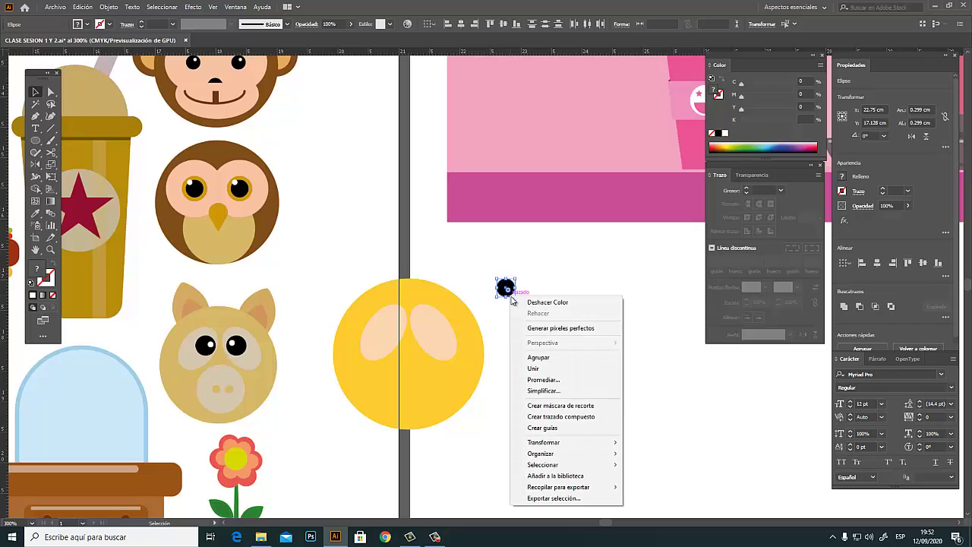
pyautogui.click(557, 358)
pyautogui.click(553, 250)
pyautogui.moveTo(506, 288); pyautogui.dragTo(438, 335)
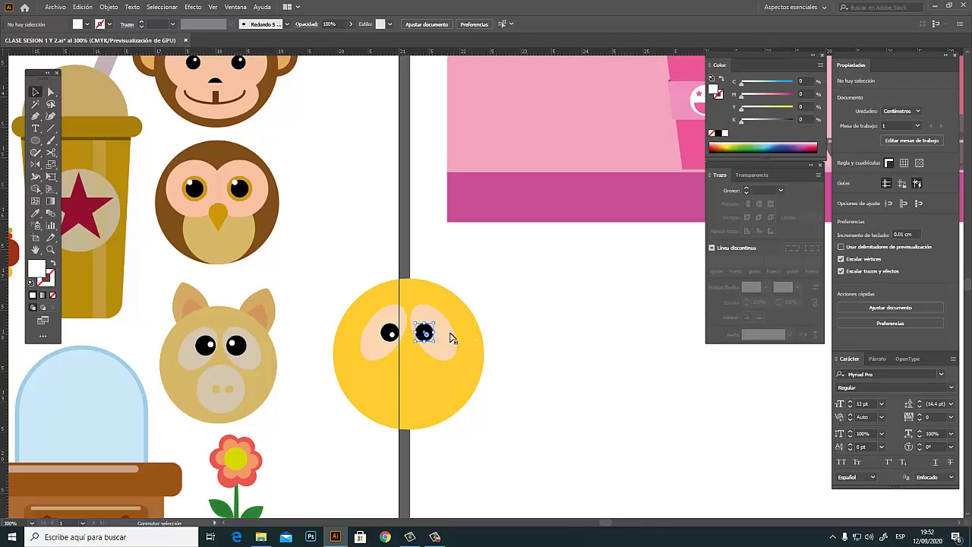
pyautogui.click(563, 319)
# Draw a snout circle about 0.94 cm in diameter below the eyes and fill it with the eye patches' peach
pyautogui.click(35, 141)
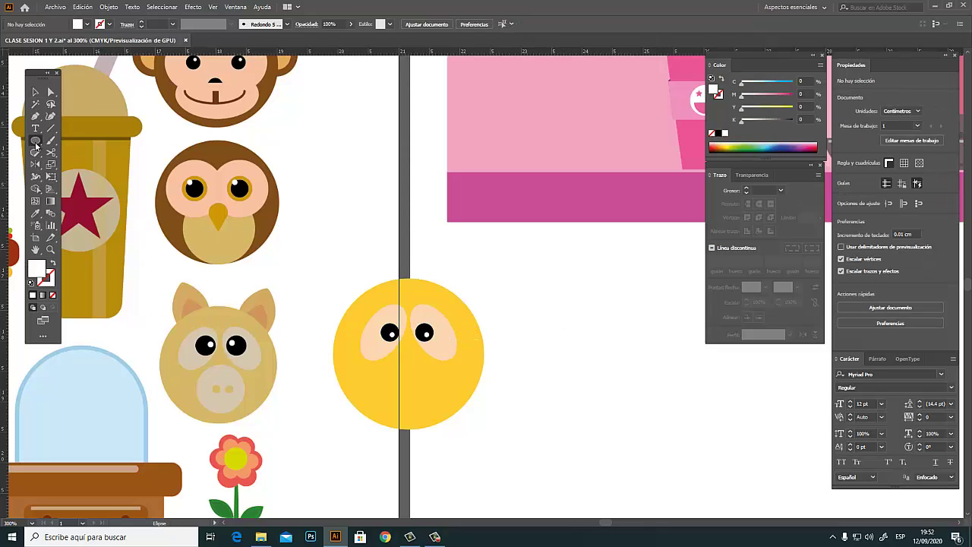
pyautogui.moveTo(392, 368); pyautogui.dragTo(440, 404)
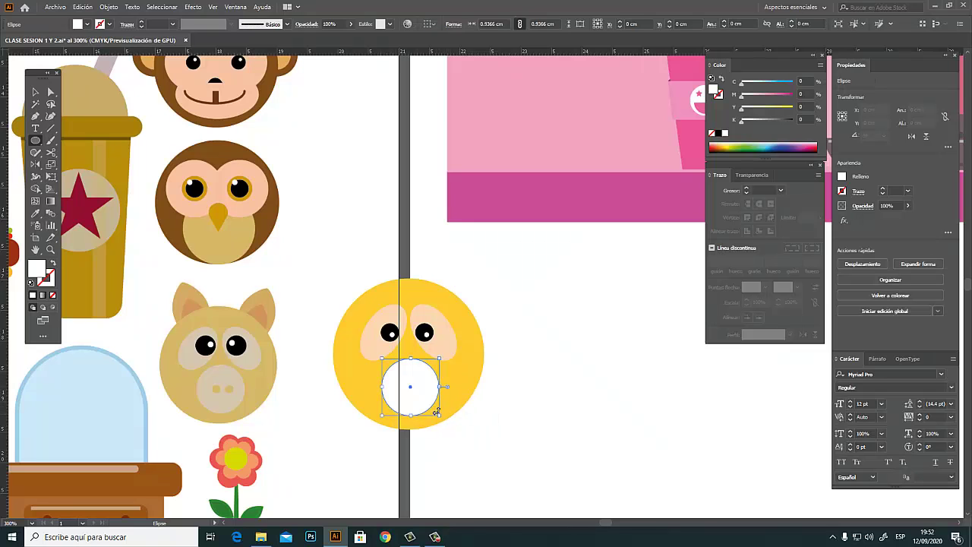
pyautogui.click(38, 213)
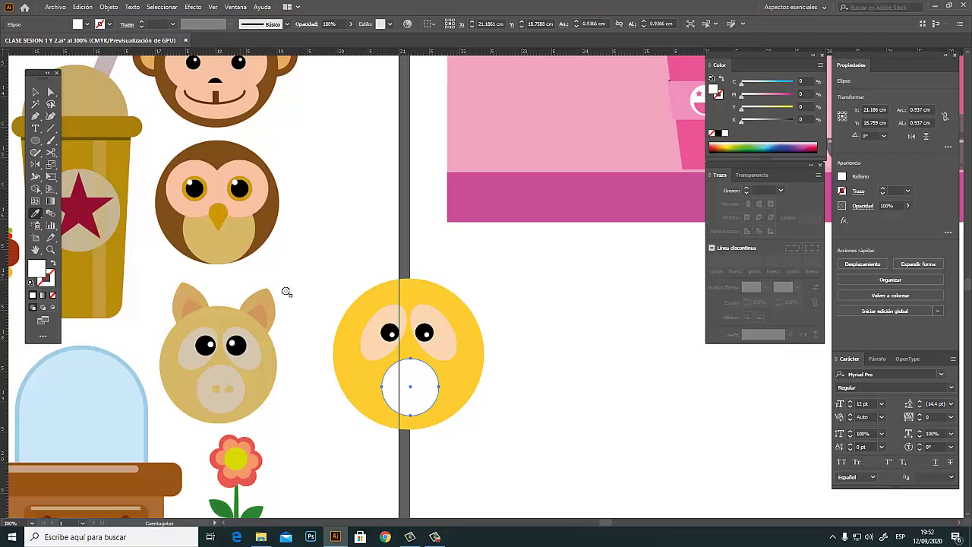
pyautogui.click(446, 345)
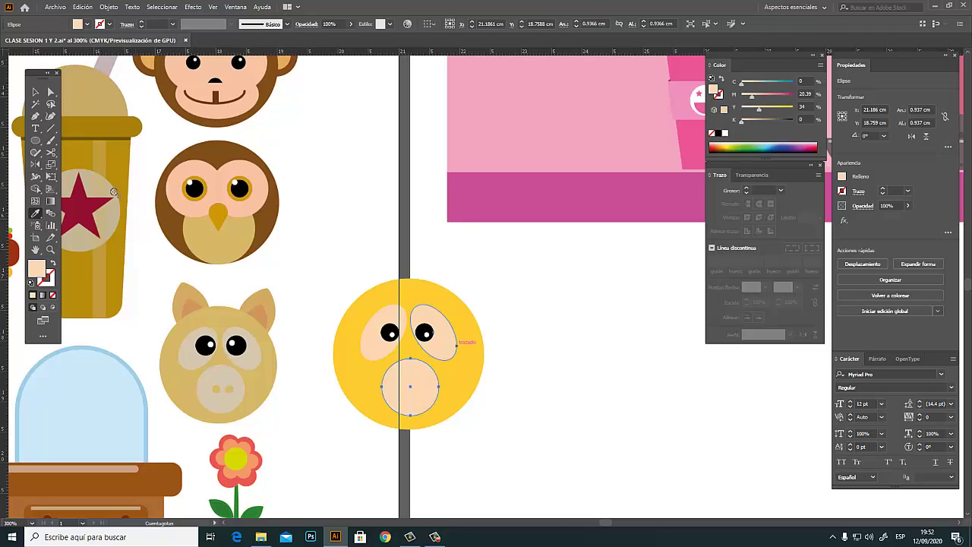
pyautogui.click(35, 92)
pyautogui.click(565, 307)
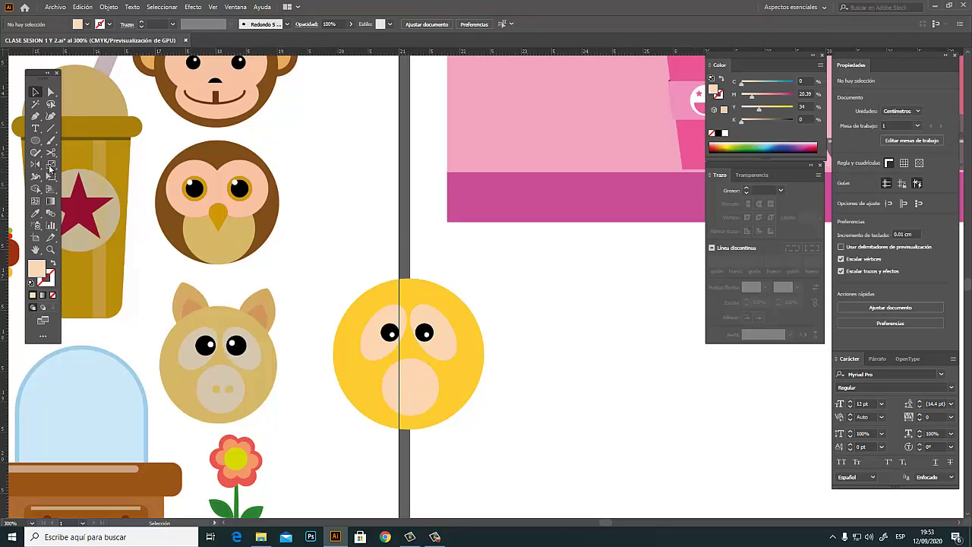
# Draw a nostril circle about 0.16 cm in diameter on the snout in the face's yellow and duplicate it to the right
pyautogui.press('l')
pyautogui.moveTo(401, 385); pyautogui.dragTo(407, 390)
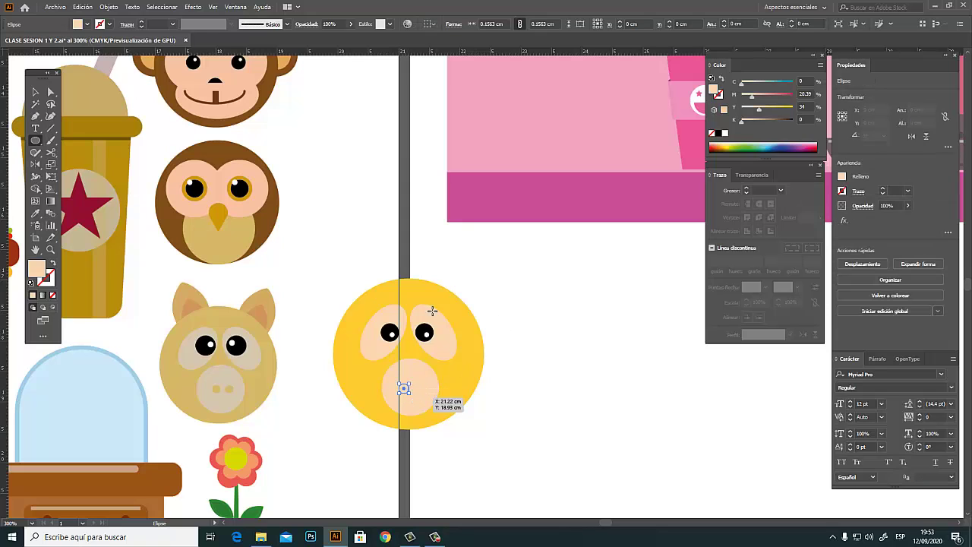
pyautogui.press('i')
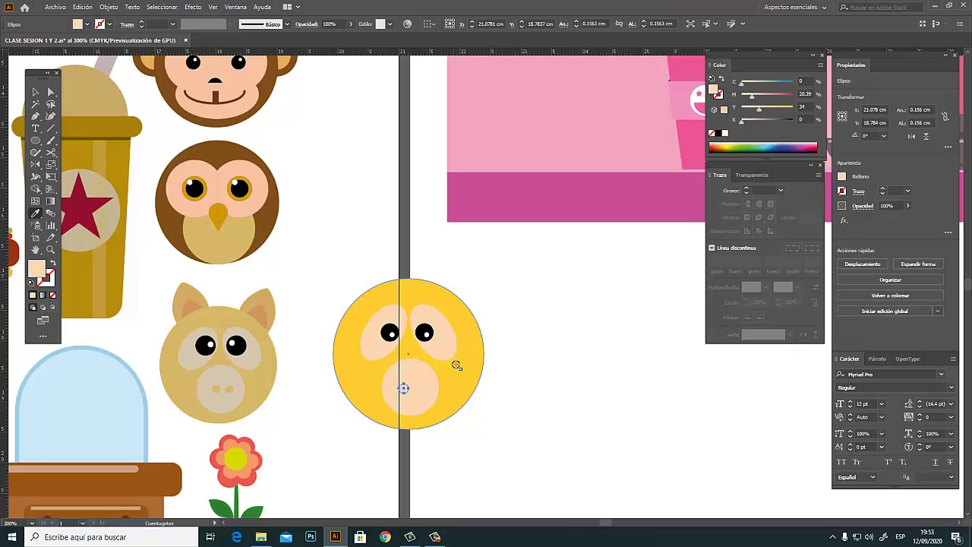
pyautogui.click(464, 367)
pyautogui.press('v')
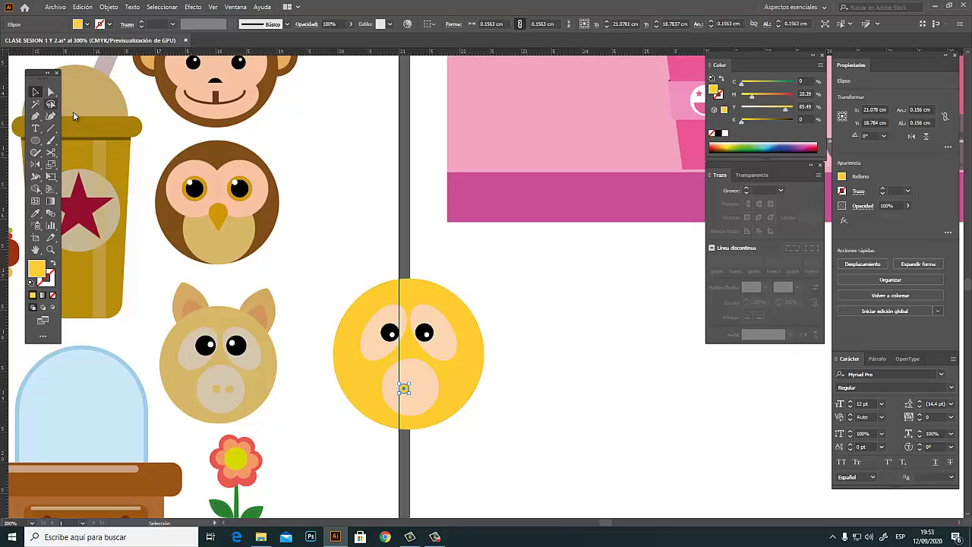
pyautogui.click(549, 370)
pyautogui.moveTo(403, 388); pyautogui.dragTo(423, 392)
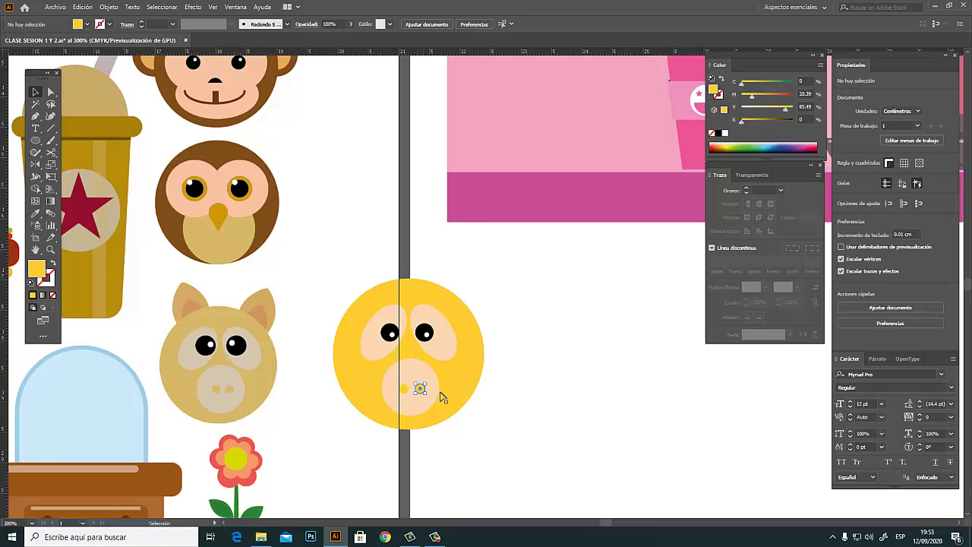
pyautogui.click(560, 362)
# Recolour the large face circle orange by setting its magenta to 51%
pyautogui.click(479, 375)
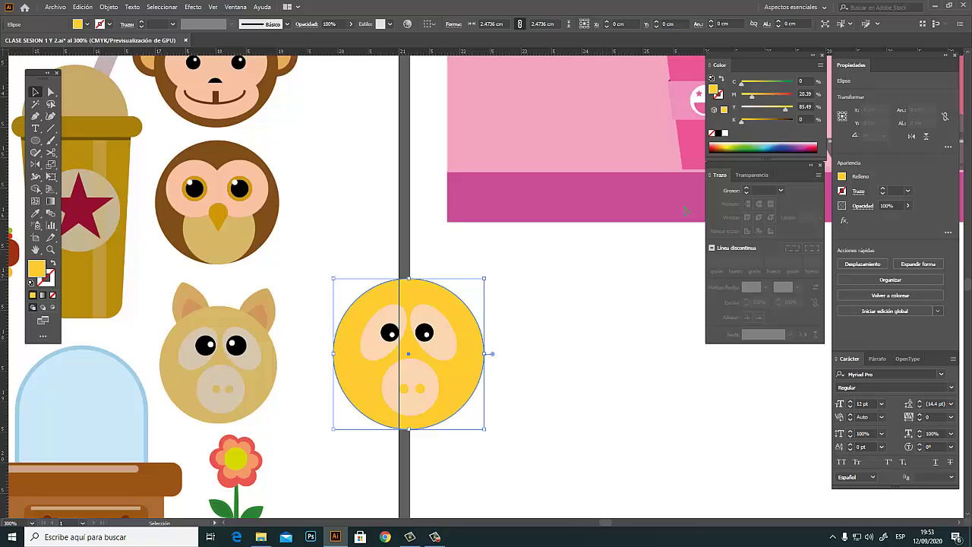
pyautogui.click(766, 97)
pyautogui.click(575, 337)
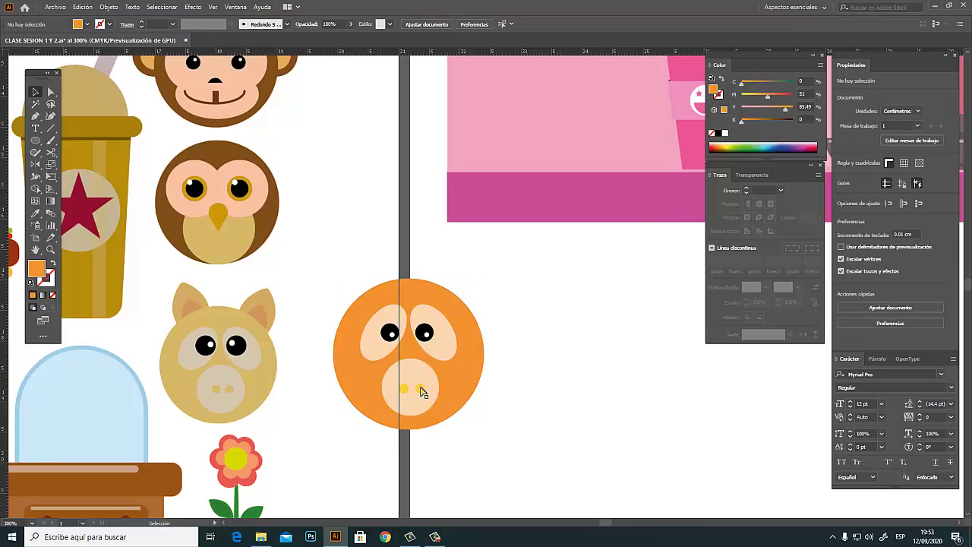
# Recolour both nostrils with the orange sampled from the face circle
pyautogui.click(403, 388)
pyautogui.keyDown('shift'); pyautogui.click(422, 391); pyautogui.keyUp('shift')
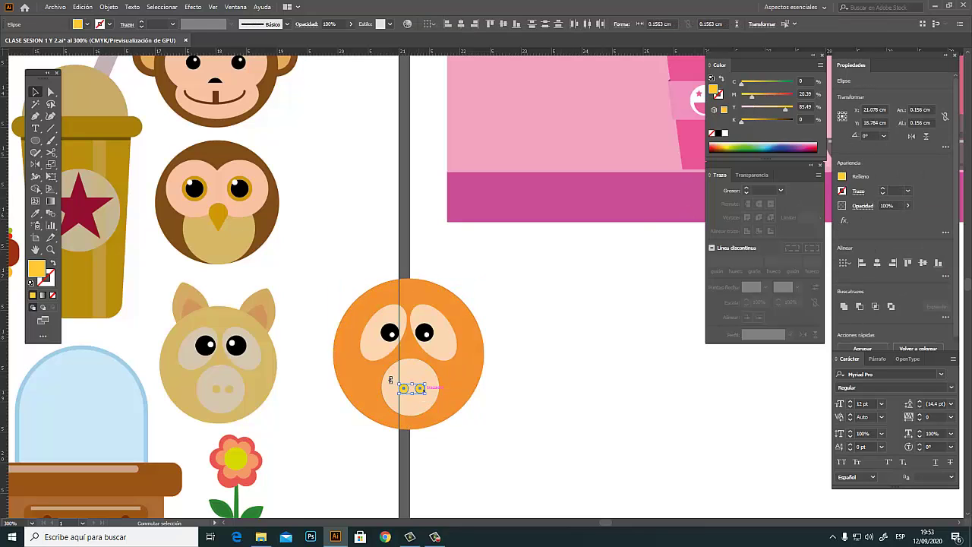
pyautogui.press('i')
pyautogui.click(475, 376)
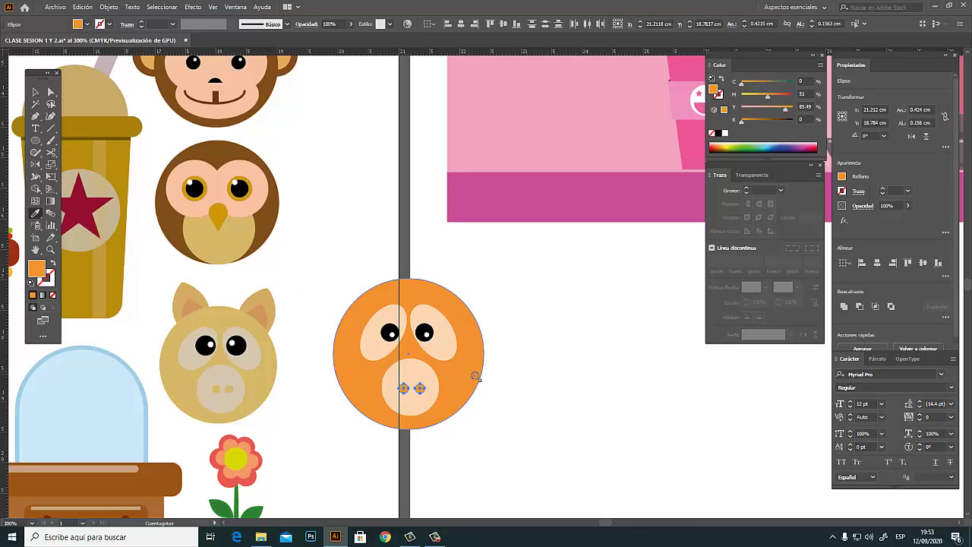
pyautogui.press('v')
pyautogui.click(571, 337)
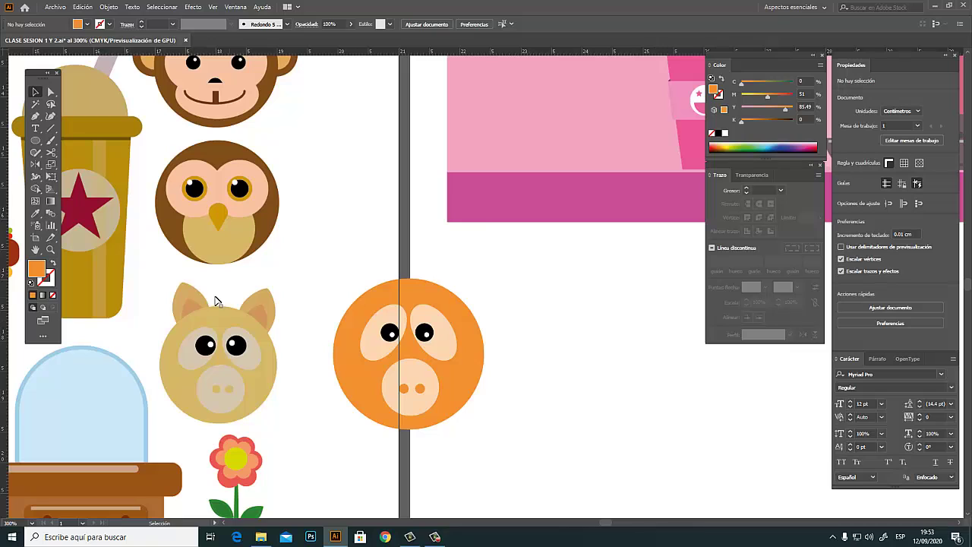
# Draw an upright orange ellipse about 0.6 cm wide and 1.15 cm high beside the face for an ear
pyautogui.click(35, 141)
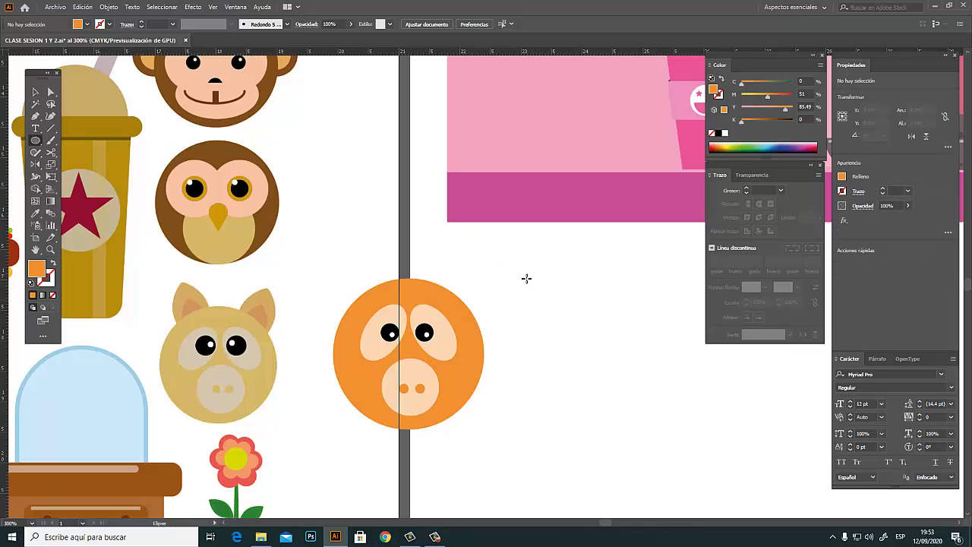
pyautogui.moveTo(526, 279); pyautogui.dragTo(564, 349)
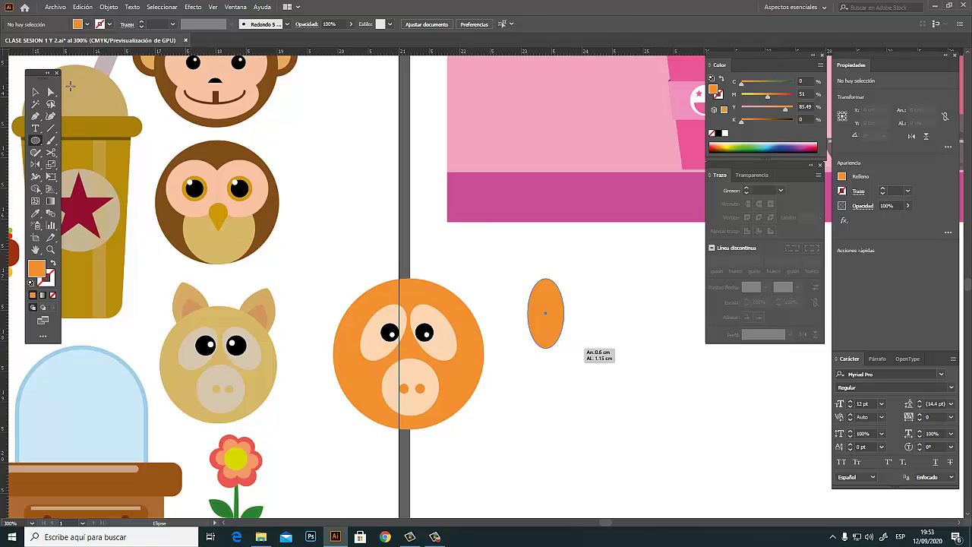
pyautogui.click(35, 92)
pyautogui.click(607, 296)
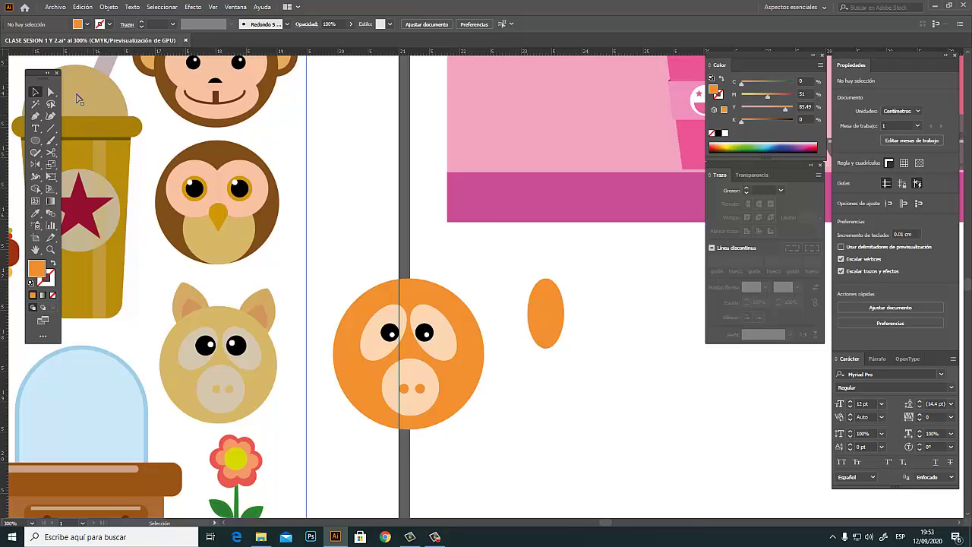
# Convert the ear ellipse's top anchor point to a corner to give the ear a pointed tip
pyautogui.click(51, 92)
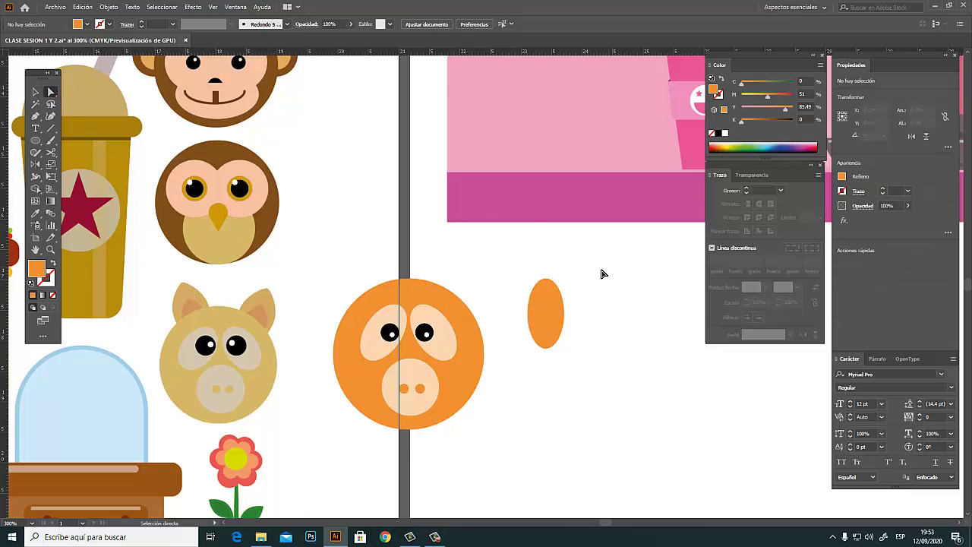
pyautogui.click(563, 293)
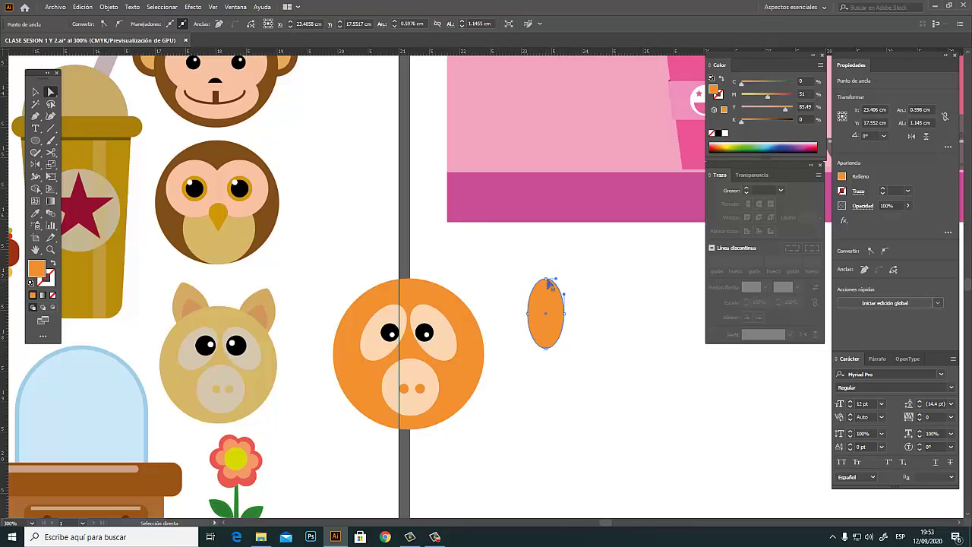
pyautogui.moveTo(547, 283); pyautogui.dragTo(546, 280)
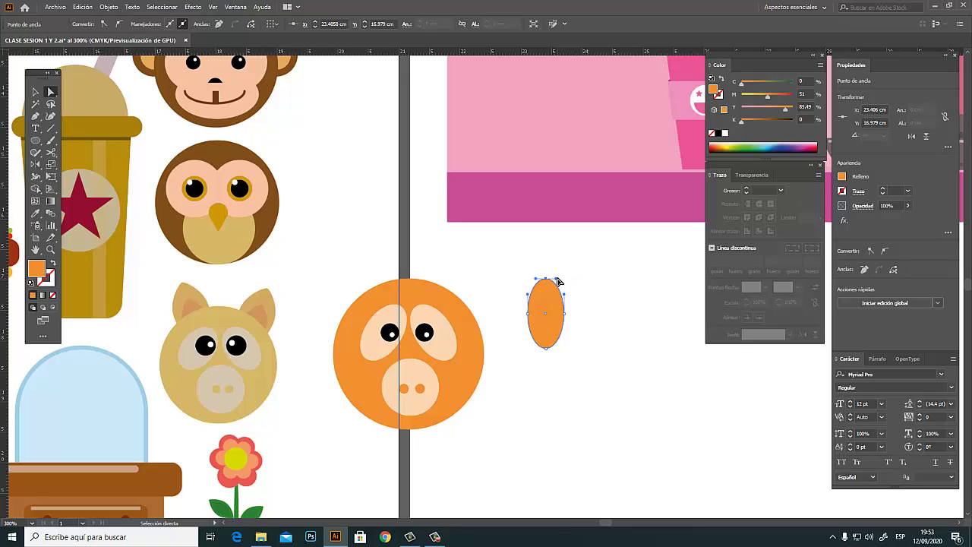
pyautogui.moveTo(546, 279); pyautogui.dragTo(548, 280)
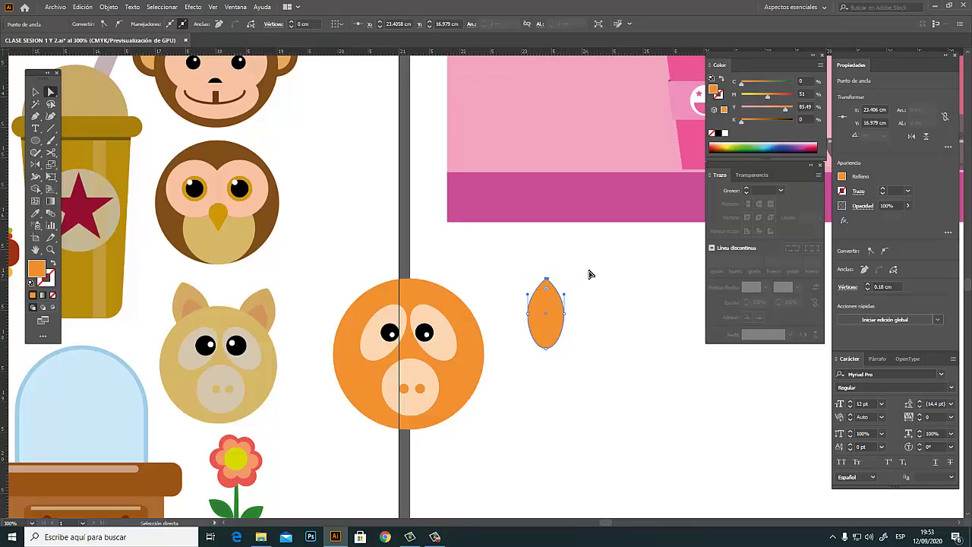
pyautogui.click(591, 275)
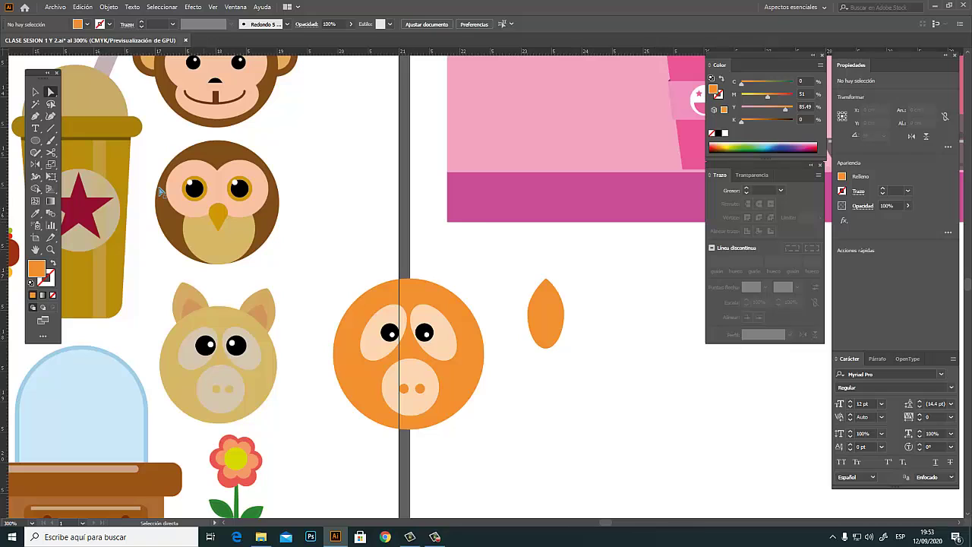
# Duplicate the ear, shrink the copy to about 0.42 by 0.69 cm and fill it with the eye patch's peach
pyautogui.click(35, 91)
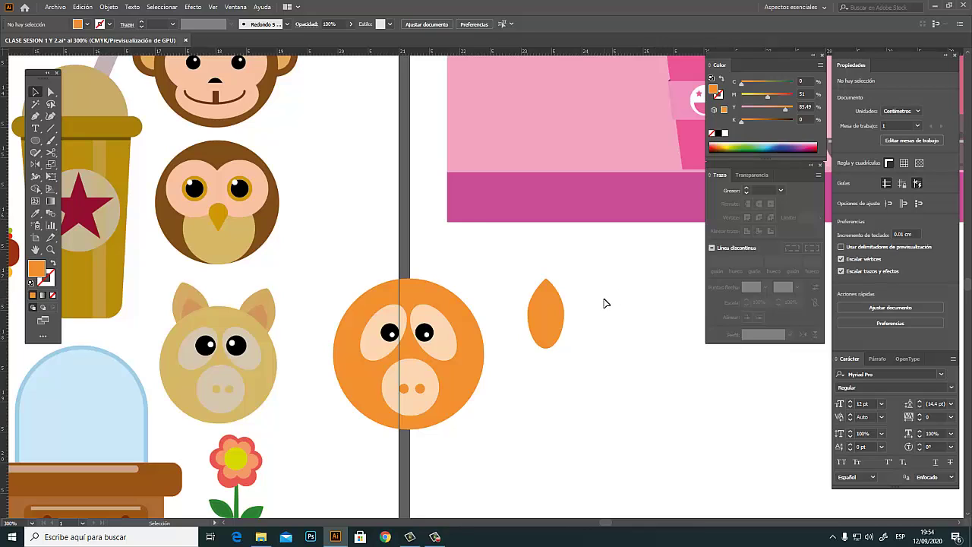
pyautogui.click(556, 315)
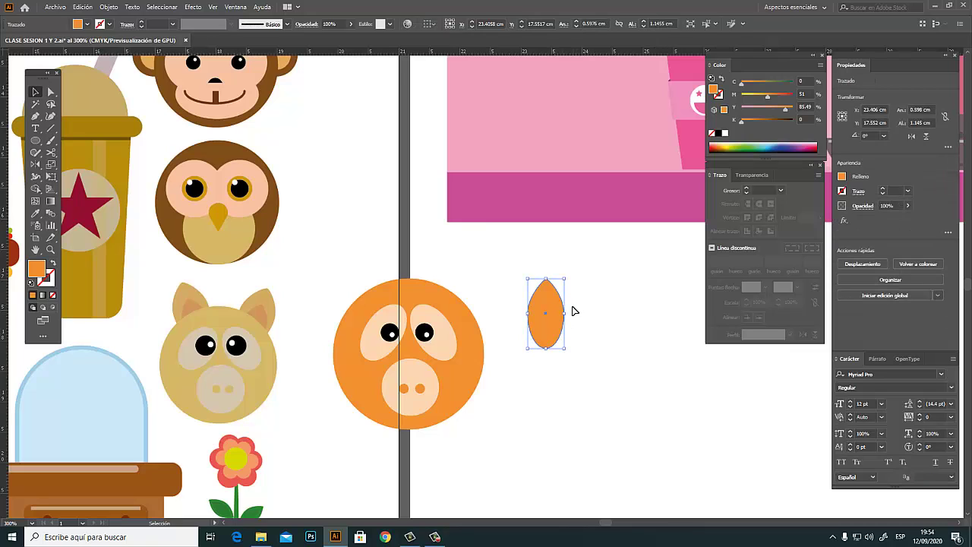
pyautogui.keyDown('alt'); pyautogui.moveTo(559, 310); pyautogui.dragTo(620, 307); pyautogui.keyUp('alt')
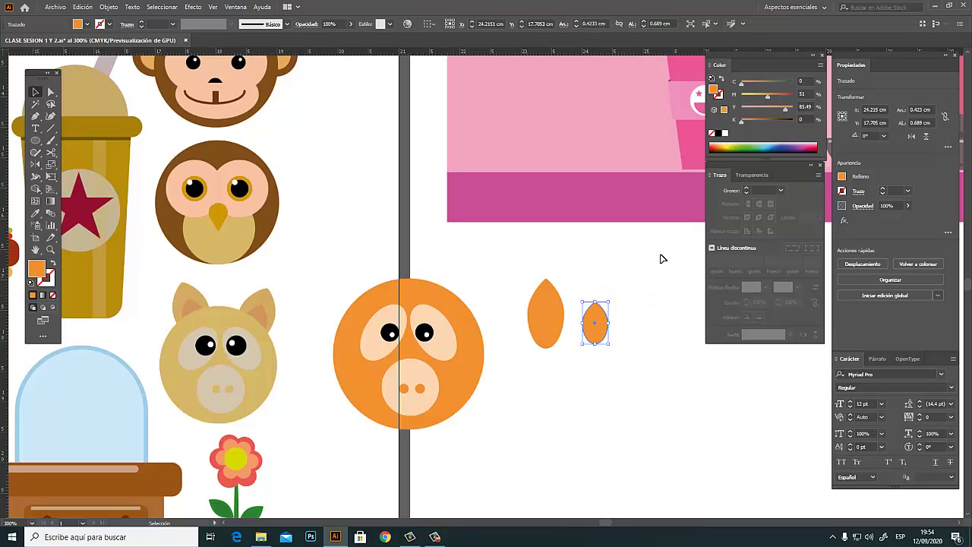
pyautogui.click(36, 213)
pyautogui.click(440, 341)
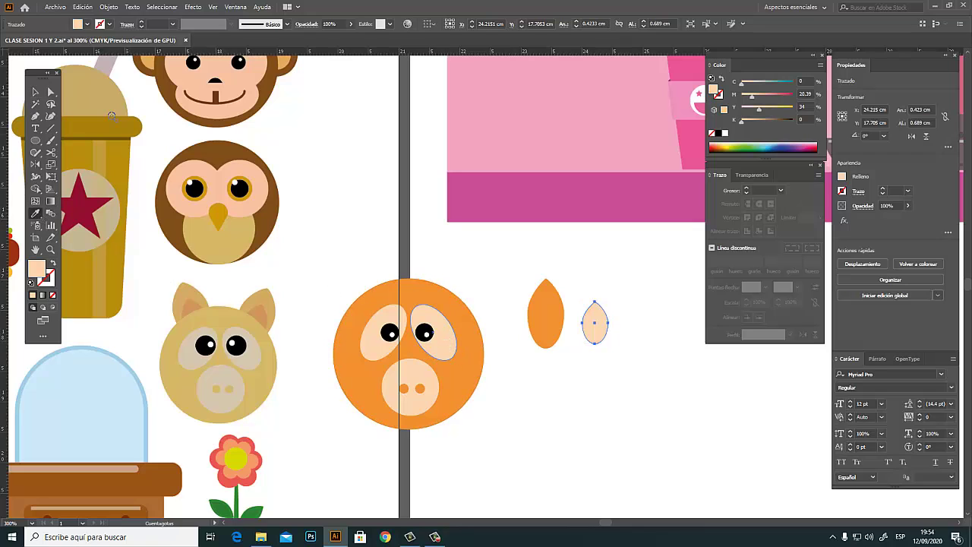
pyautogui.press('v')
pyautogui.click(628, 340)
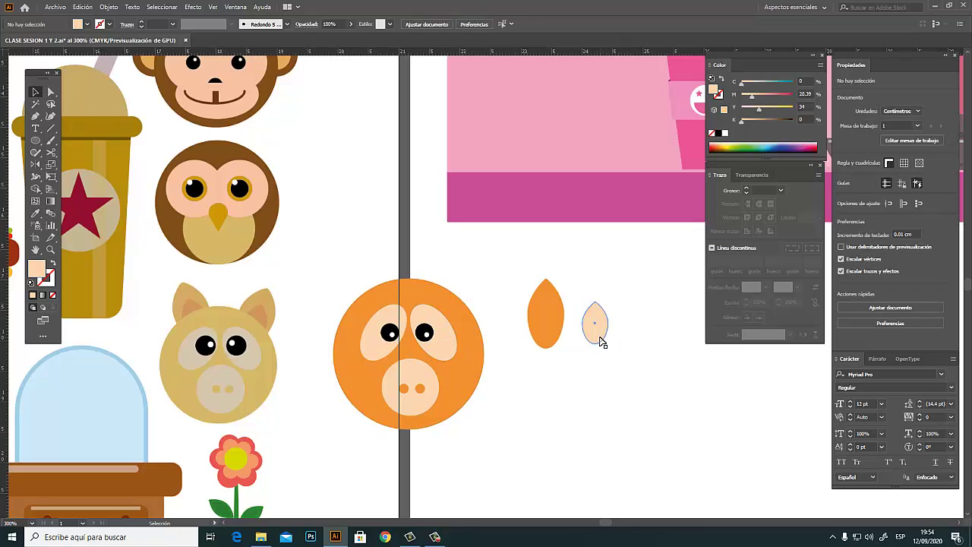
# Place the small peach shape inside the base of the orange ear and group the two shapes
pyautogui.moveTo(598, 338); pyautogui.dragTo(558, 343)
pyautogui.click(607, 327)
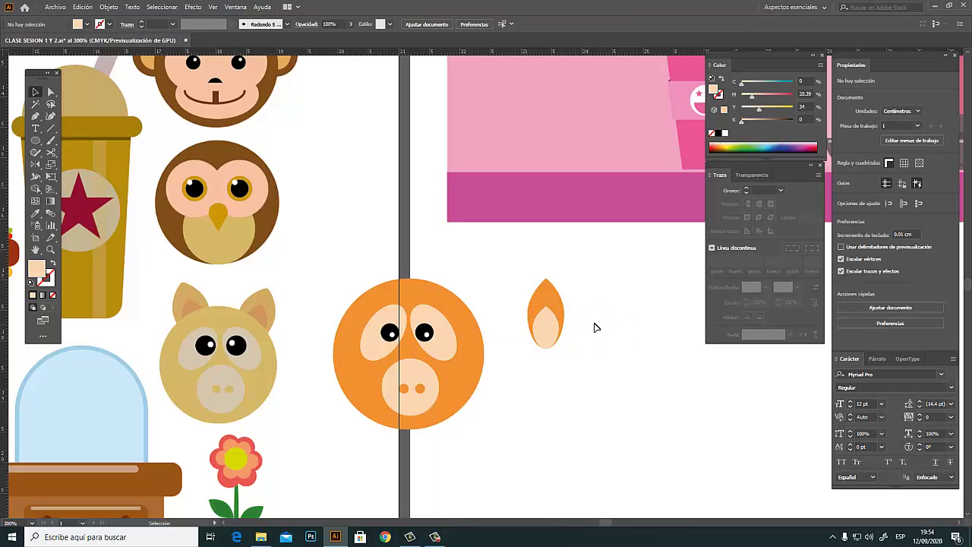
pyautogui.moveTo(591, 281); pyautogui.dragTo(562, 319)
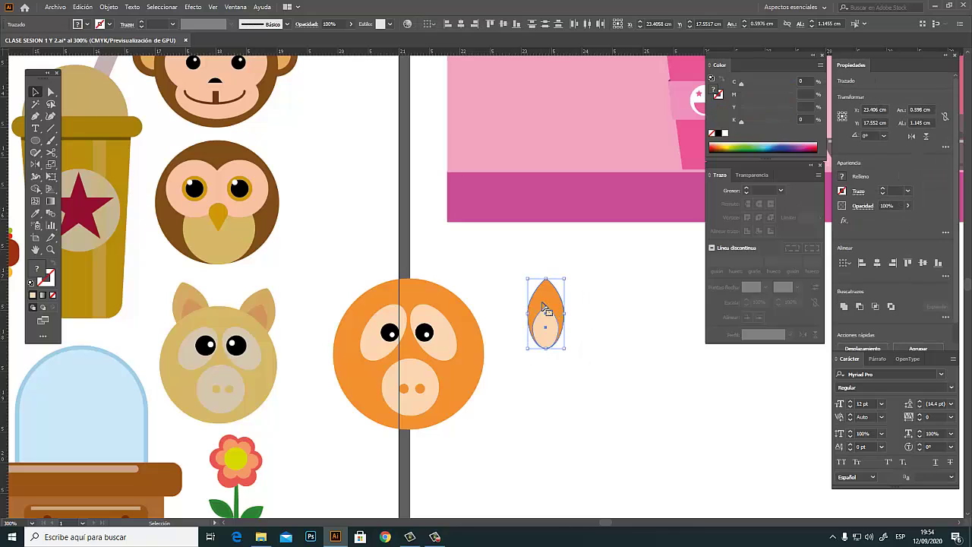
pyautogui.rightClick(540, 302)
pyautogui.click(565, 360)
pyautogui.click(618, 303)
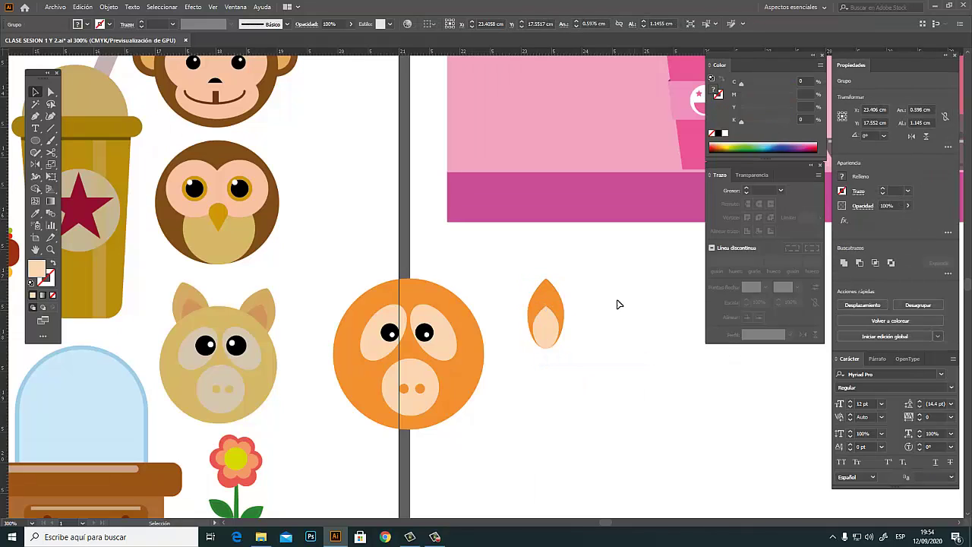
# Move the ear to the head's upper left, tilt it about 34° outward and send it behind the face
pyautogui.moveTo(552, 310); pyautogui.dragTo(381, 278)
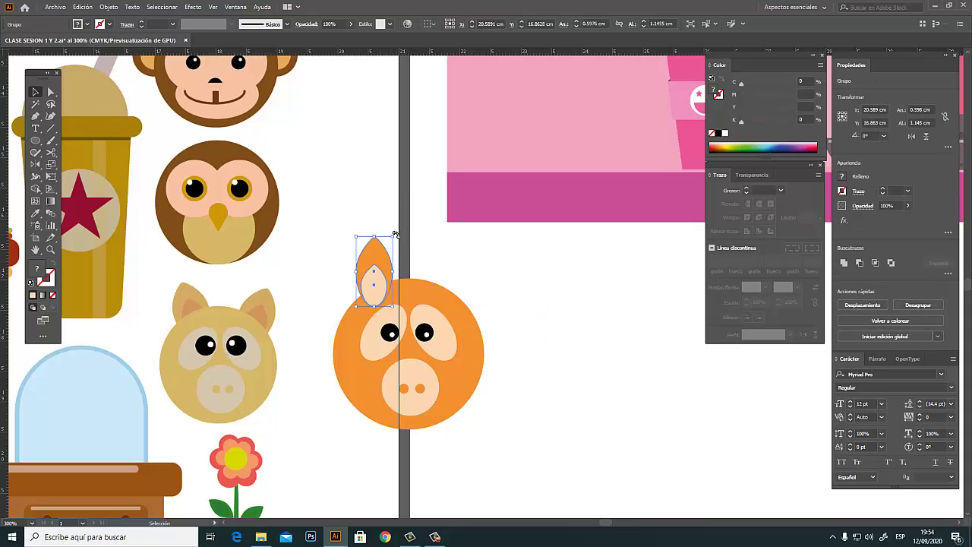
pyautogui.moveTo(394, 232); pyautogui.dragTo(361, 241)
pyautogui.moveTo(390, 293); pyautogui.dragTo(358, 312)
pyautogui.rightClick(370, 302)
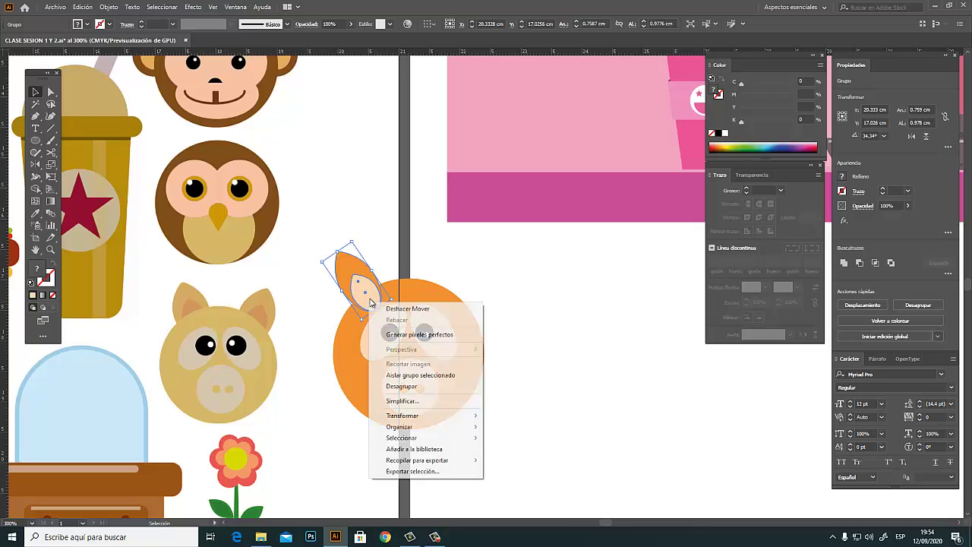
pyautogui.moveTo(427, 431)
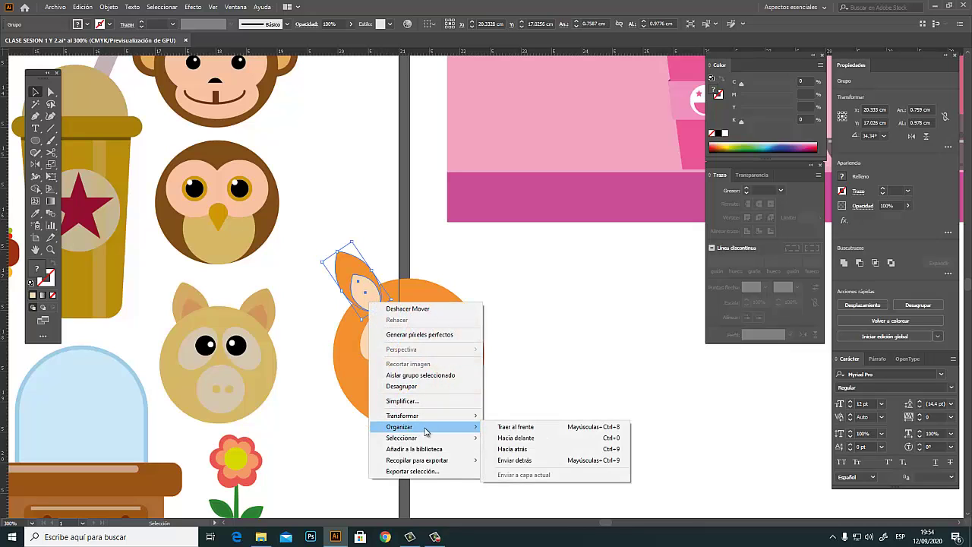
pyautogui.click(527, 460)
pyautogui.click(576, 320)
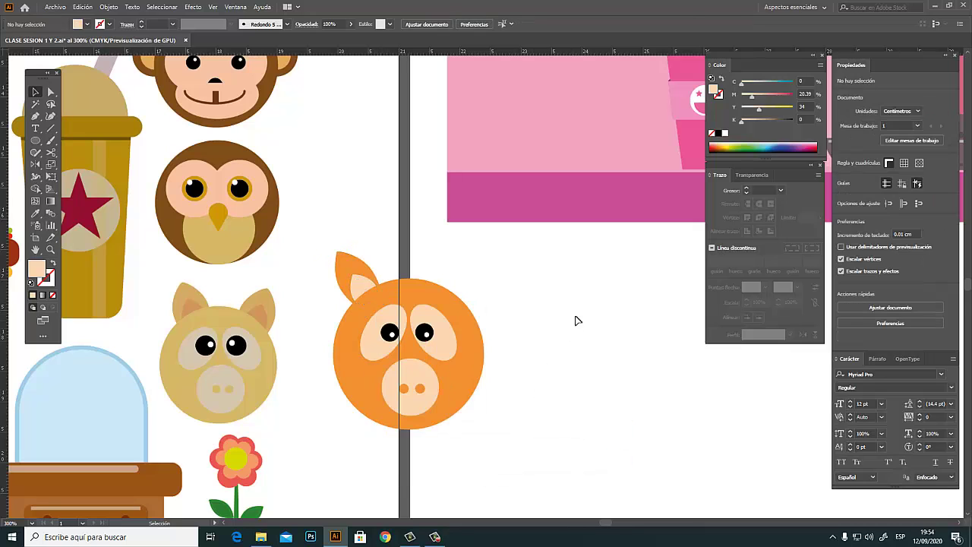
# Duplicate the ear onto the head's upper right and flip the copy horizontally
pyautogui.click(355, 268)
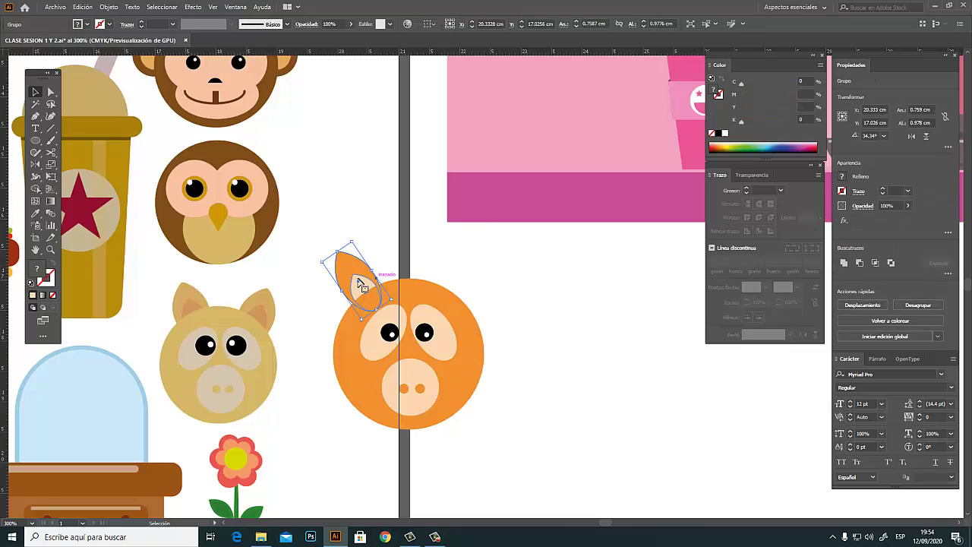
pyautogui.moveTo(365, 283); pyautogui.dragTo(476, 268)
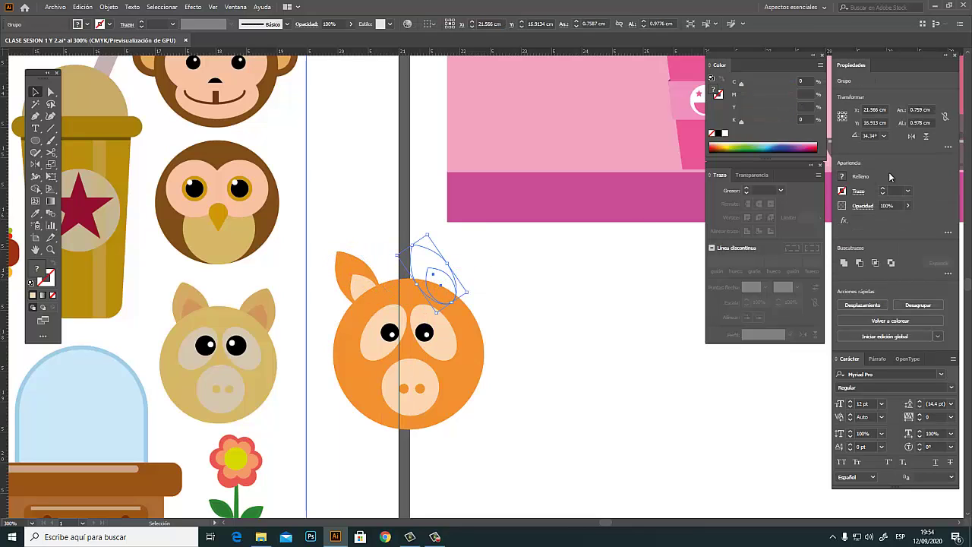
pyautogui.click(912, 136)
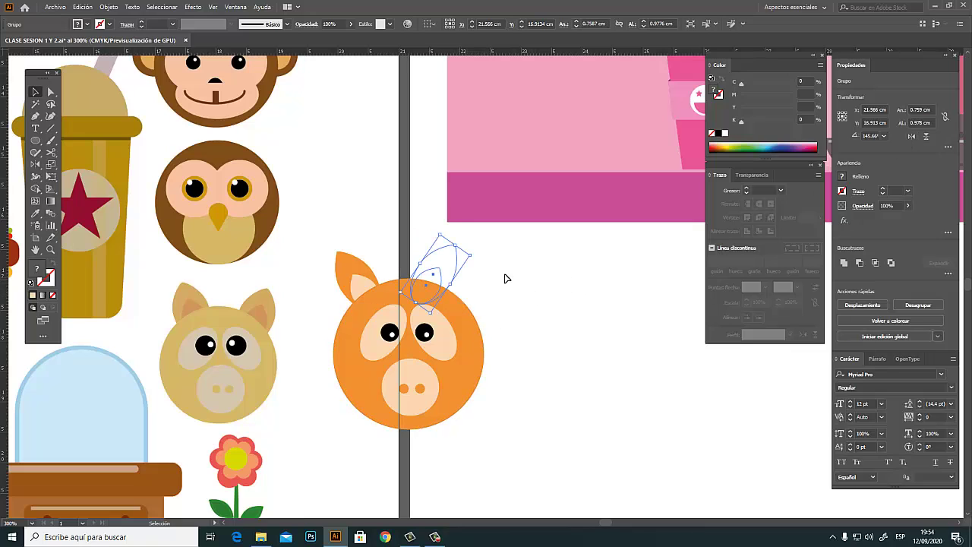
pyautogui.click(455, 248)
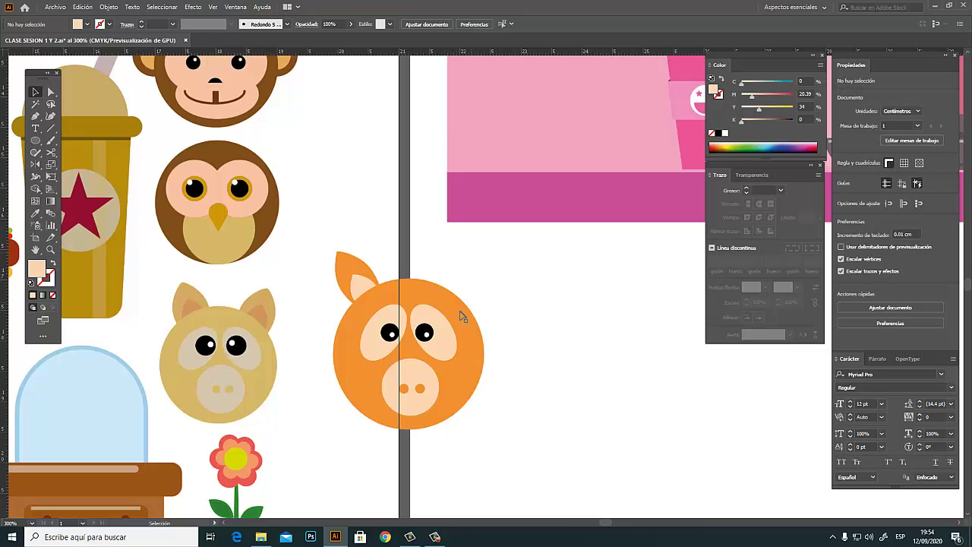
# Select all parts of the orange pig and move them onto the grey canvas below the pink illustration's artboard
pyautogui.moveTo(320, 240); pyautogui.dragTo(541, 429)
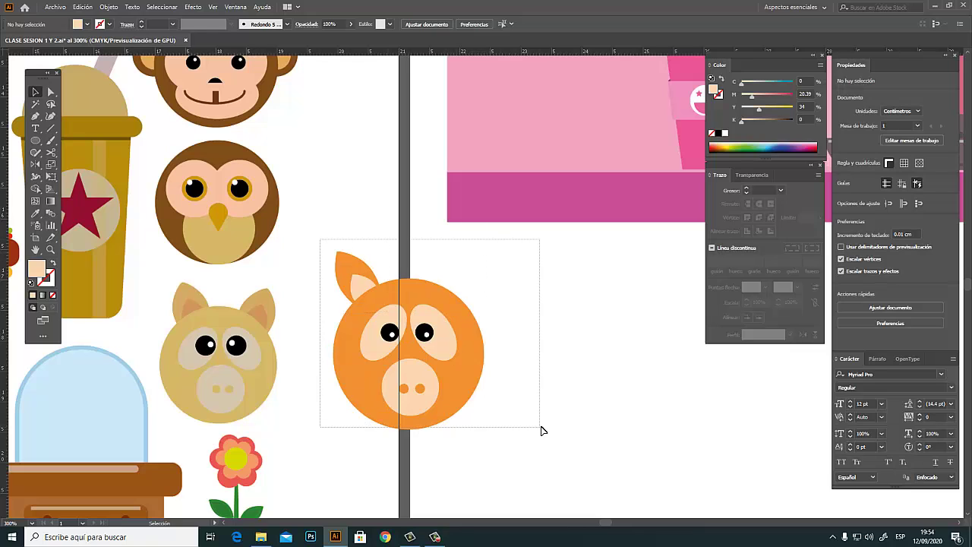
pyautogui.moveTo(513, 370); pyautogui.dragTo(383, 226)
pyautogui.moveTo(459, 268); pyautogui.dragTo(535, 342)
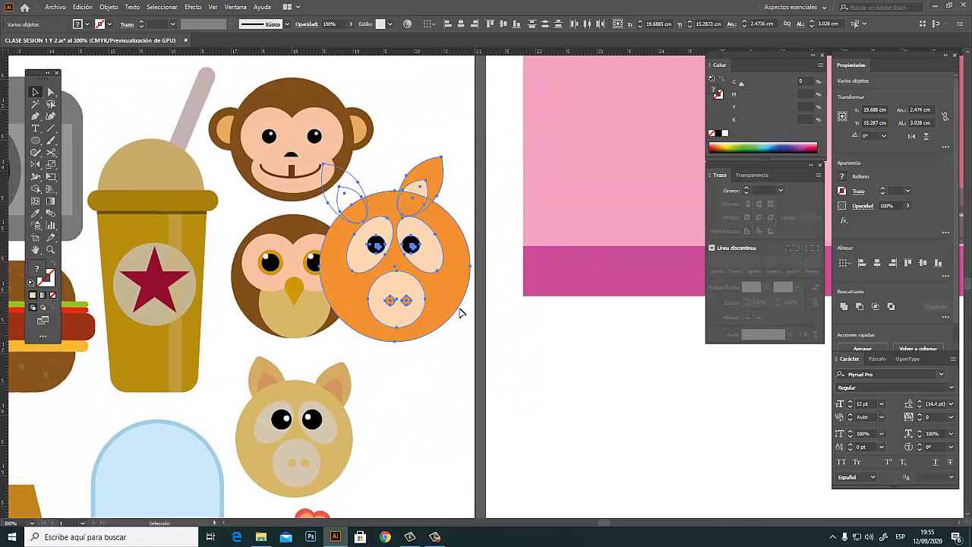
pyautogui.moveTo(467, 296); pyautogui.dragTo(552, 430)
pyautogui.moveTo(611, 391); pyautogui.dragTo(544, 468)
pyautogui.hotkey('ctrl', '-')
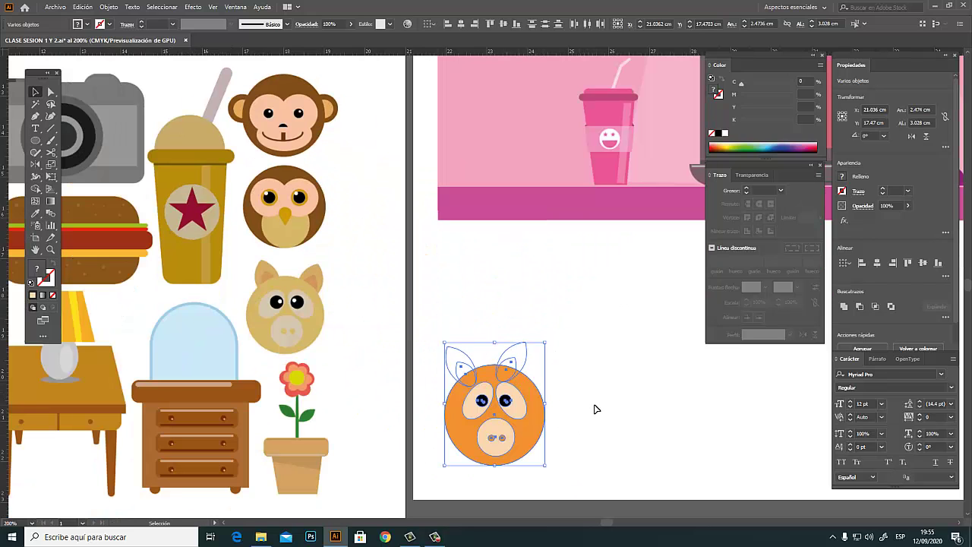
pyautogui.moveTo(585, 395); pyautogui.dragTo(566, 170)
pyautogui.moveTo(514, 239); pyautogui.dragTo(534, 389)
pyautogui.click(592, 369)
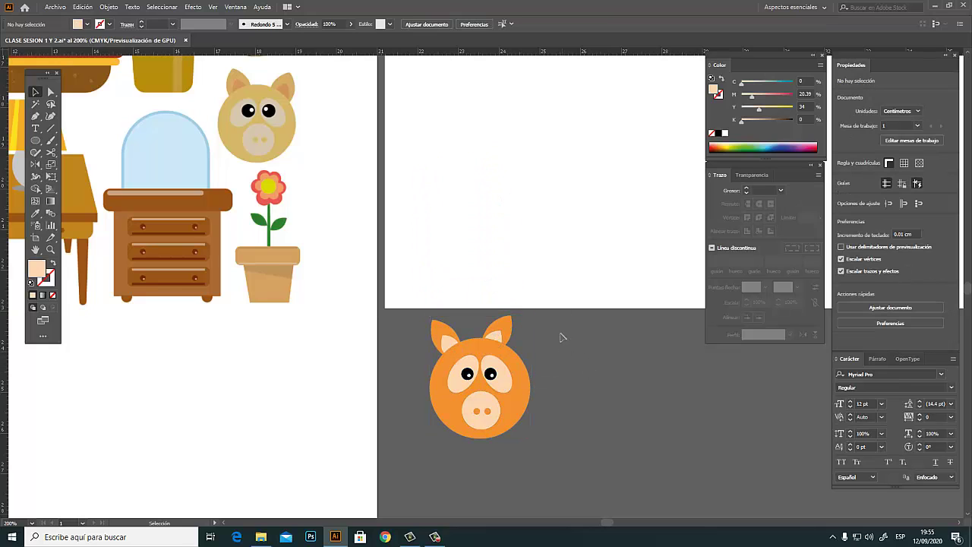
# Shift both of the orange pig's ears slightly inward and down so they sit closer to the head
pyautogui.moveTo(507, 327); pyautogui.dragTo(524, 429)
pyautogui.click(581, 326)
pyautogui.keyDown('ctrl'); pyautogui.keyDown('alt'); pyautogui.click(501, 361); pyautogui.keyUp('alt'); pyautogui.keyUp('ctrl')
pyautogui.keyDown('ctrl'); pyautogui.click(515, 397); pyautogui.keyUp('ctrl')
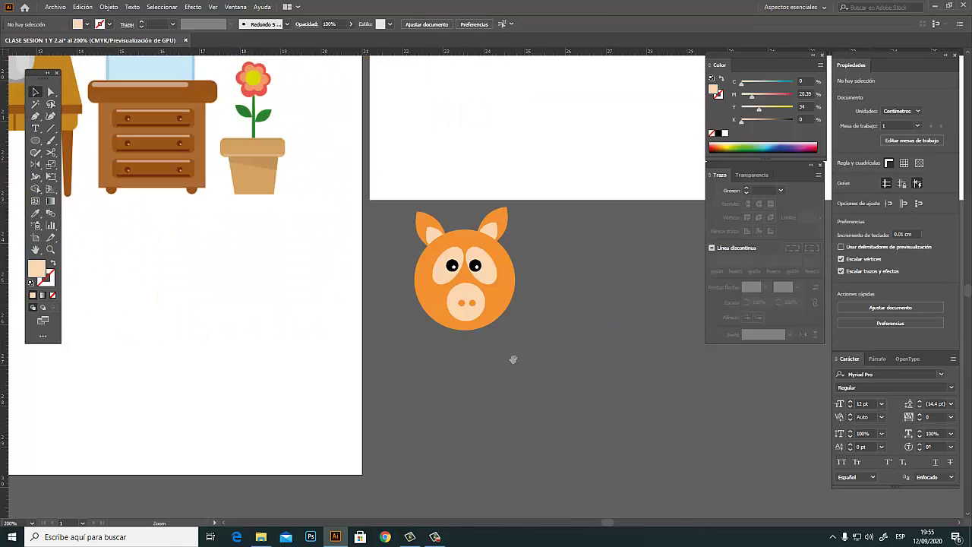
pyautogui.moveTo(541, 307); pyautogui.dragTo(596, 449)
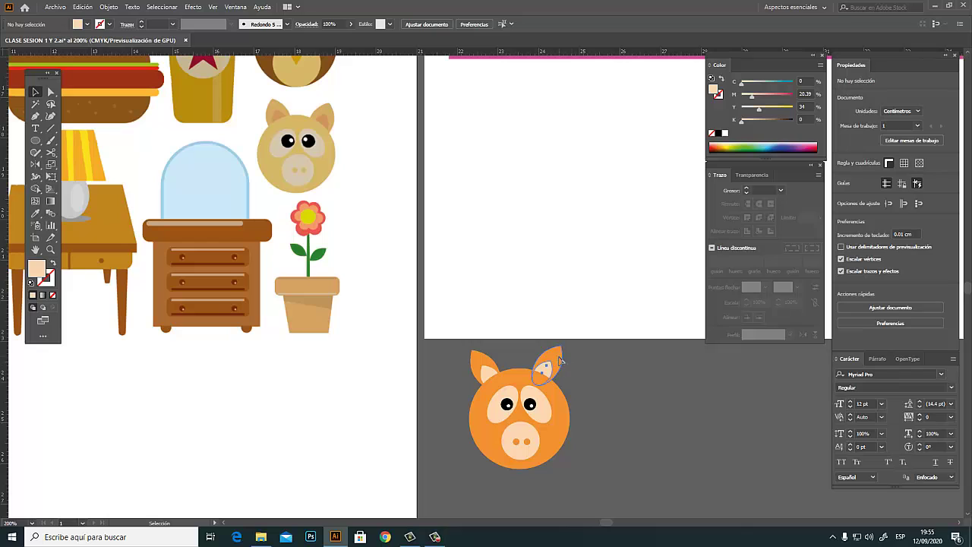
pyautogui.moveTo(565, 358); pyautogui.dragTo(563, 366)
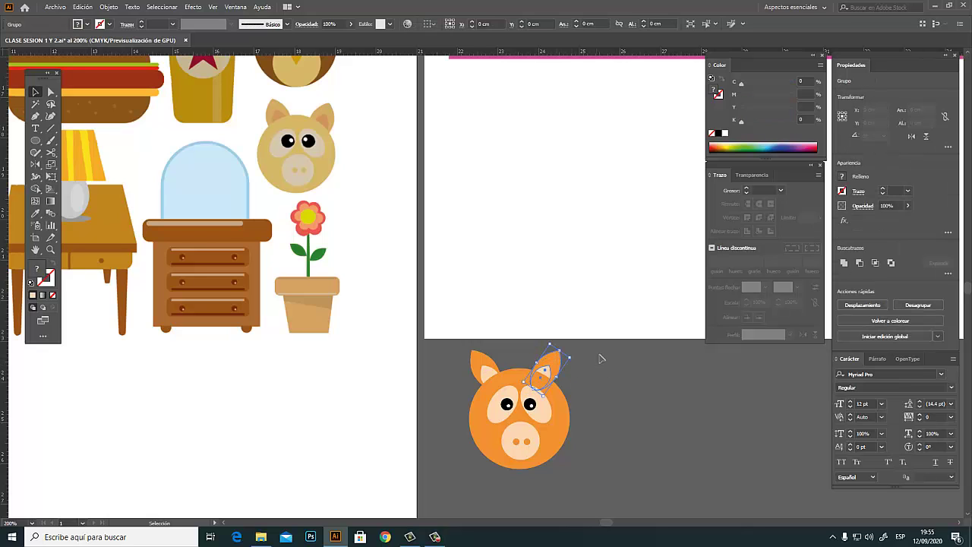
pyautogui.moveTo(479, 368); pyautogui.dragTo(484, 374)
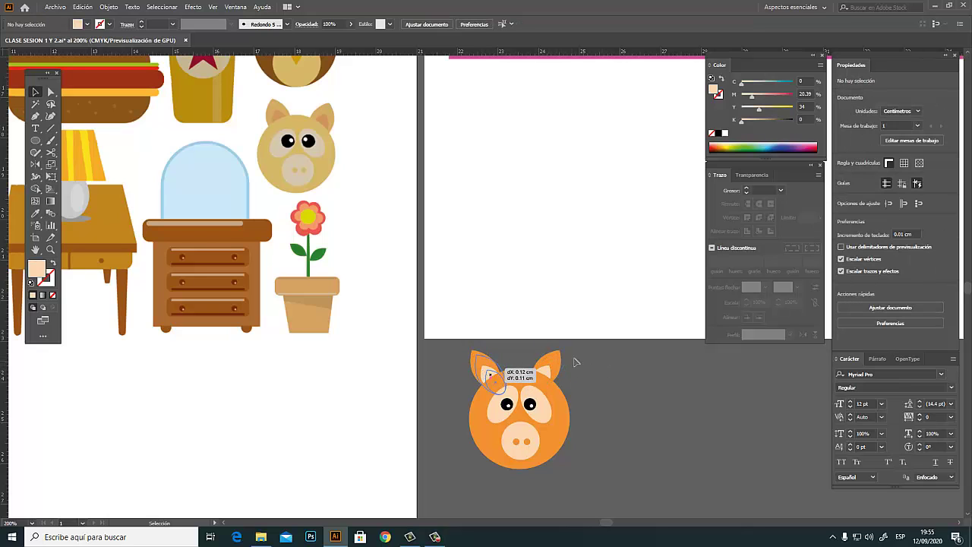
pyautogui.moveTo(554, 365); pyautogui.dragTo(553, 371)
pyautogui.click(606, 369)
# Group all parts of the orange pig and move the group onto the grey canvas beside the first artboard, below the blue pencil
pyautogui.keyDown('ctrl'); pyautogui.keyDown('alt'); pyautogui.click(541, 395); pyautogui.keyUp('alt'); pyautogui.keyUp('ctrl')
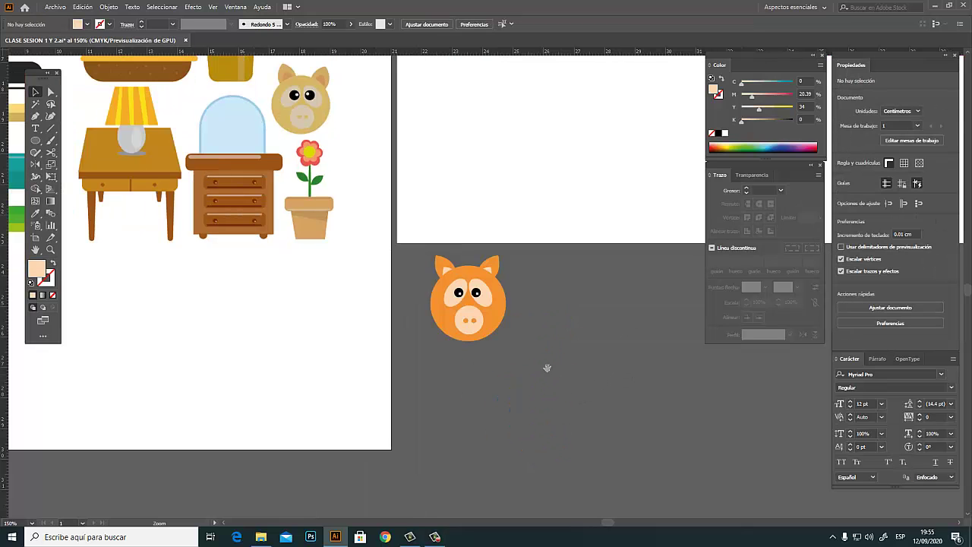
pyautogui.moveTo(531, 335); pyautogui.dragTo(587, 421)
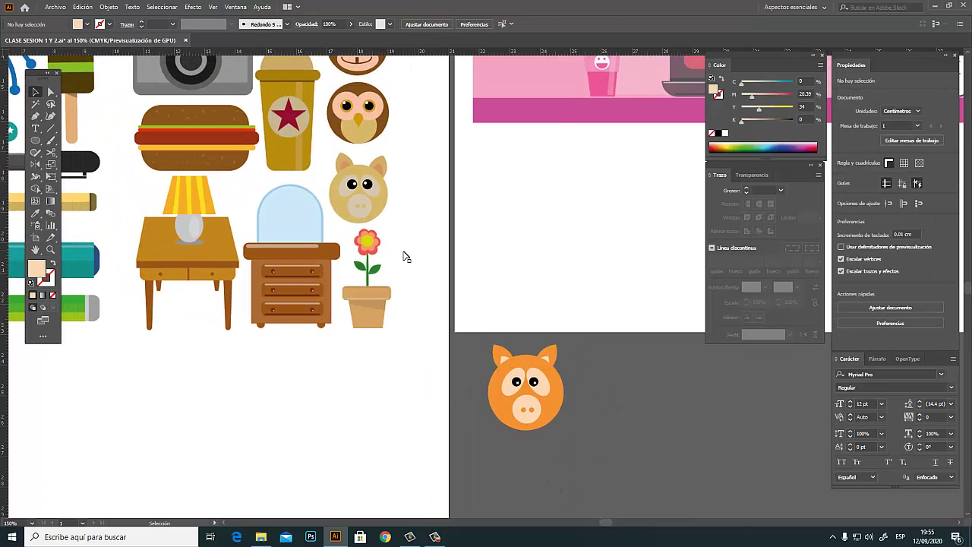
pyautogui.click(545, 410)
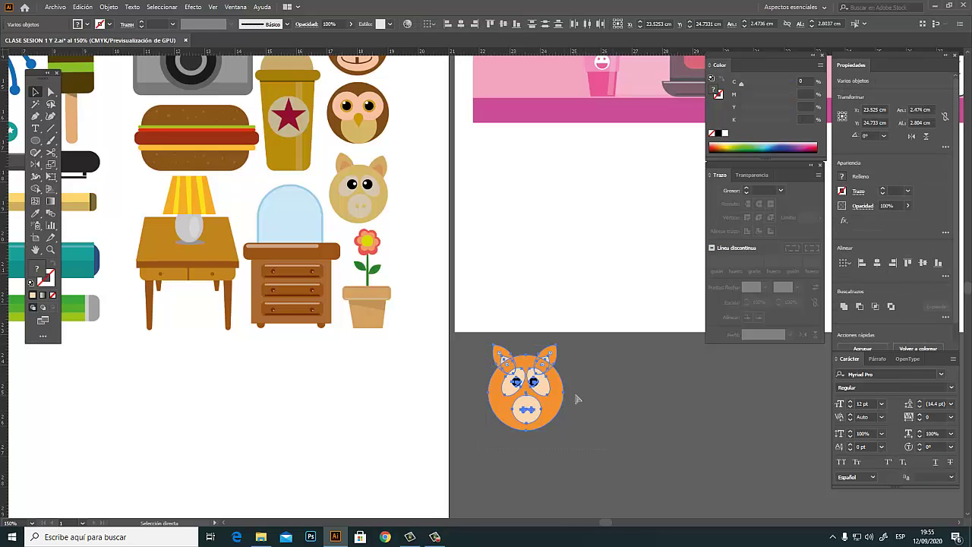
pyautogui.click(607, 387)
pyautogui.moveTo(553, 395); pyautogui.dragTo(405, 390)
pyautogui.moveTo(506, 345); pyautogui.dragTo(91, 374)
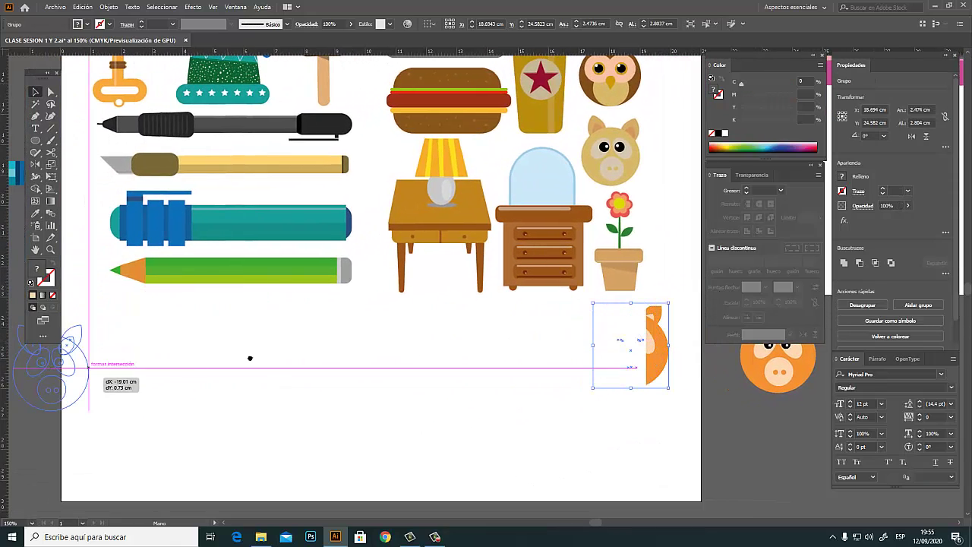
pyautogui.moveTo(210, 365); pyautogui.dragTo(489, 356)
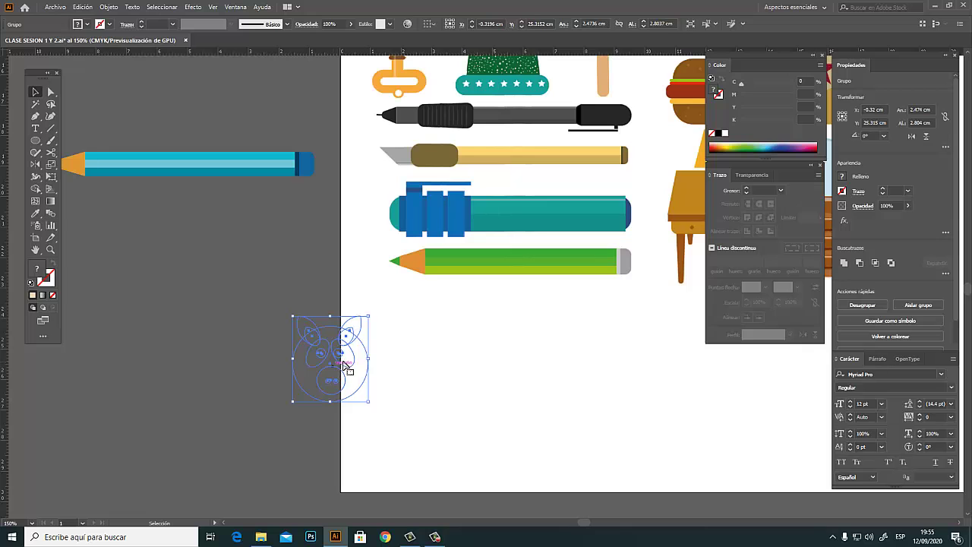
pyautogui.moveTo(338, 352)
pyautogui.mouseDown()
pyautogui.moveTo(296, 325)
pyautogui.moveTo(283, 211)
pyautogui.mouseUp()
pyautogui.click(321, 339)
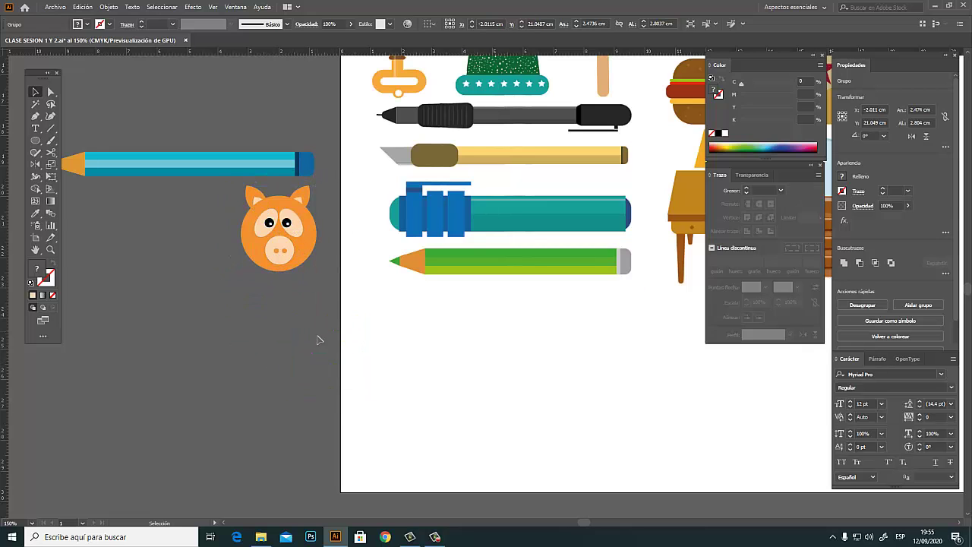
# Draw an upright ellipse about 0.39 × 0.81 cm beside the owl and fill it with light blue (C 68.63, M 0, Y 9.02, K 0)
pyautogui.keyDown('ctrl'); pyautogui.keyDown('alt'); pyautogui.click(611, 329); pyautogui.keyUp('alt'); pyautogui.keyUp('ctrl')
pyautogui.keyDown('ctrl'); pyautogui.keyDown('alt'); pyautogui.click(570, 314); pyautogui.keyUp('alt'); pyautogui.keyUp('ctrl')
pyautogui.moveTo(528, 255); pyautogui.dragTo(496, 356)
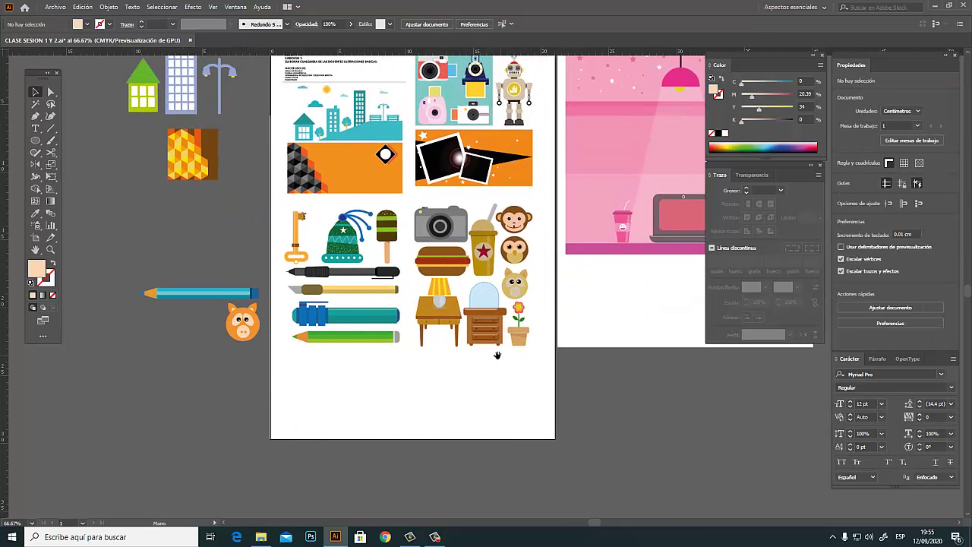
pyautogui.click(499, 264)
pyautogui.click(501, 274)
pyautogui.click(516, 282)
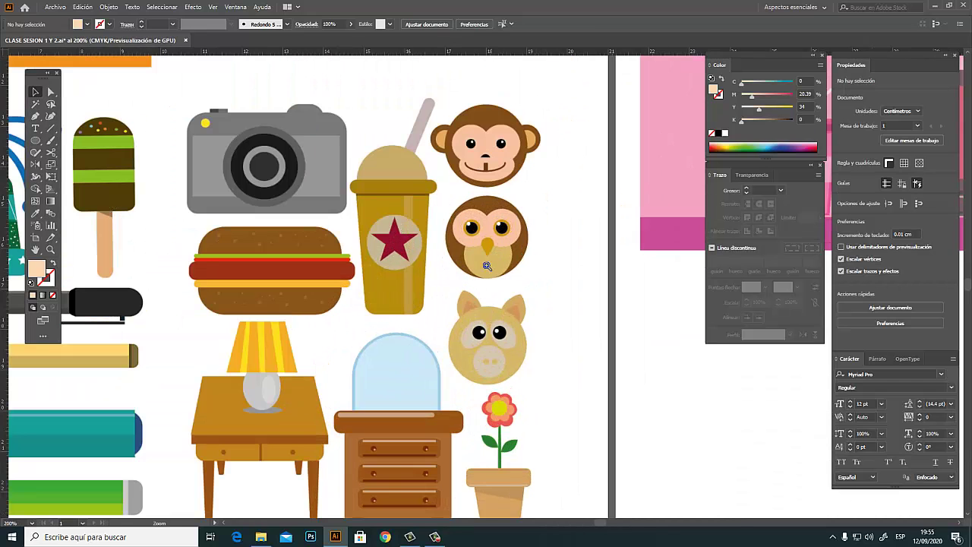
pyautogui.click(487, 265)
pyautogui.click(536, 264)
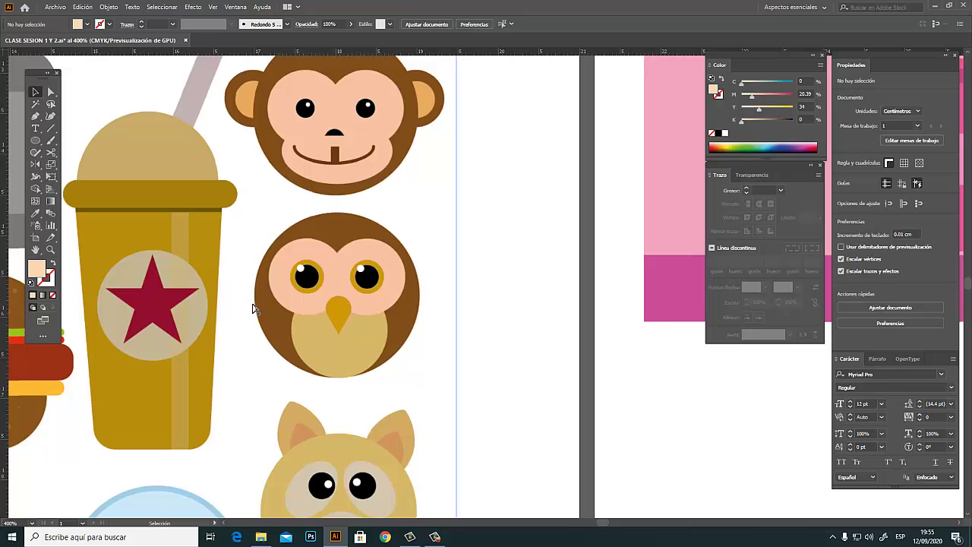
pyautogui.click(35, 141)
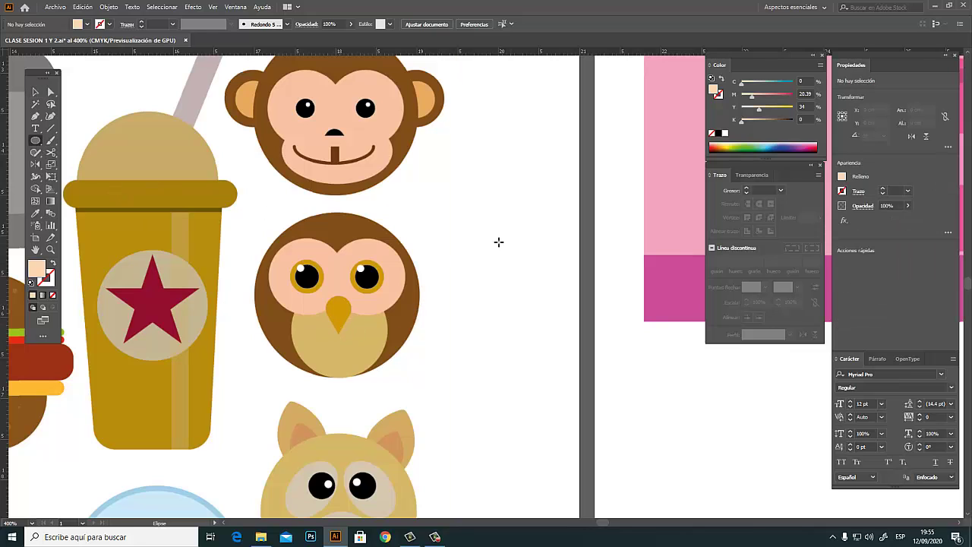
pyautogui.moveTo(498, 241); pyautogui.dragTo(532, 307)
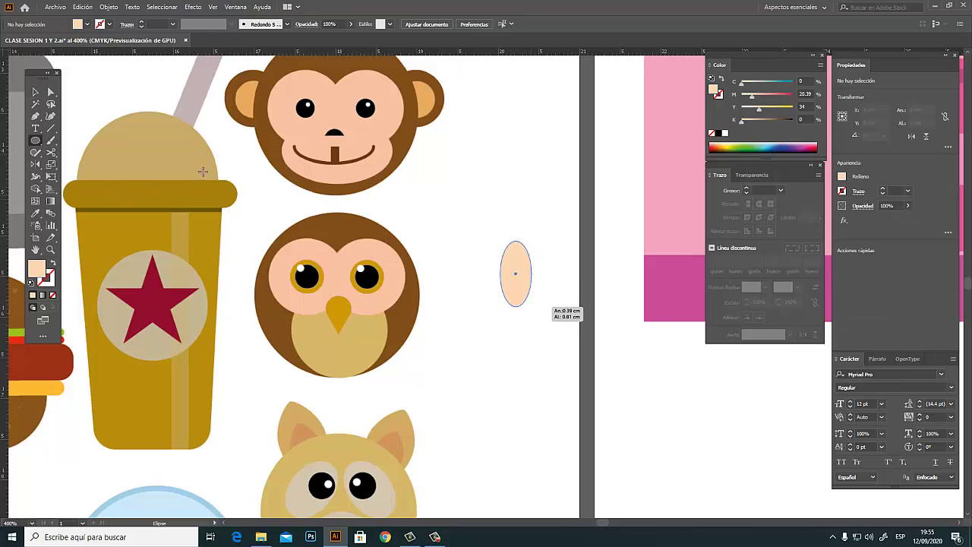
pyautogui.press('a')
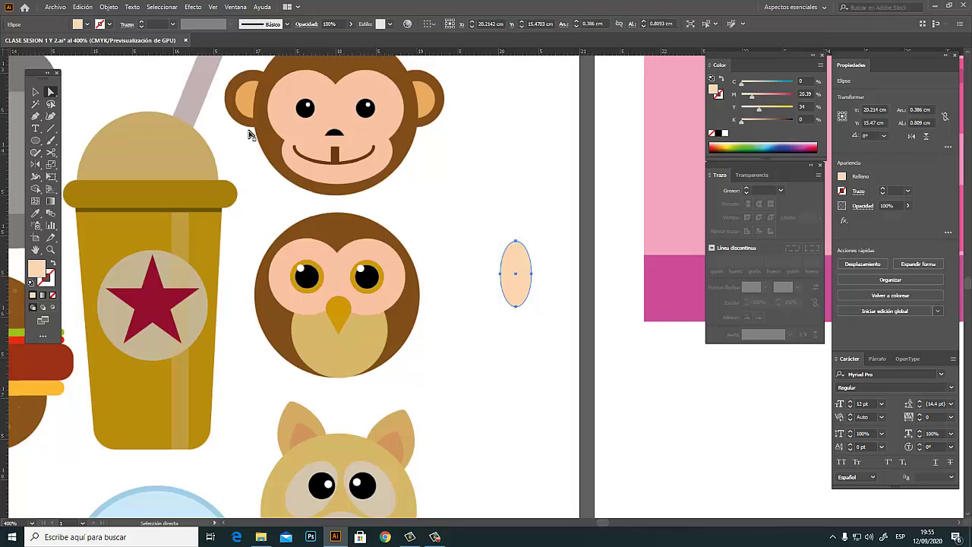
pyautogui.click(769, 144)
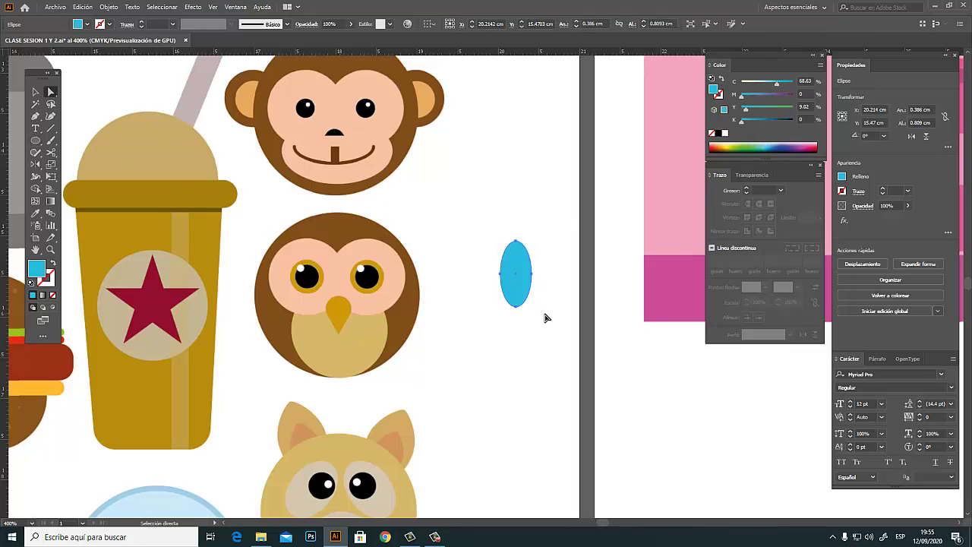
# Sharpen the blue ellipse's bottom anchor into a point as a beak trial, and delete the shape
pyautogui.click(518, 307)
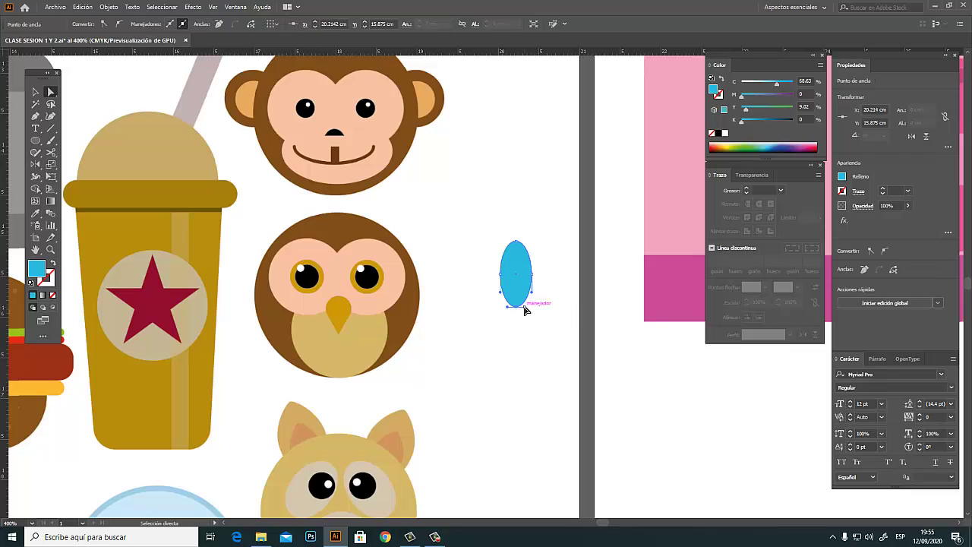
pyautogui.moveTo(525, 310); pyautogui.dragTo(516, 307)
pyautogui.click(538, 318)
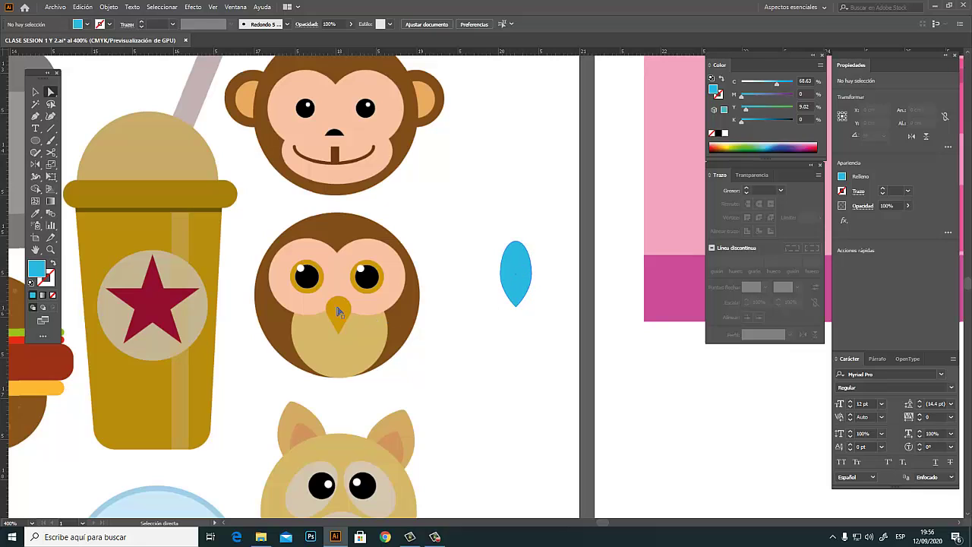
pyautogui.click(529, 267)
pyautogui.press('Delete')
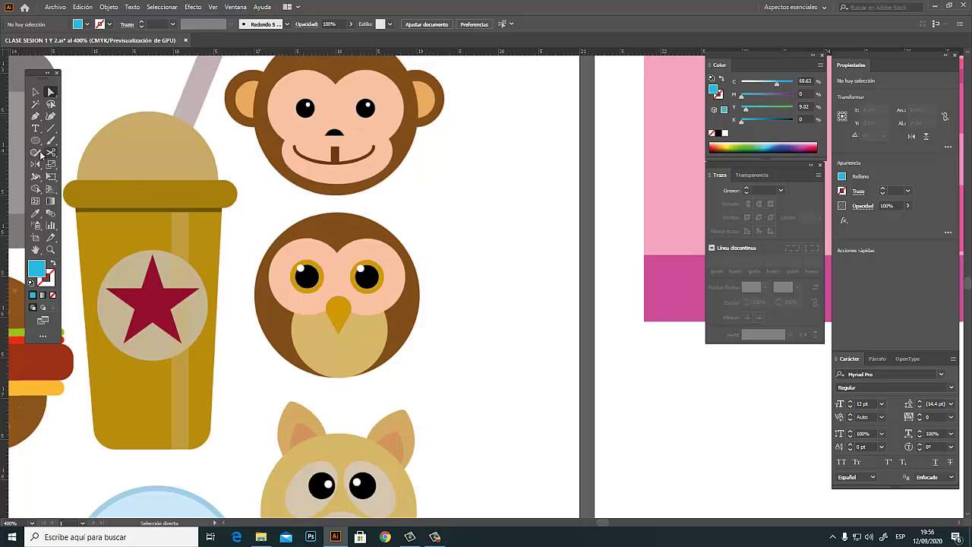
# Draw a light blue circle about 0.46 cm wide beside the owl and make its bottom anchor pointed
pyautogui.press('l')
pyautogui.moveTo(494, 260); pyautogui.dragTo(531, 297)
pyautogui.press('a')
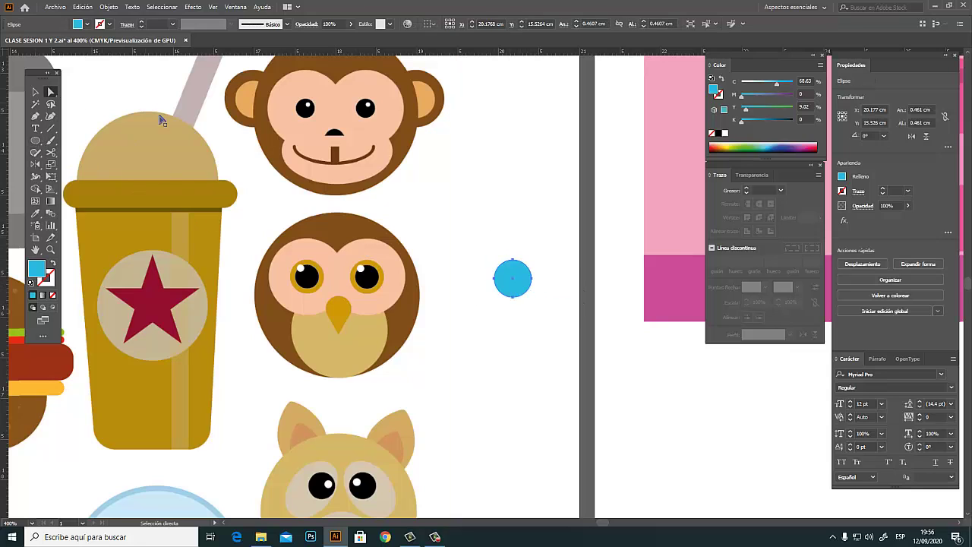
pyautogui.click(513, 298)
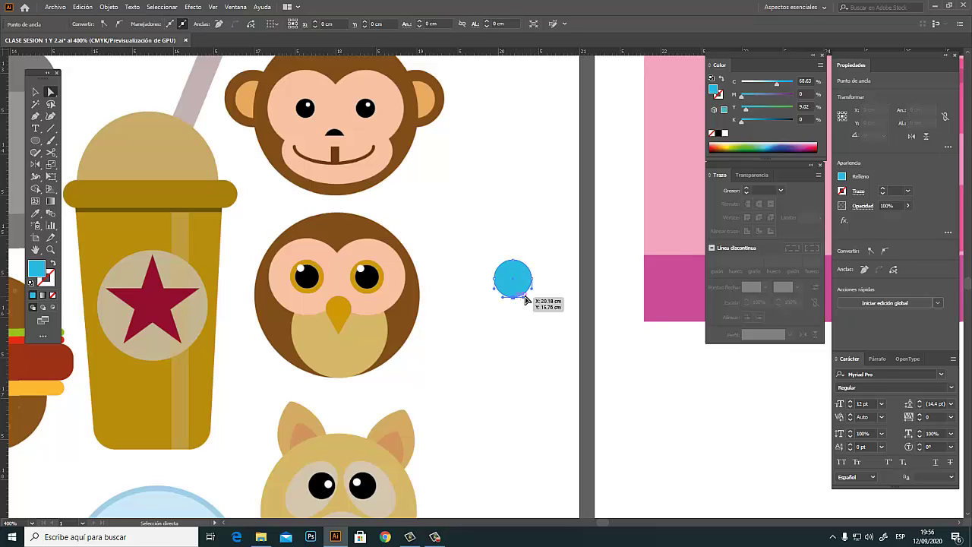
pyautogui.moveTo(522, 297); pyautogui.dragTo(510, 303)
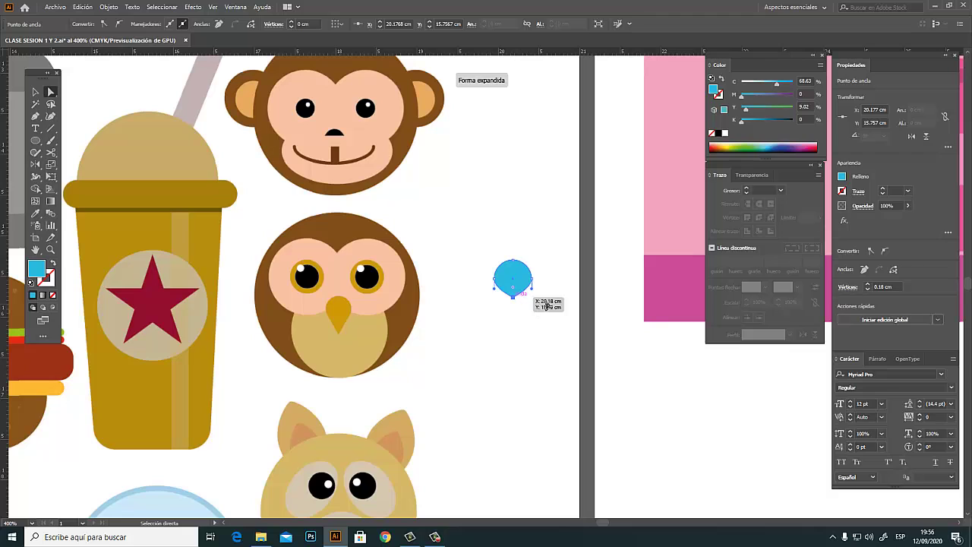
# Stretch the pointed circle upward to about 0.59 cm tall and move it slightly closer to the owl
pyautogui.press('v')
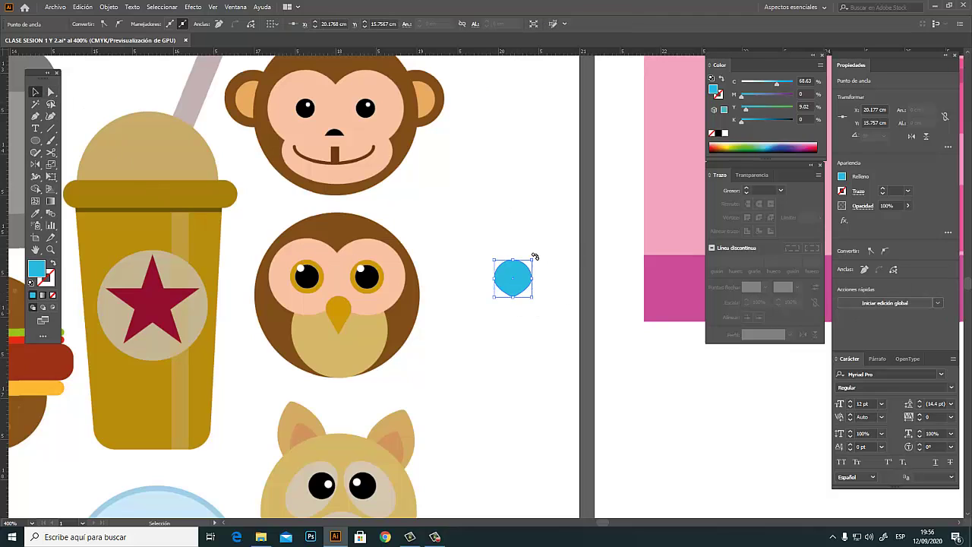
pyautogui.moveTo(514, 258); pyautogui.dragTo(514, 249)
pyautogui.click(565, 248)
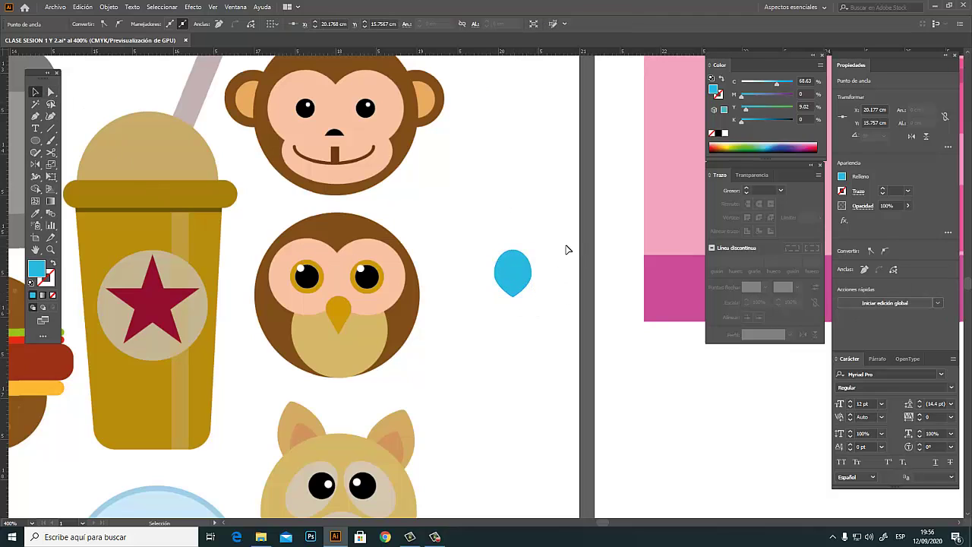
pyautogui.moveTo(520, 285); pyautogui.dragTo(492, 277)
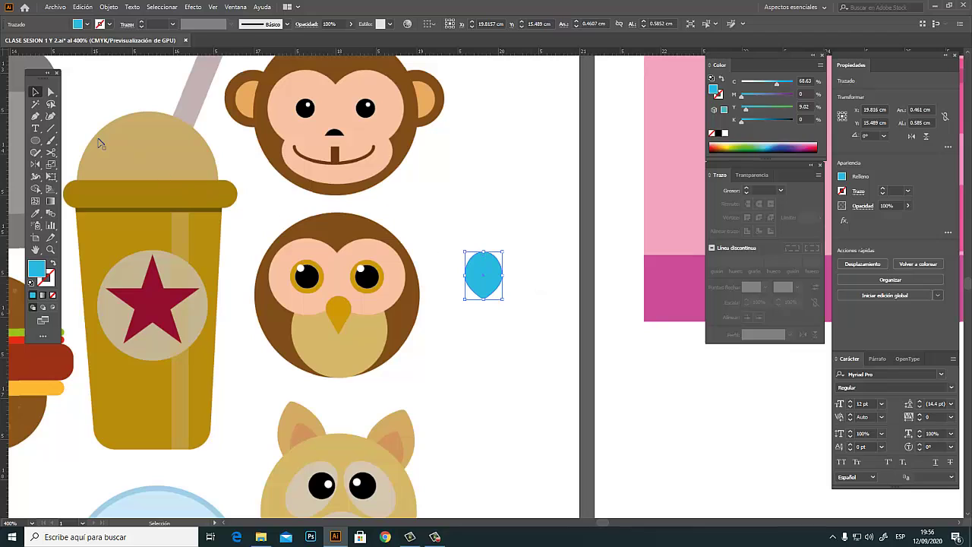
# Pull the blue shape's bottom tip downward into a longer beak form, and delete the shape
pyautogui.click(51, 92)
pyautogui.click(484, 319)
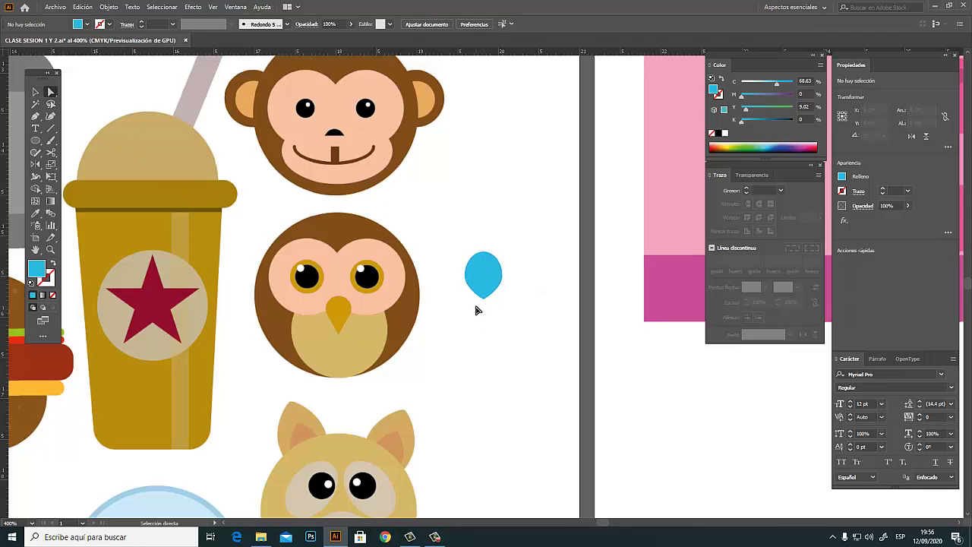
pyautogui.moveTo(485, 297); pyautogui.dragTo(495, 316)
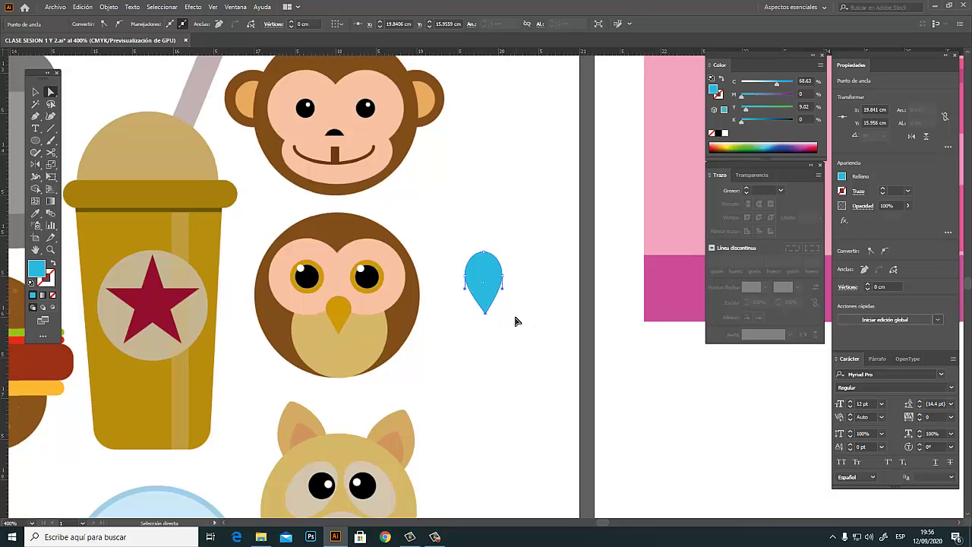
pyautogui.click(524, 316)
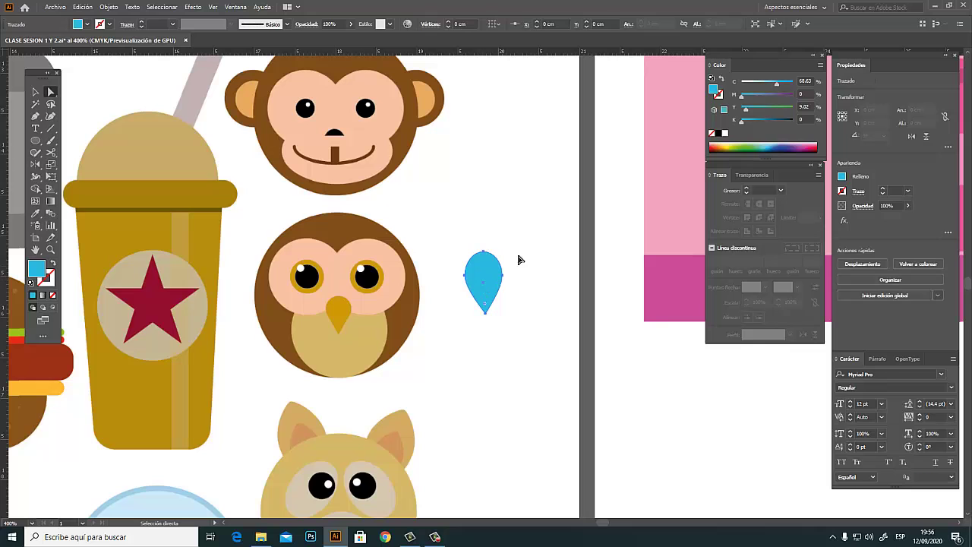
pyautogui.moveTo(527, 229); pyautogui.dragTo(475, 334)
pyautogui.press('Delete')
pyautogui.press('Delete')
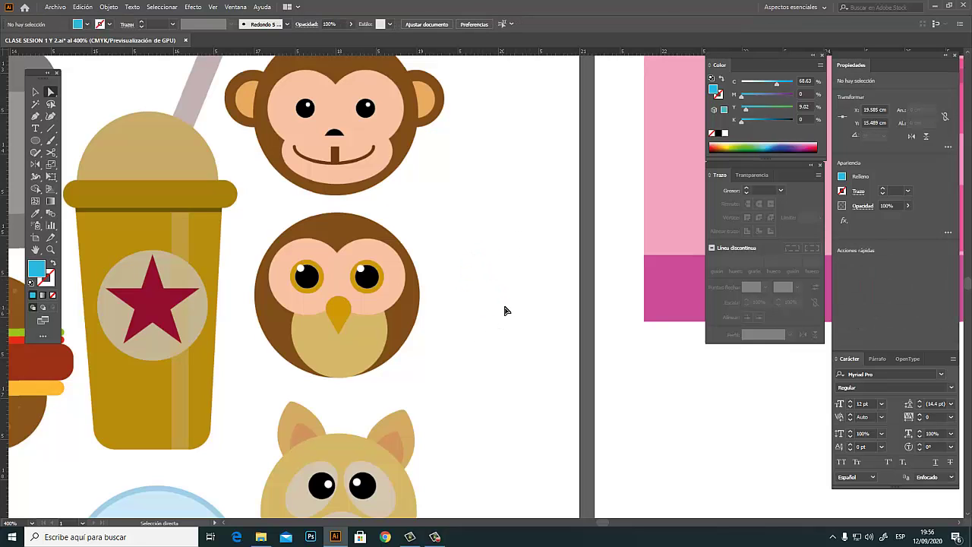
# Draw an upright light blue rectangle about 2.31 × 4.30 cm beside the animal heads as the base of a cup
pyautogui.moveTo(327, 245); pyautogui.dragTo(401, 330)
pyautogui.keyDown('ctrl'); pyautogui.keyDown('alt'); pyautogui.click(296, 315); pyautogui.keyUp('alt'); pyautogui.keyUp('ctrl')
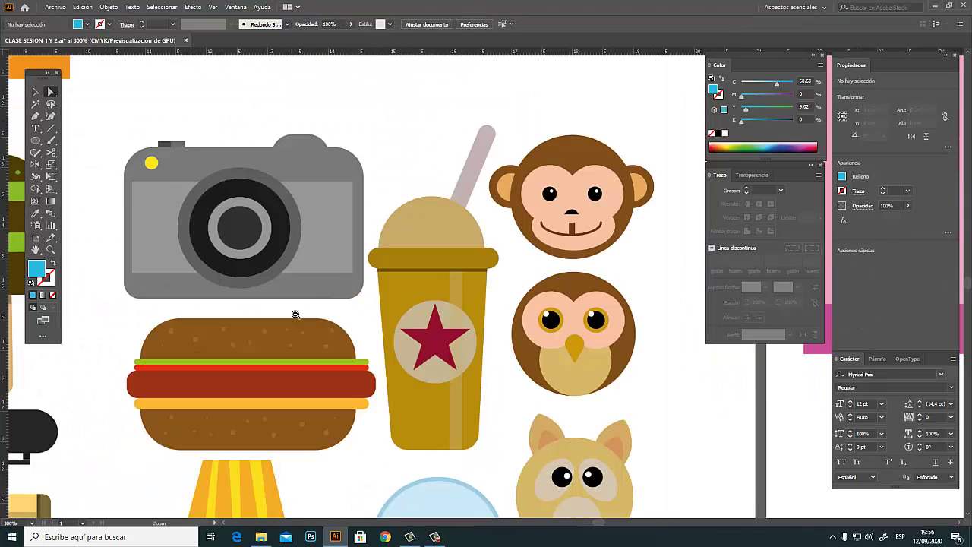
pyautogui.moveTo(473, 284); pyautogui.dragTo(319, 325)
pyautogui.hscroll(2, 376, 315)
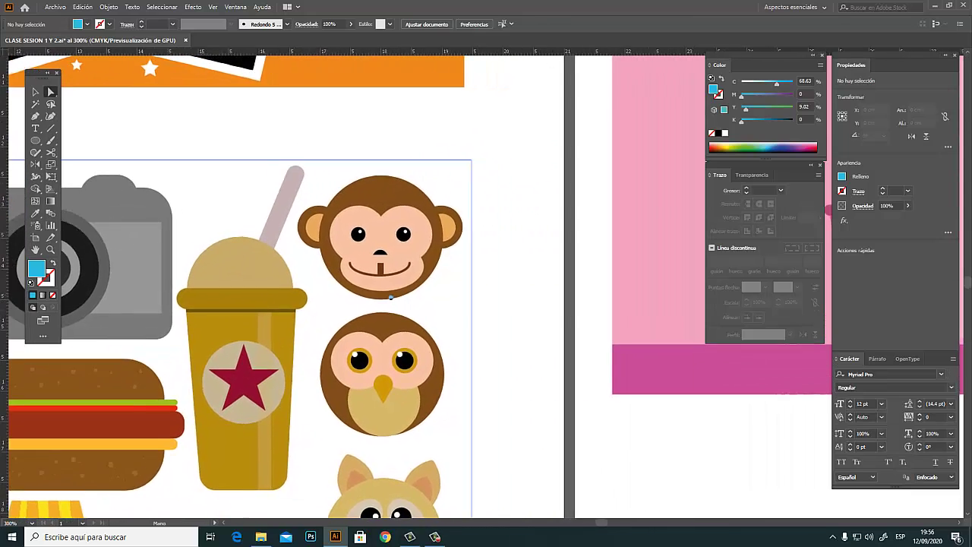
pyautogui.click(35, 141)
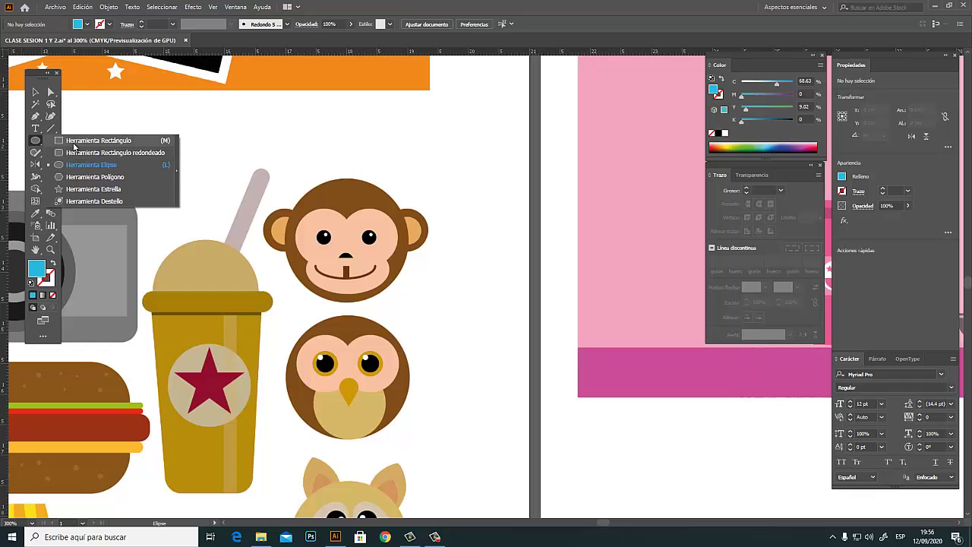
pyautogui.click(90, 142)
pyautogui.hscroll(2, 462, 306)
pyautogui.scroll(-2, 413, 254)
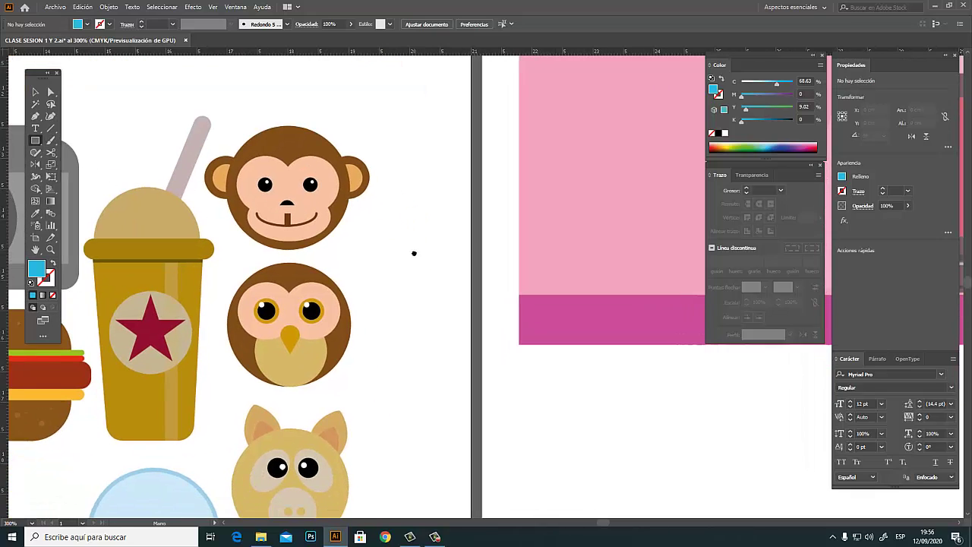
pyautogui.moveTo(410, 207); pyautogui.dragTo(552, 467)
pyautogui.moveTo(600, 396)
pyautogui.mouseDown()
pyautogui.moveTo(625, 388)
pyautogui.moveTo(616, 387)
pyautogui.mouseUp()
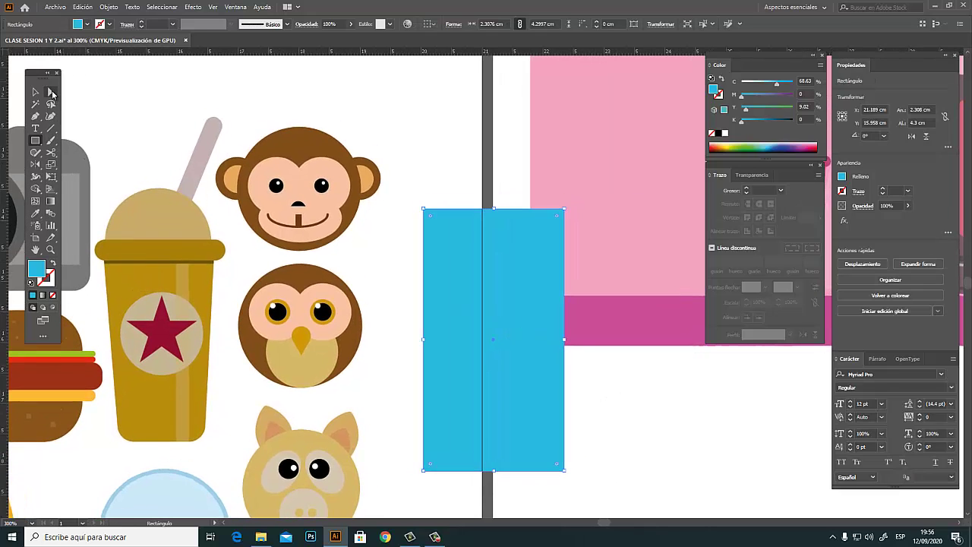
# Move both bottom corners of the blue rectangle inward so it tapers downward like the cup's body
pyautogui.click(51, 92)
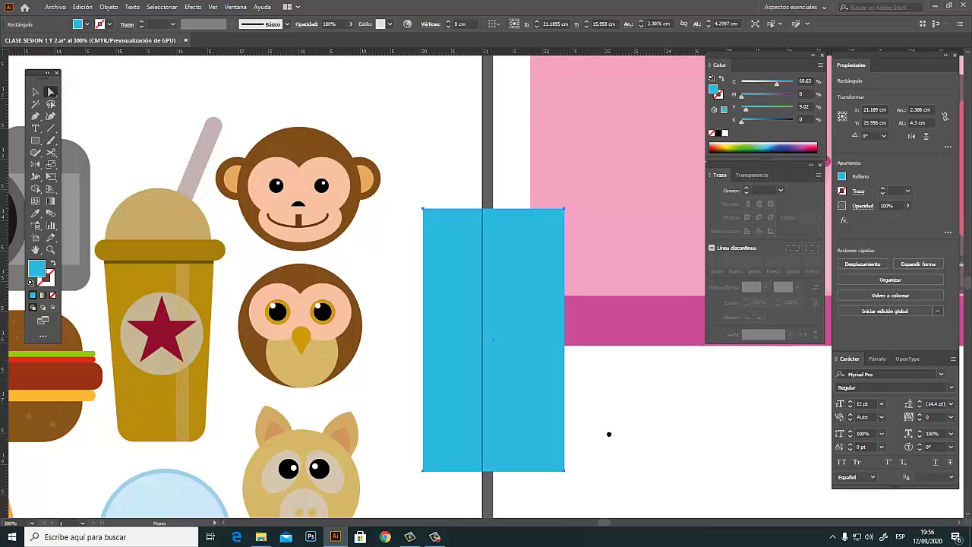
pyautogui.moveTo(609, 433); pyautogui.dragTo(593, 357)
pyautogui.click(405, 404)
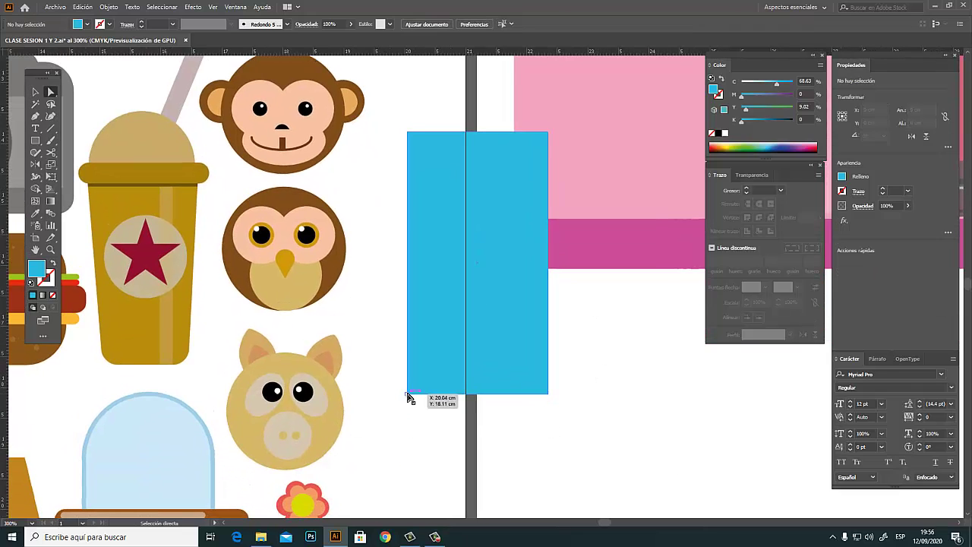
pyautogui.moveTo(408, 396); pyautogui.dragTo(423, 393)
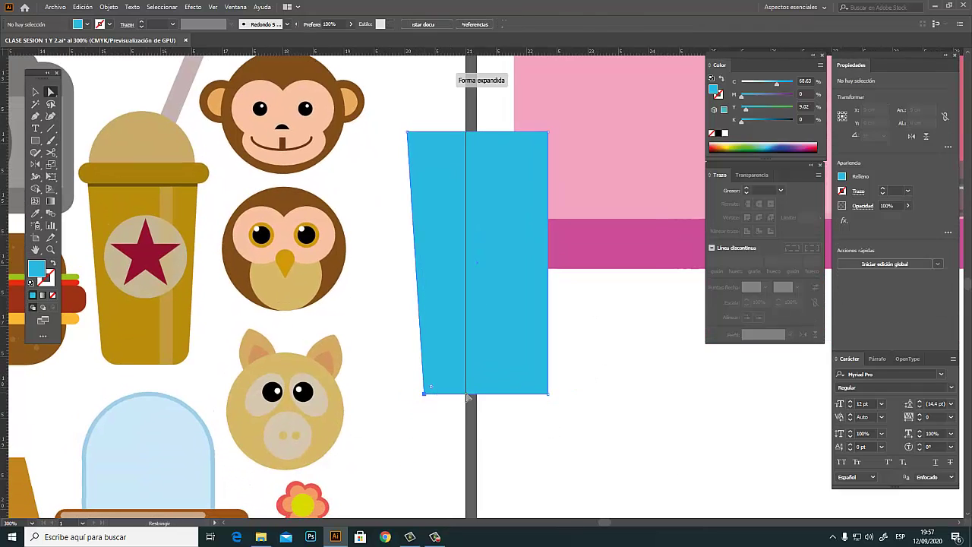
pyautogui.moveTo(549, 391); pyautogui.dragTo(535, 400)
pyautogui.click(569, 382)
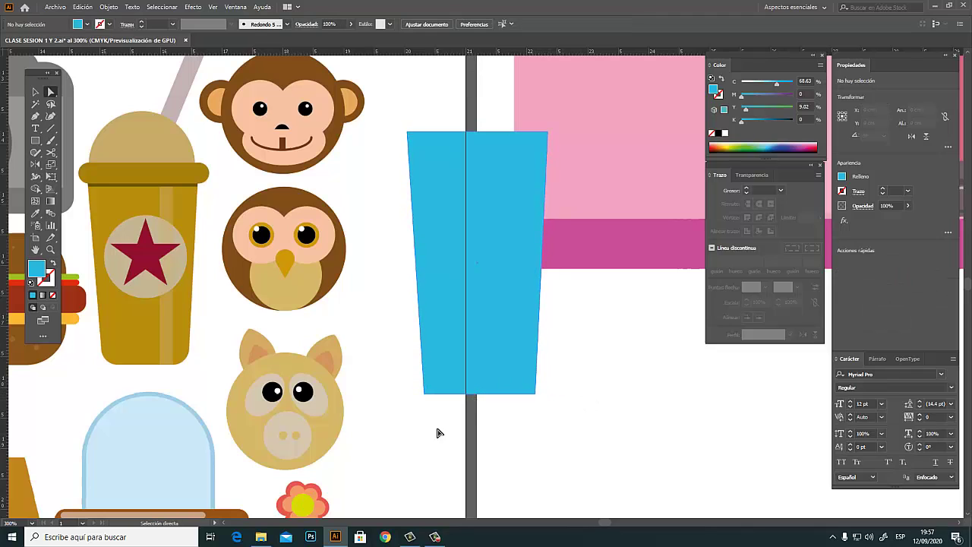
# Round both bottom corners of the blue cup body to a radius of about 0.42 cm
pyautogui.moveTo(410, 413); pyautogui.dragTo(517, 381)
pyautogui.moveTo(551, 372); pyautogui.dragTo(509, 369)
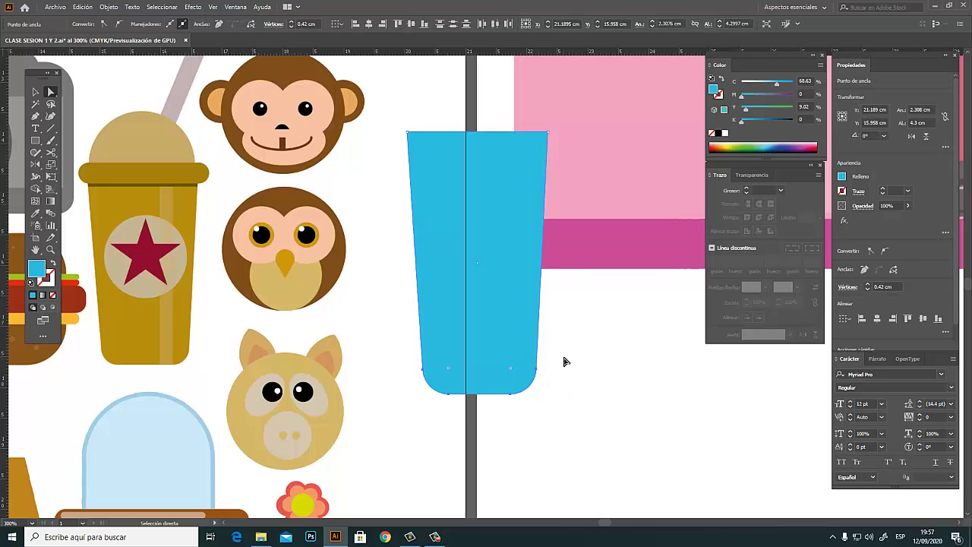
pyautogui.click(568, 369)
# Draw a lid rectangle about 2.80 × 0.43 cm across the cup's top and darken its fill to 24% black
pyautogui.scroll(3, 579, 388)
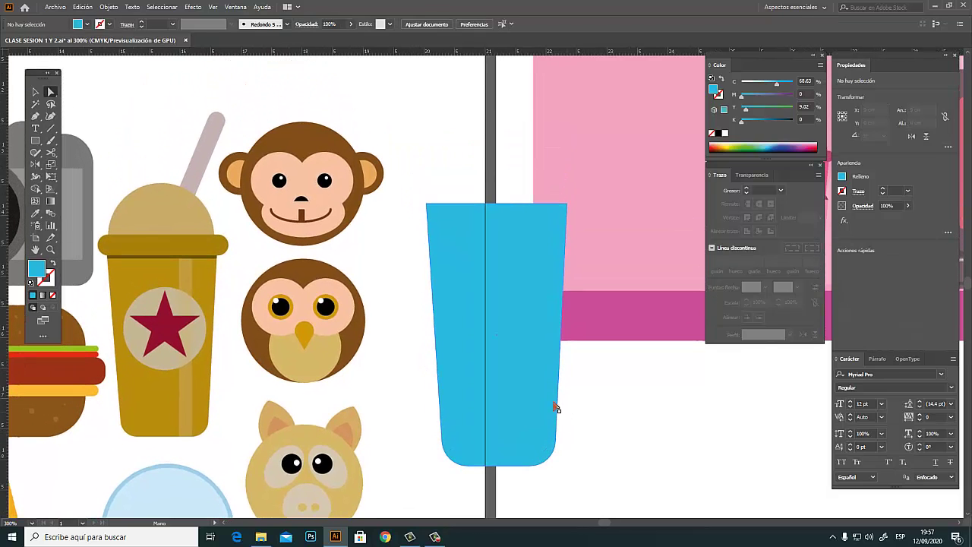
pyautogui.press('m')
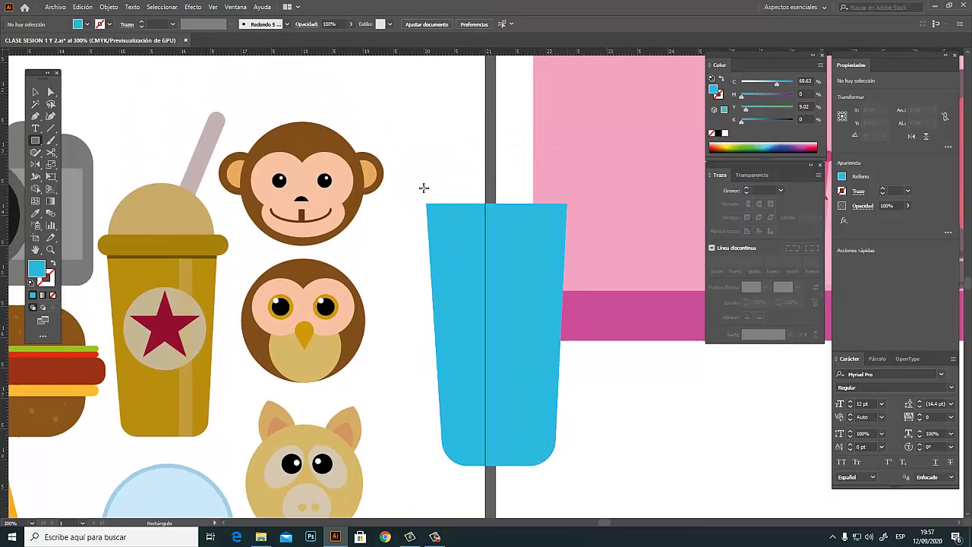
pyautogui.moveTo(411, 177); pyautogui.dragTo(582, 203)
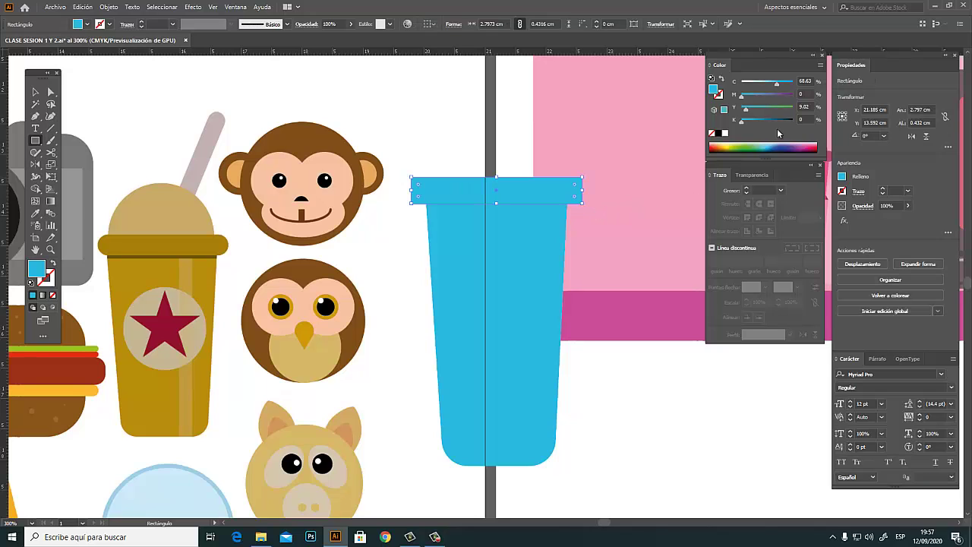
pyautogui.moveTo(757, 120); pyautogui.dragTo(754, 120)
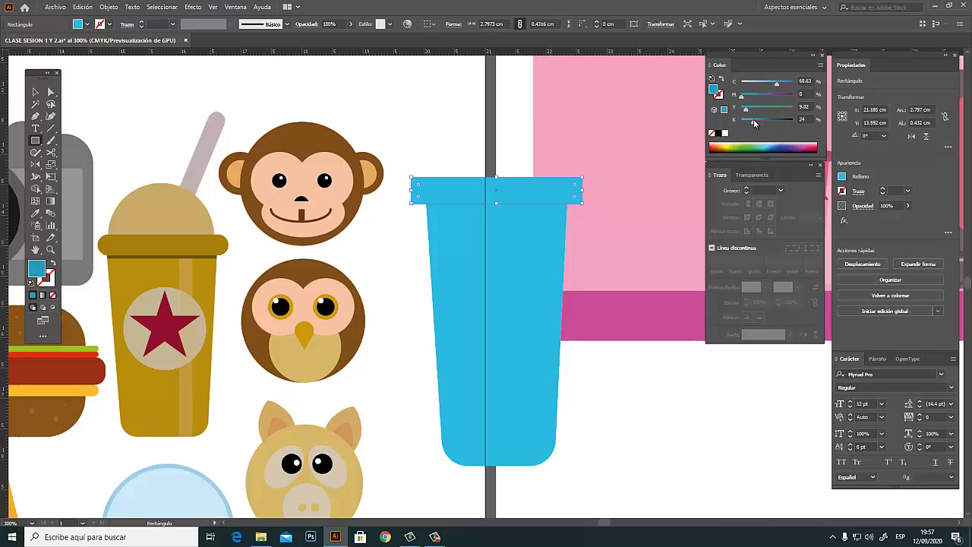
# Round the lid rectangle's corners fully, to about 0.22 cm, so both ends become semicircular
pyautogui.click(50, 92)
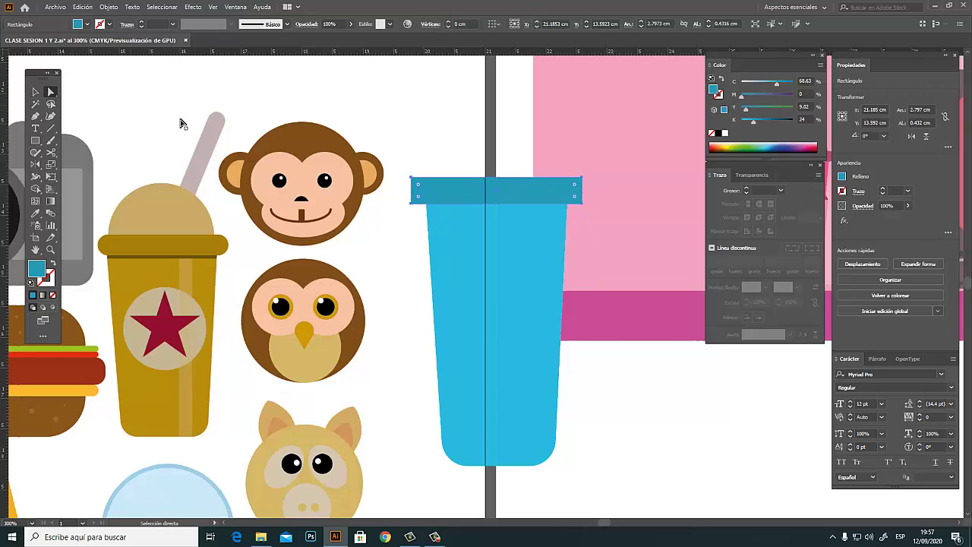
pyautogui.click(605, 349)
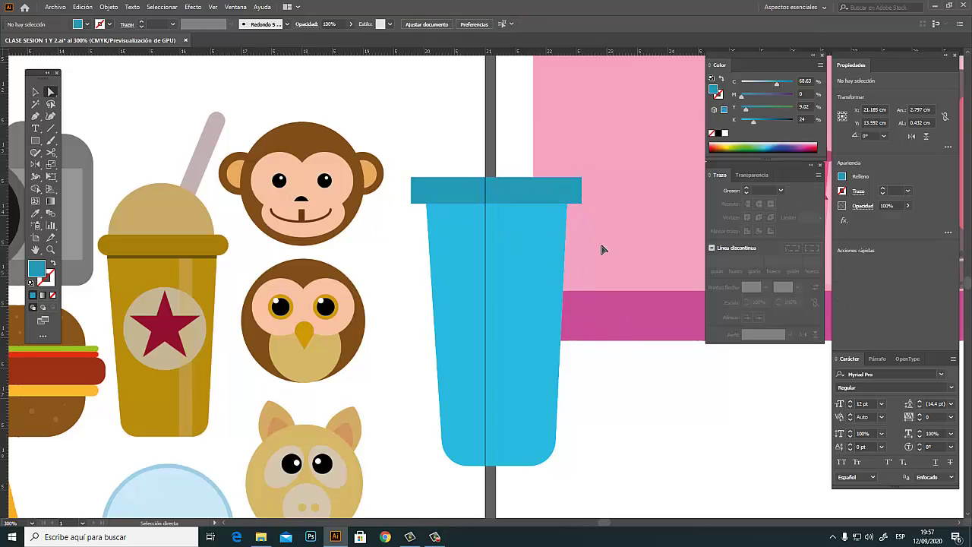
pyautogui.click(534, 190)
pyautogui.moveTo(423, 190); pyautogui.dragTo(432, 195)
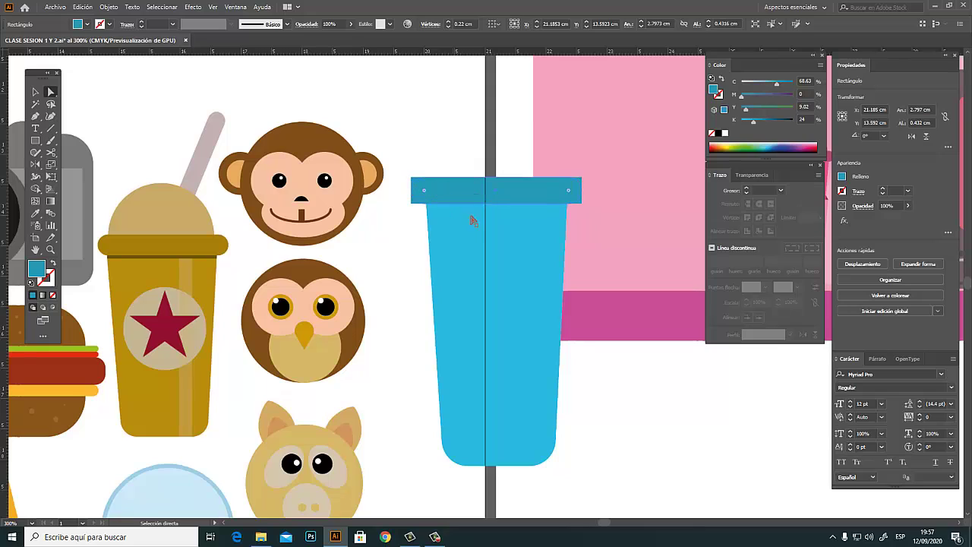
pyautogui.click(659, 405)
# Draw a thin shadow strip about 2.30 × 0.06 cm directly under the lid and darken its fill to 73% black
pyautogui.press('m')
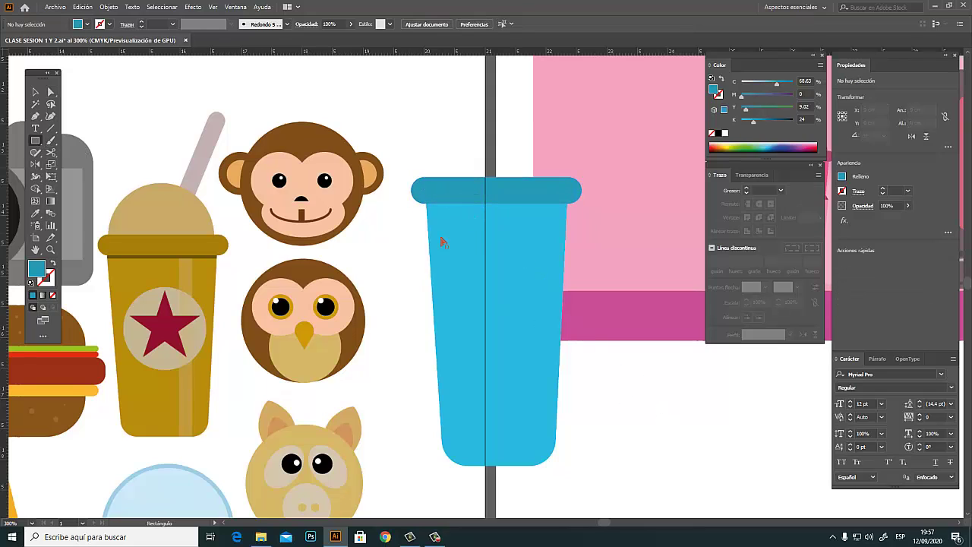
pyautogui.click(502, 227)
pyautogui.click(438, 328)
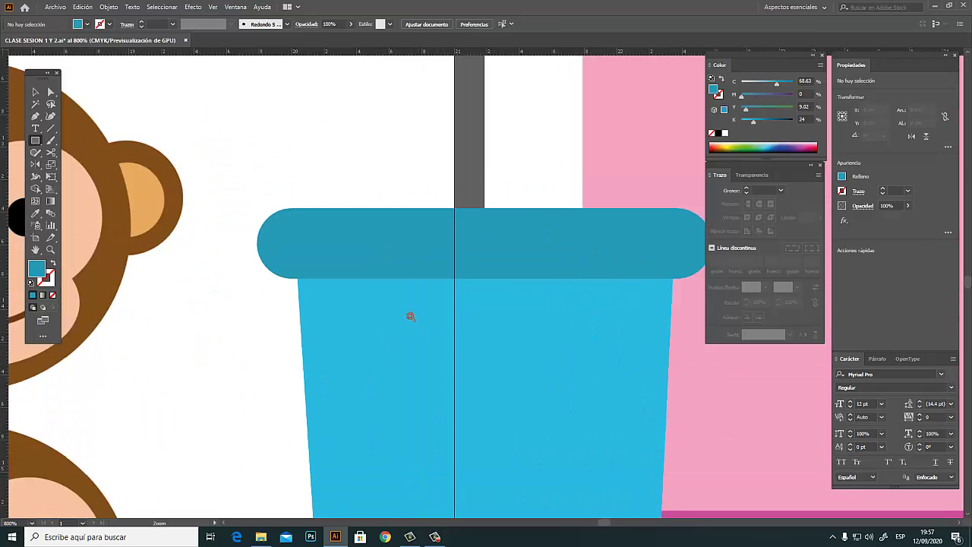
pyautogui.click(410, 317)
pyautogui.moveTo(358, 241); pyautogui.dragTo(197, 237)
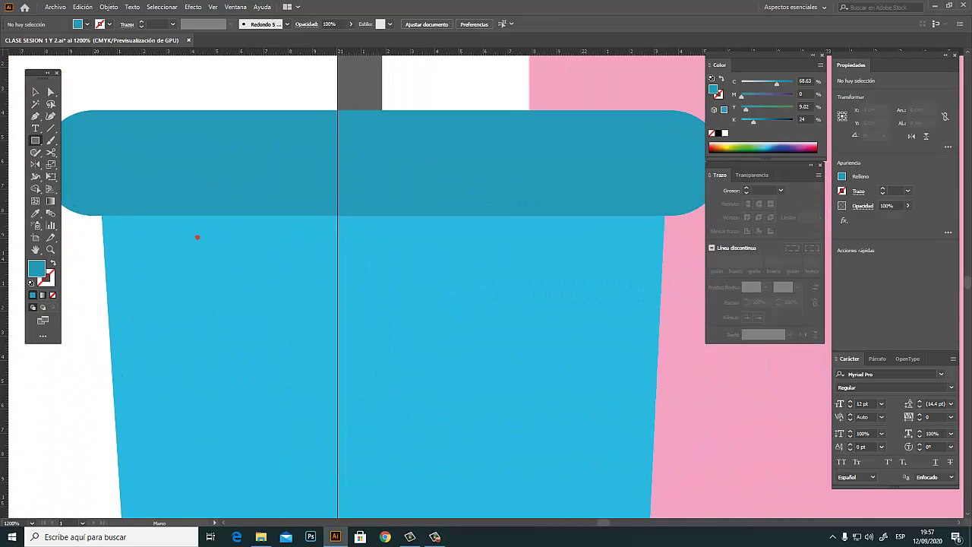
pyautogui.moveTo(101, 217); pyautogui.dragTo(664, 229)
pyautogui.moveTo(771, 121); pyautogui.dragTo(778, 120)
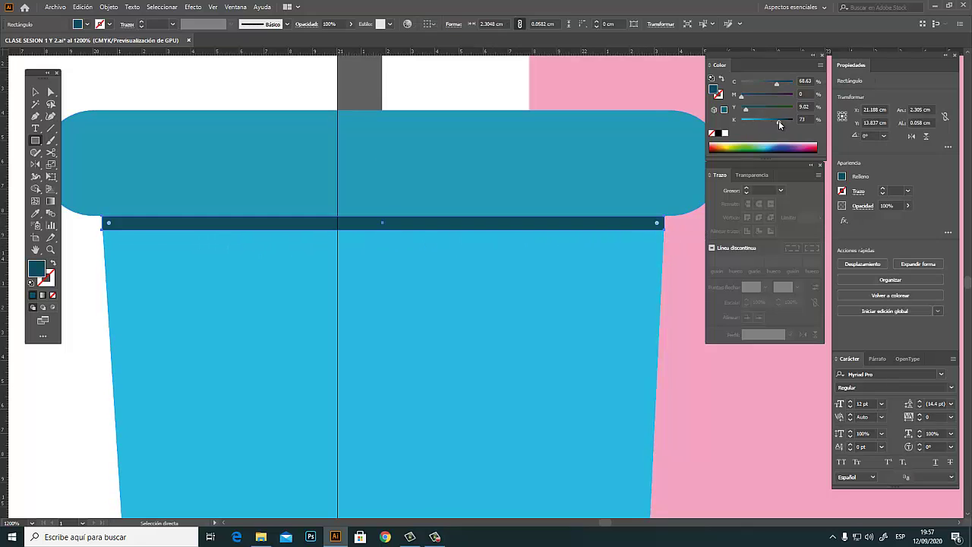
# Adjust the corners at both ends of the dark strip so they follow the cup's tapered sides
pyautogui.click(54, 91)
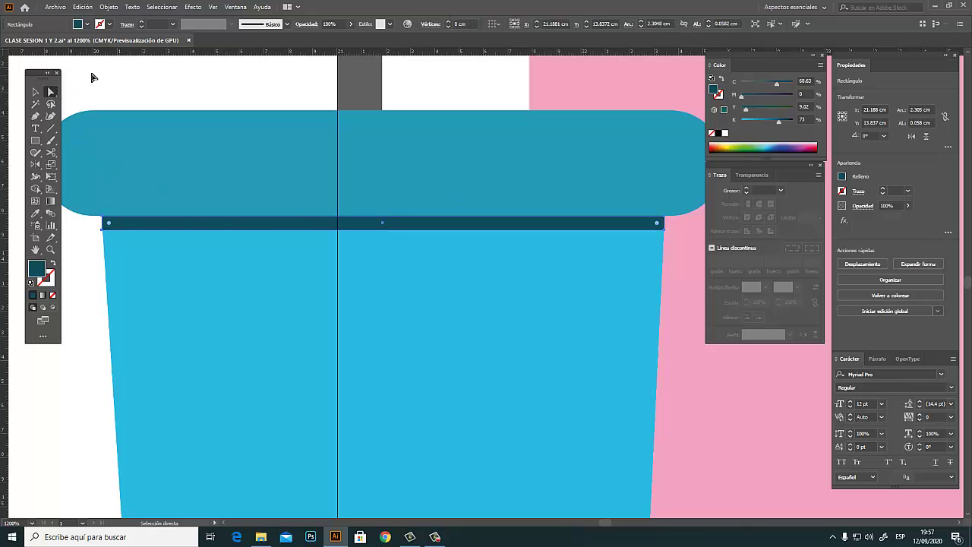
pyautogui.hotkey('ctrl', 'space')
pyautogui.moveTo(85, 213); pyautogui.dragTo(411, 303)
pyautogui.click(242, 416)
pyautogui.moveTo(265, 415); pyautogui.dragTo(271, 415)
pyautogui.press('space')
pyautogui.moveTo(684, 397); pyautogui.dragTo(205, 413)
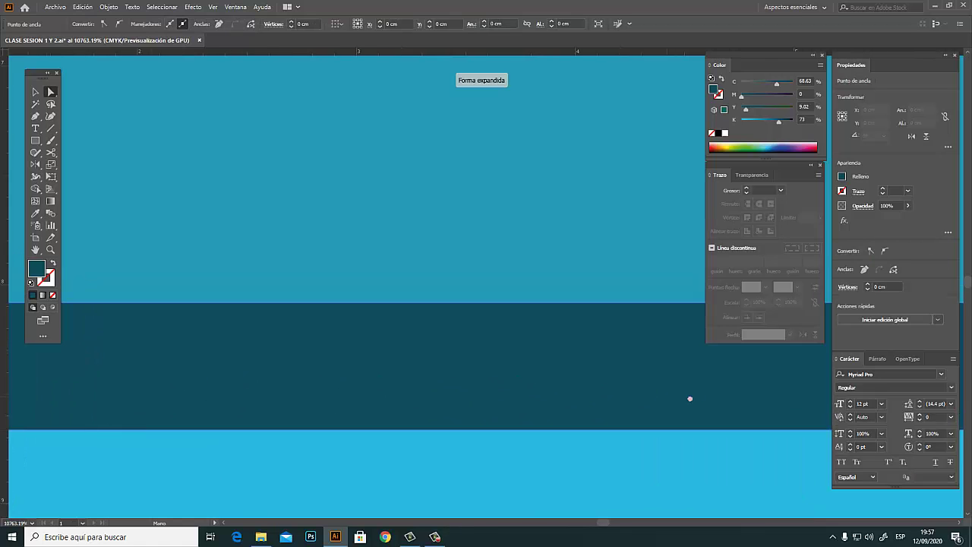
pyautogui.moveTo(689, 399); pyautogui.dragTo(216, 331)
pyautogui.moveTo(675, 354); pyautogui.dragTo(272, 380)
pyautogui.moveTo(612, 350); pyautogui.dragTo(190, 371)
pyautogui.moveTo(651, 385); pyautogui.dragTo(427, 354)
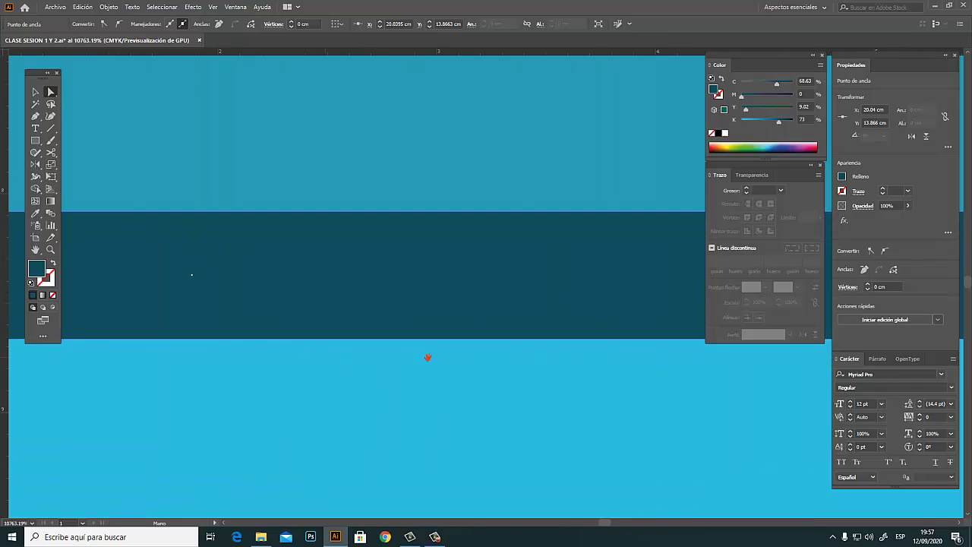
pyautogui.moveTo(290, 378); pyautogui.dragTo(220, 393)
pyautogui.moveTo(664, 377); pyautogui.dragTo(417, 299)
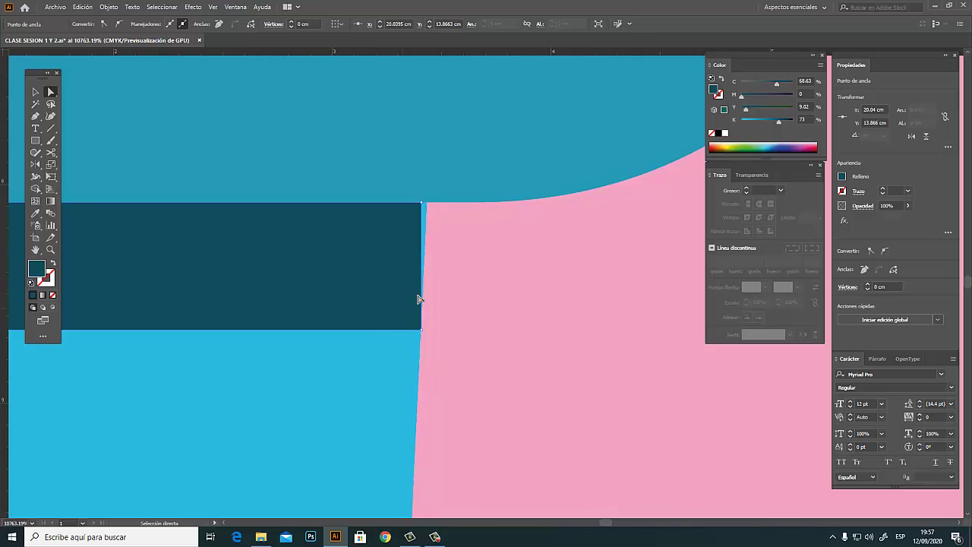
pyautogui.moveTo(431, 205); pyautogui.dragTo(428, 204)
pyautogui.click(483, 254)
# Draw a narrow vertical rectangle about 0.22 × 4.19 cm down the right part of the cup body as a highlight
pyautogui.keyDown('ctrl'); pyautogui.keyDown('alt'); pyautogui.click(427, 304); pyautogui.keyUp('alt'); pyautogui.keyUp('ctrl')
pyautogui.keyDown('ctrl'); pyautogui.keyDown('alt'); pyautogui.click(414, 303); pyautogui.keyUp('alt'); pyautogui.keyUp('ctrl')
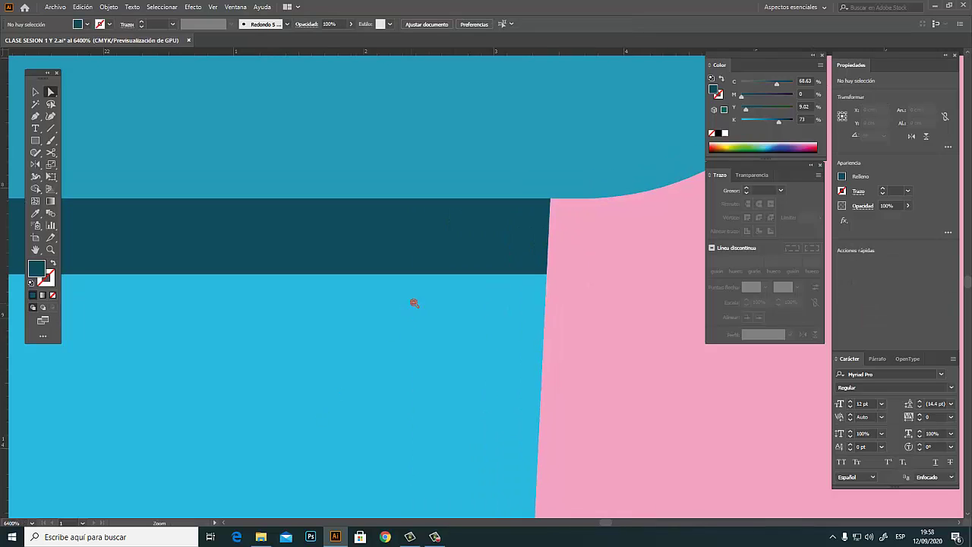
pyautogui.keyDown('ctrl'); pyautogui.keyDown('alt'); pyautogui.click(414, 303); pyautogui.keyUp('alt'); pyautogui.keyUp('ctrl')
pyautogui.keyDown('ctrl'); pyautogui.keyDown('alt'); pyautogui.click(433, 292); pyautogui.keyUp('alt'); pyautogui.keyUp('ctrl')
pyautogui.keyDown('ctrl'); pyautogui.keyDown('alt'); pyautogui.click(446, 284); pyautogui.keyUp('alt'); pyautogui.keyUp('ctrl')
pyautogui.keyDown('ctrl'); pyautogui.keyDown('alt'); pyautogui.click(446, 284); pyautogui.keyUp('alt'); pyautogui.keyUp('ctrl')
pyautogui.keyDown('ctrl'); pyautogui.keyDown('alt'); pyautogui.click(453, 281); pyautogui.keyUp('alt'); pyautogui.keyUp('ctrl')
pyautogui.keyDown('ctrl'); pyautogui.keyDown('alt'); pyautogui.click(453, 283); pyautogui.keyUp('alt'); pyautogui.keyUp('ctrl')
pyautogui.keyDown('ctrl'); pyautogui.keyDown('alt'); pyautogui.click(453, 288); pyautogui.keyUp('alt'); pyautogui.keyUp('ctrl')
pyautogui.keyDown('ctrl'); pyautogui.keyDown('alt'); pyautogui.click(448, 296); pyautogui.keyUp('alt'); pyautogui.keyUp('ctrl')
pyautogui.moveTo(418, 308); pyautogui.dragTo(487, 284)
pyautogui.keyDown('ctrl'); pyautogui.keyDown('alt'); pyautogui.click(501, 291); pyautogui.keyUp('alt'); pyautogui.keyUp('ctrl')
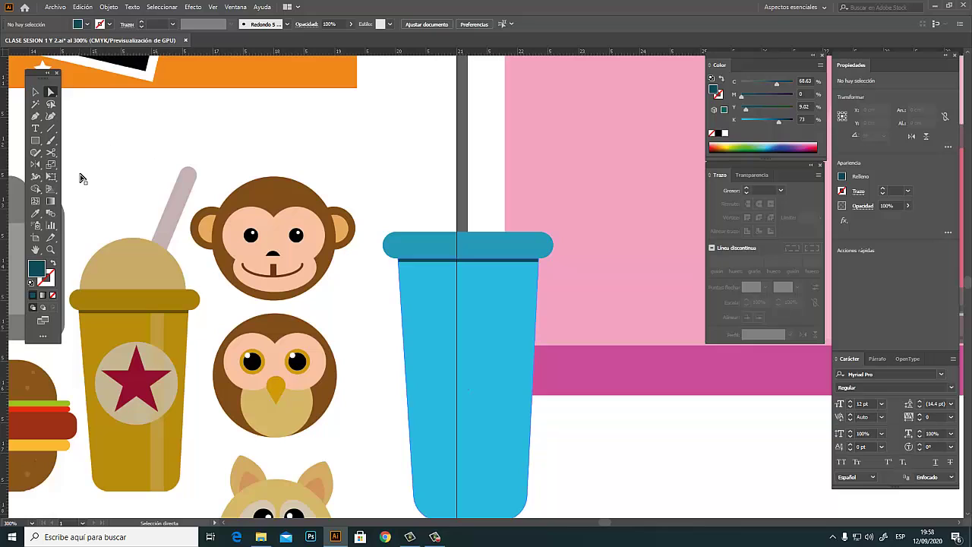
pyautogui.click(35, 140)
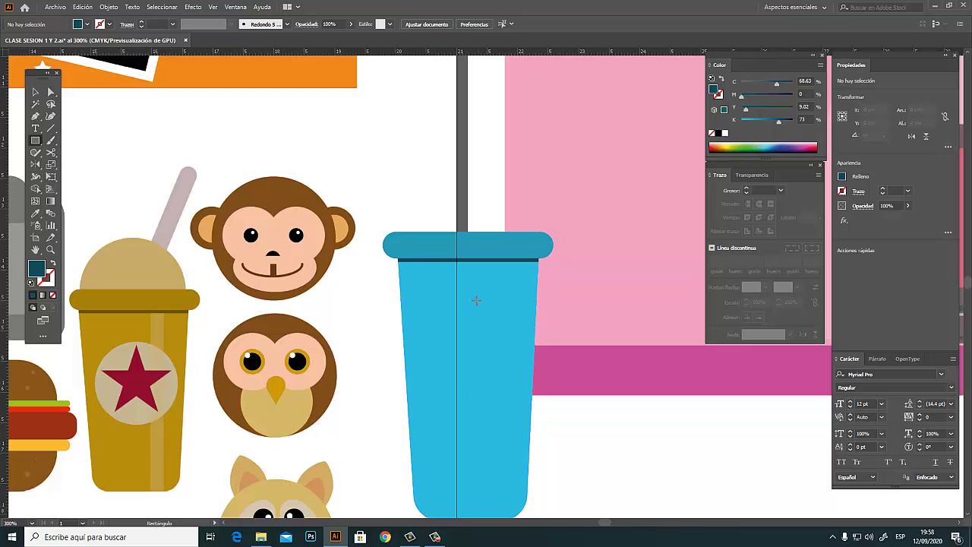
pyautogui.moveTo(494, 261); pyautogui.dragTo(541, 431)
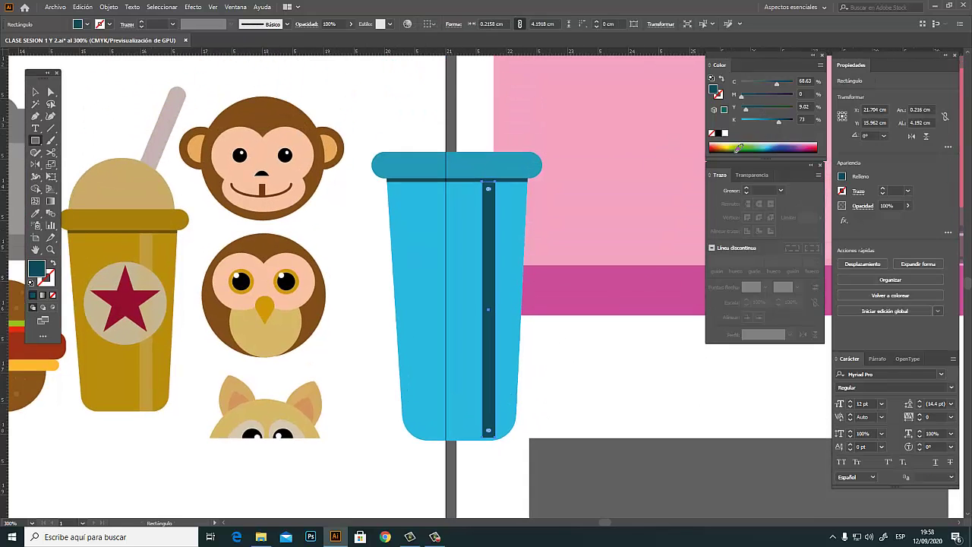
# Recolour the vertical highlight stripe light blue with 52% cyan and no magenta, yellow or black
pyautogui.press('ctrl')
pyautogui.click(771, 143)
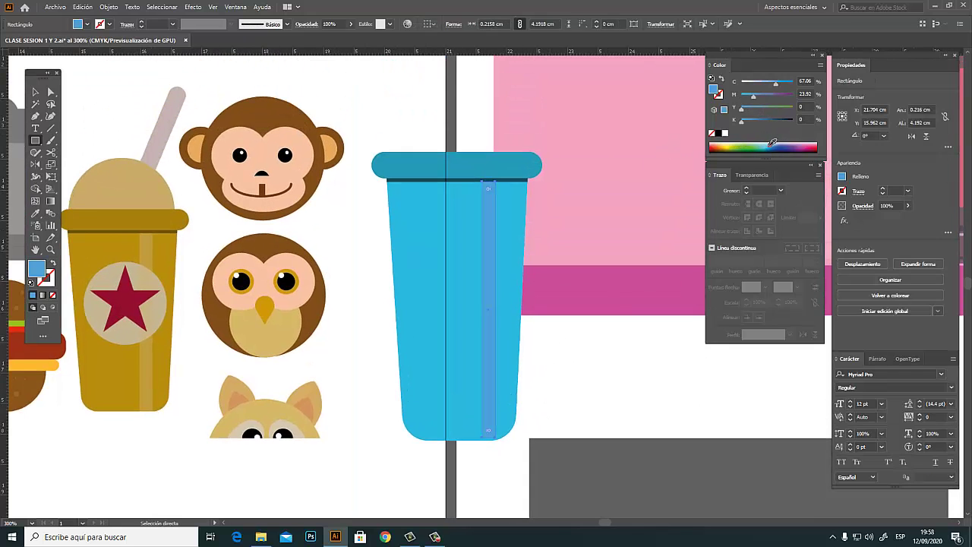
pyautogui.moveTo(752, 97); pyautogui.dragTo(741, 97)
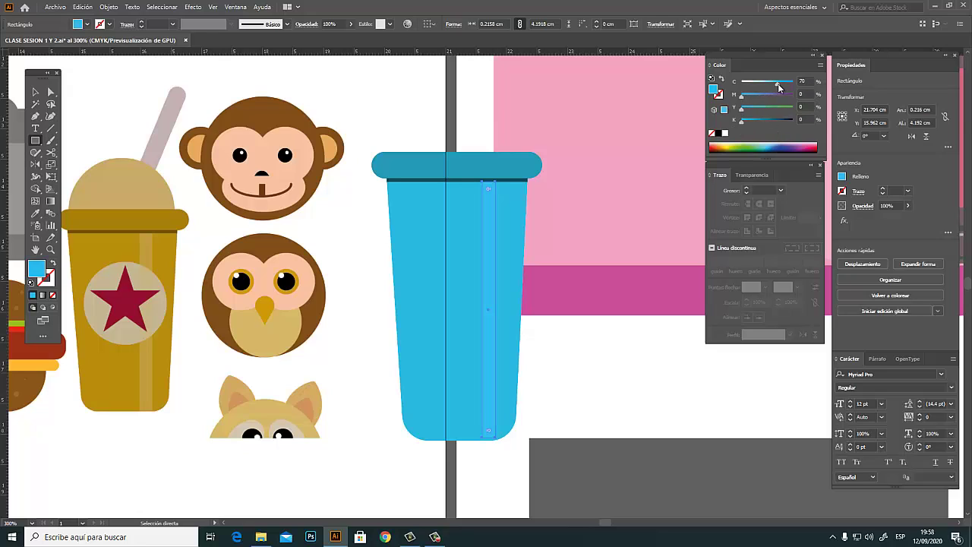
pyautogui.moveTo(778, 87); pyautogui.dragTo(766, 92)
pyautogui.keyDown('ctrl'); pyautogui.click(688, 479); pyautogui.keyUp('ctrl')
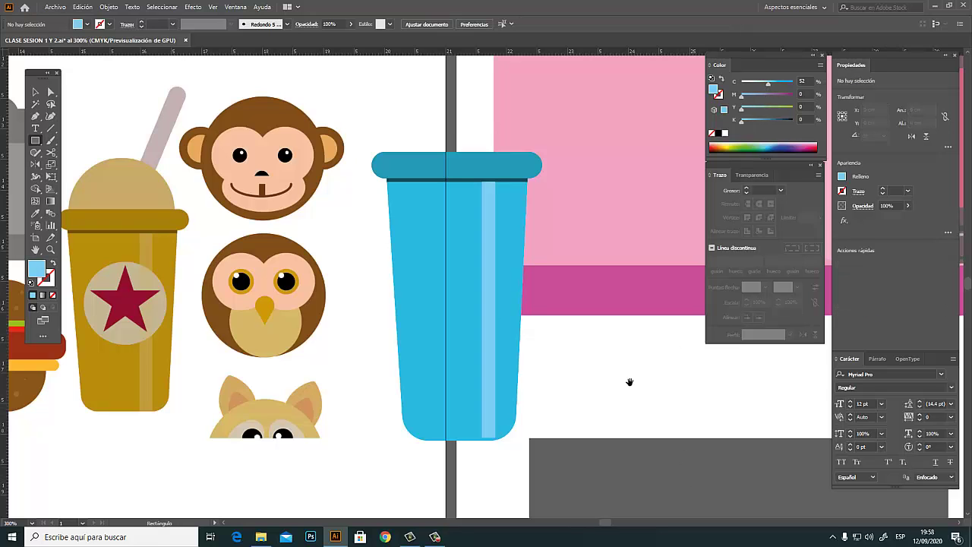
# Draw a light blue circle about 2.36 cm across centred on the lid and send it to the back as the dome
pyautogui.moveTo(564, 327); pyautogui.dragTo(583, 450)
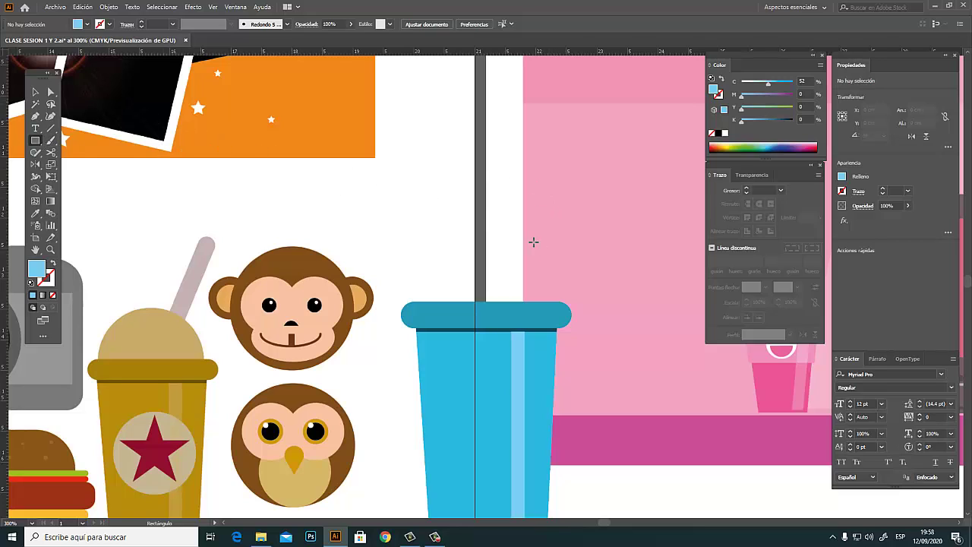
pyautogui.moveTo(35, 140); pyautogui.dragTo(83, 165)
pyautogui.moveTo(429, 230); pyautogui.dragTo(558, 374)
pyautogui.press('v')
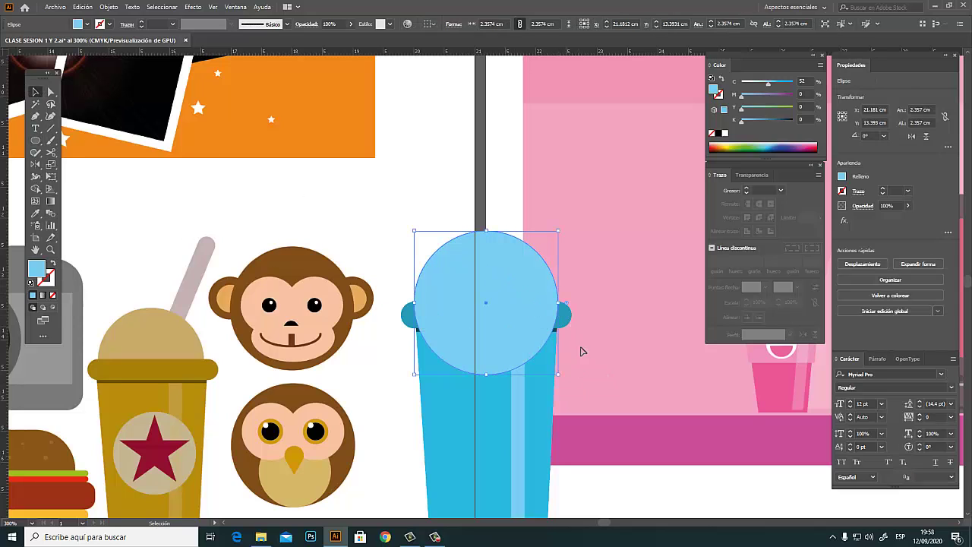
pyautogui.scroll(-5, 580, 351)
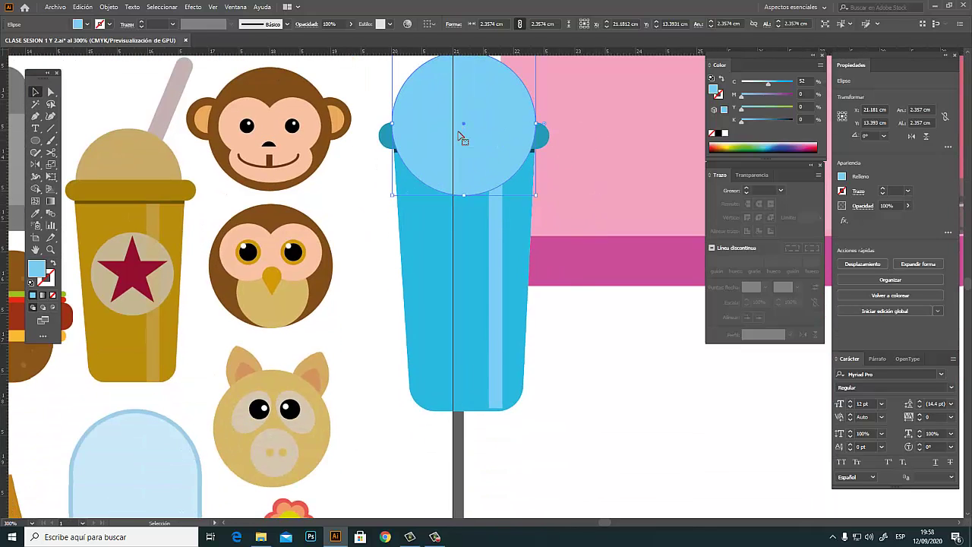
pyautogui.rightClick(460, 135)
pyautogui.moveTo(507, 300)
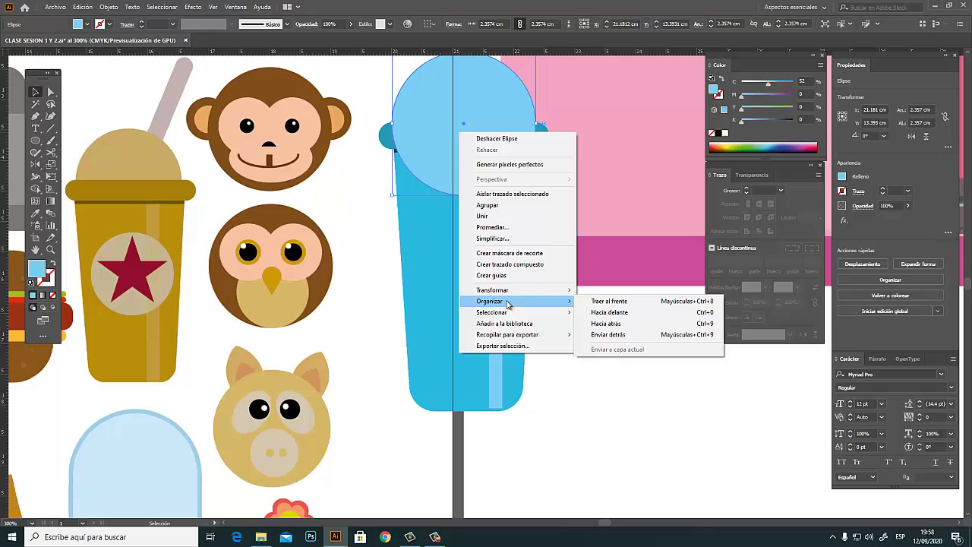
pyautogui.click(614, 334)
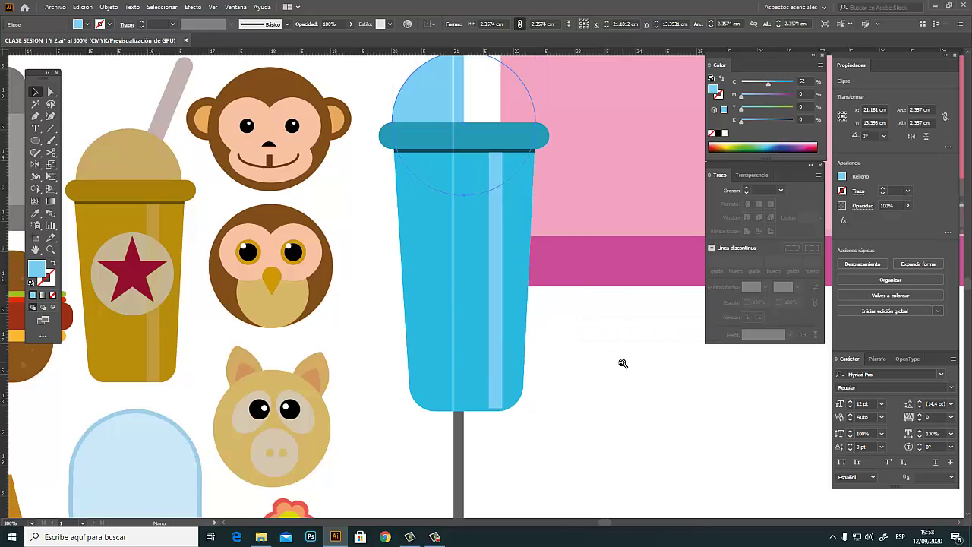
# Select all parts of the blue cup together and bring them to the front of the artwork
pyautogui.keyDown('ctrl'); pyautogui.keyDown('alt'); pyautogui.click(612, 372); pyautogui.keyUp('alt'); pyautogui.keyUp('ctrl')
pyautogui.keyDown('ctrl'); pyautogui.keyDown('alt'); pyautogui.click(621, 370); pyautogui.keyUp('alt'); pyautogui.keyUp('ctrl')
pyautogui.moveTo(564, 350); pyautogui.dragTo(611, 470)
pyautogui.moveTo(313, 156); pyautogui.dragTo(428, 374)
pyautogui.rightClick(354, 242)
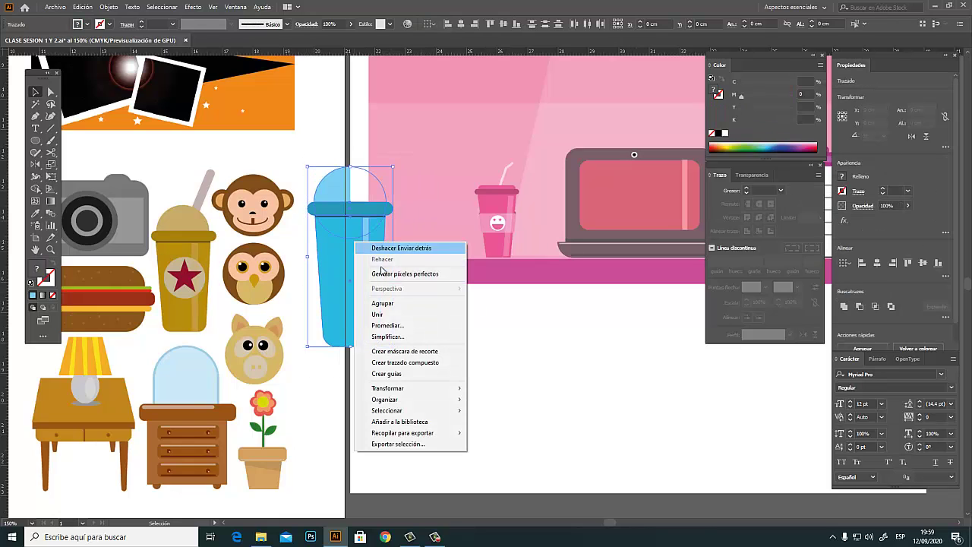
pyautogui.moveTo(401, 407)
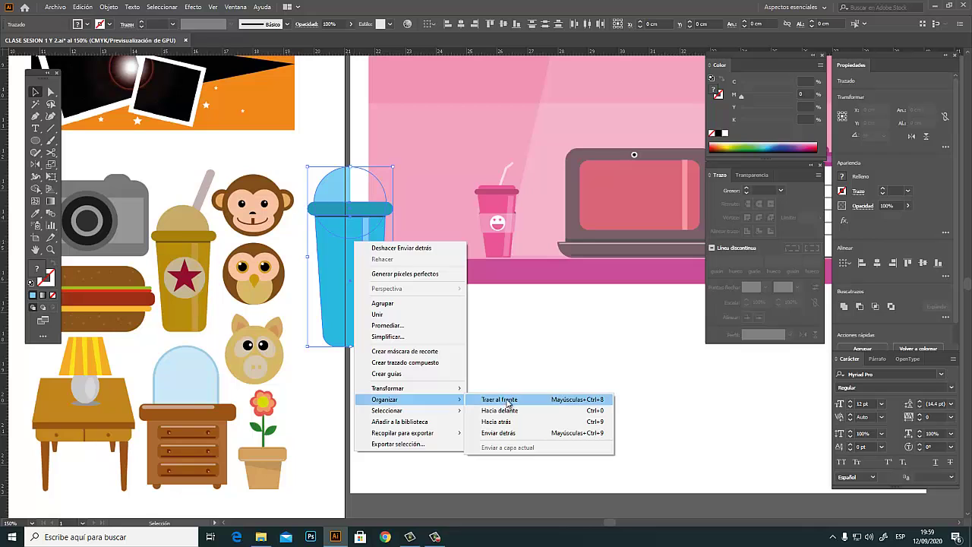
pyautogui.click(504, 398)
pyautogui.moveTo(505, 375); pyautogui.dragTo(590, 441)
pyautogui.click(612, 403)
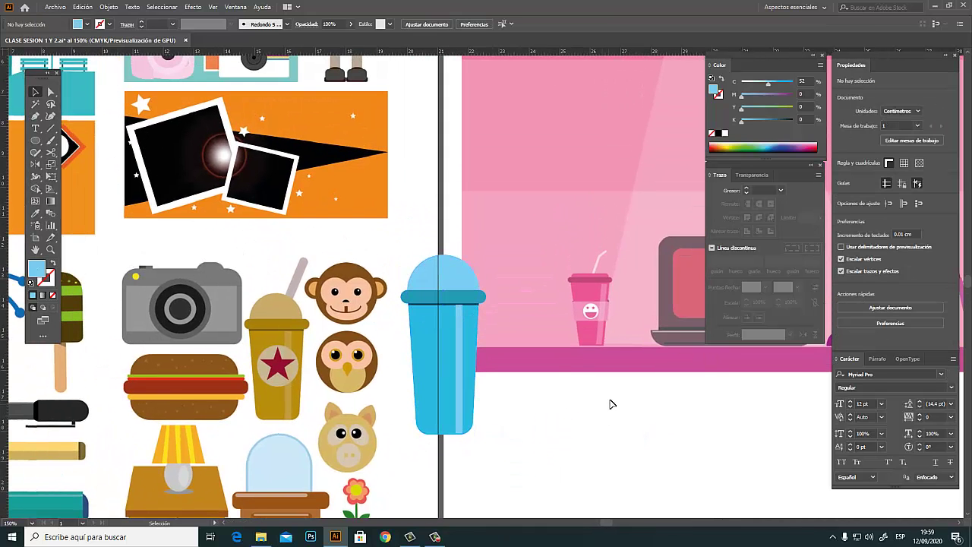
# Draw a horizontal rectangle about 4.01 × 0.37 cm above the cup for the straw and lighten its fill to 32% cyan
pyautogui.click(471, 332)
pyautogui.moveTo(405, 205); pyautogui.dragTo(406, 289)
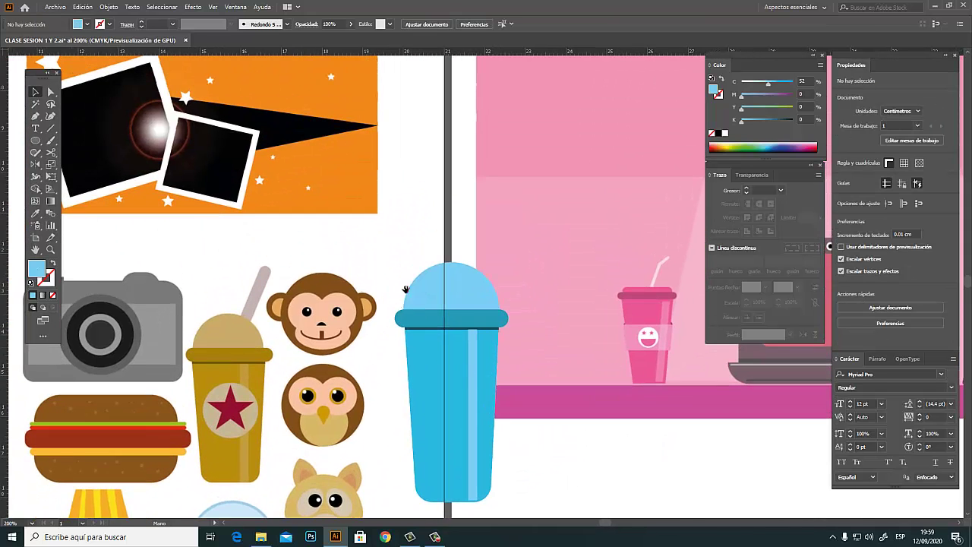
pyautogui.click(35, 140)
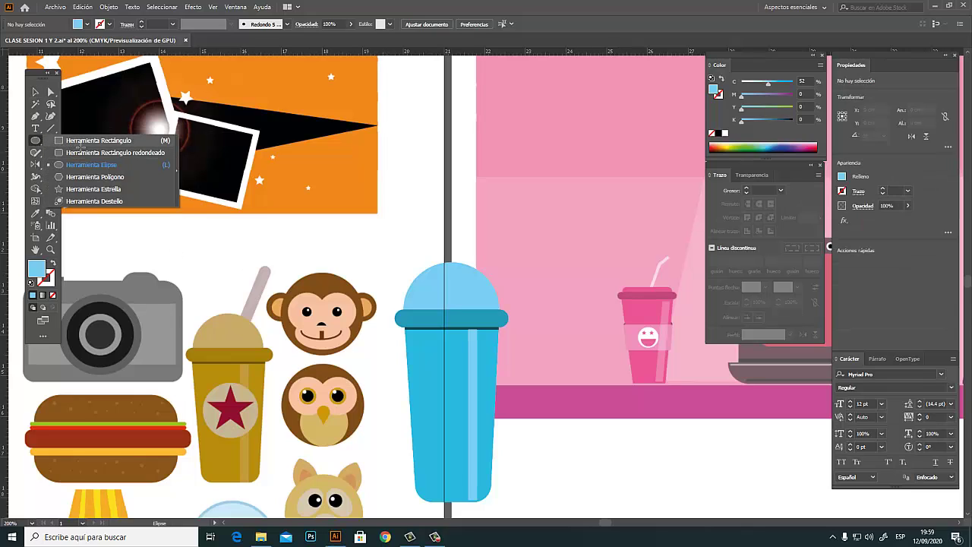
pyautogui.click(81, 144)
pyautogui.moveTo(468, 192); pyautogui.dragTo(631, 206)
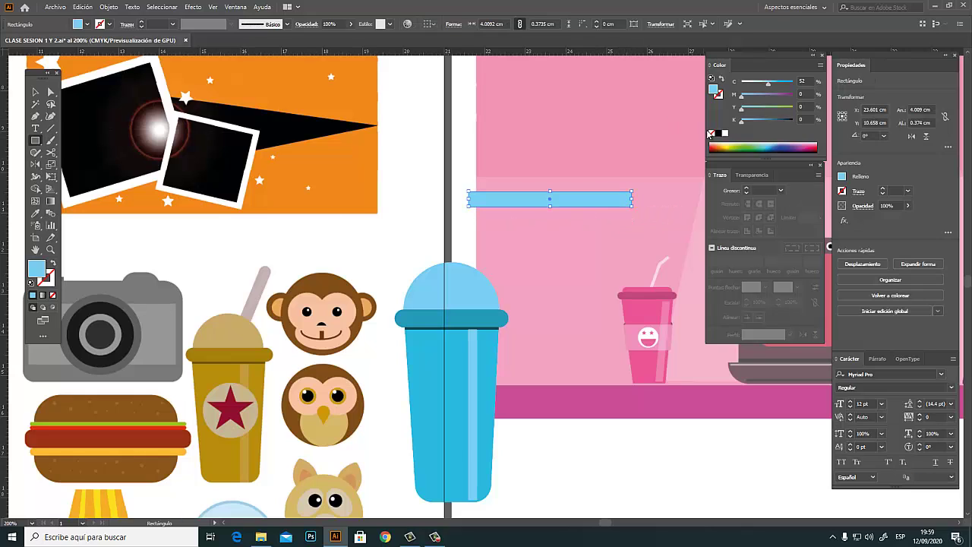
pyautogui.moveTo(764, 87); pyautogui.dragTo(757, 83)
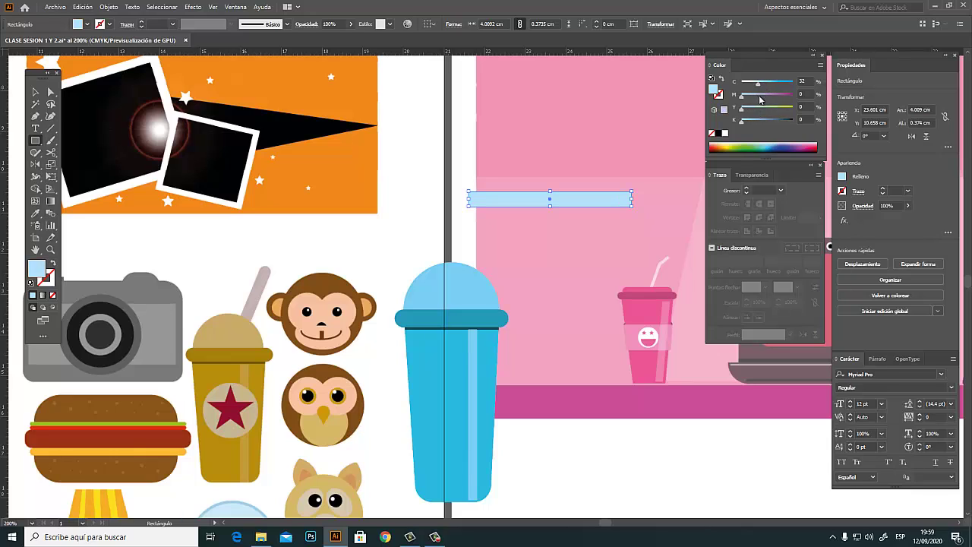
# Rotate the light blue straw to about 48° and place it diagonally across the cup's dome and lid
pyautogui.click(36, 93)
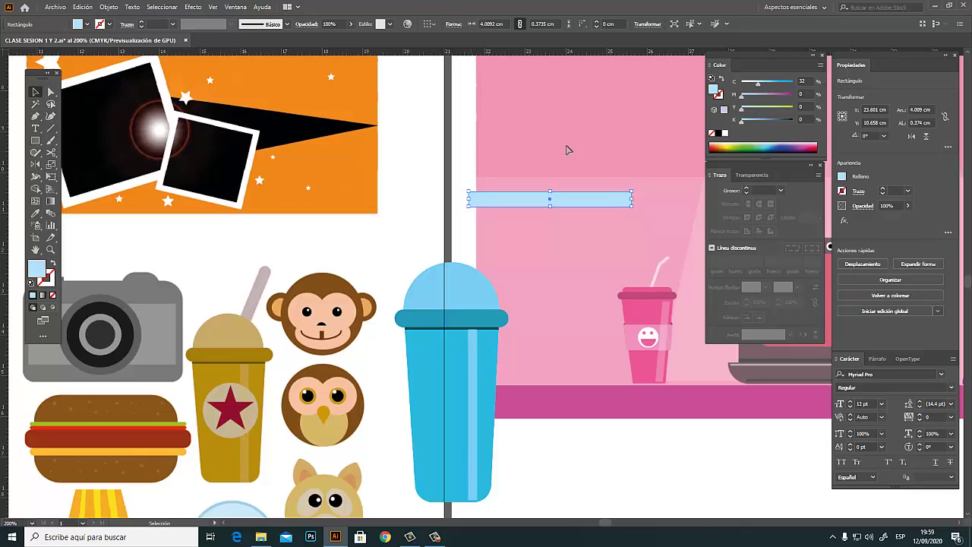
pyautogui.moveTo(634, 189); pyautogui.dragTo(614, 136)
pyautogui.moveTo(584, 170); pyautogui.dragTo(538, 241)
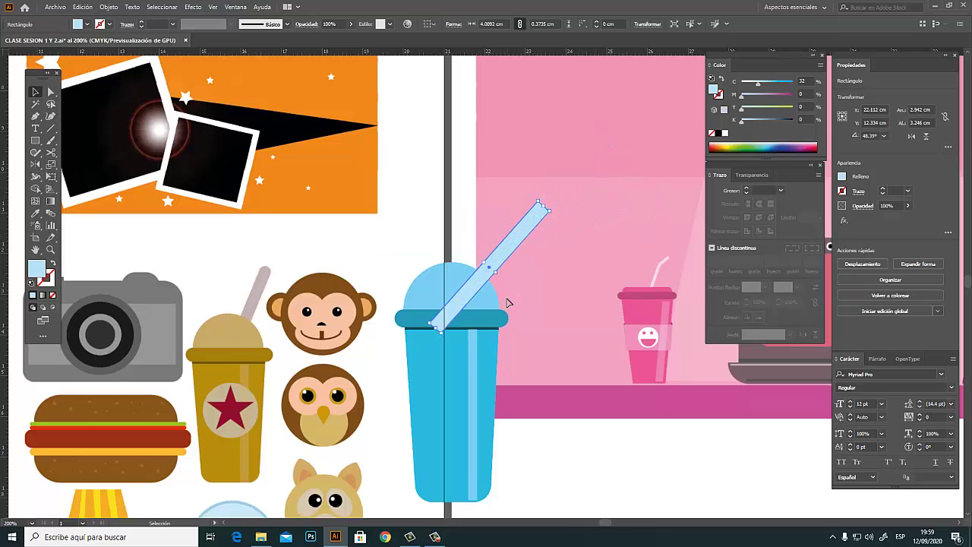
# Group all parts of the blue cup without the straw and bring the group to the front
pyautogui.click(432, 320)
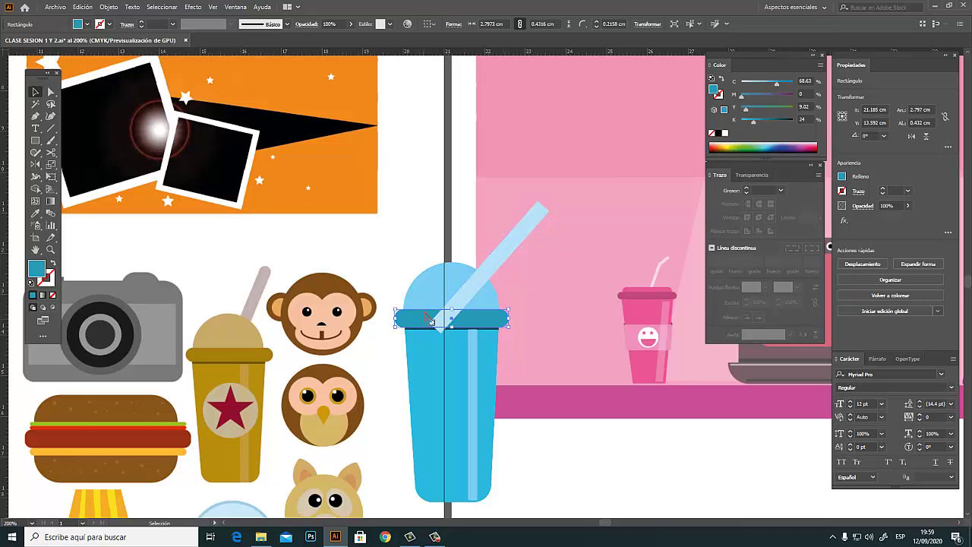
pyautogui.click(404, 262)
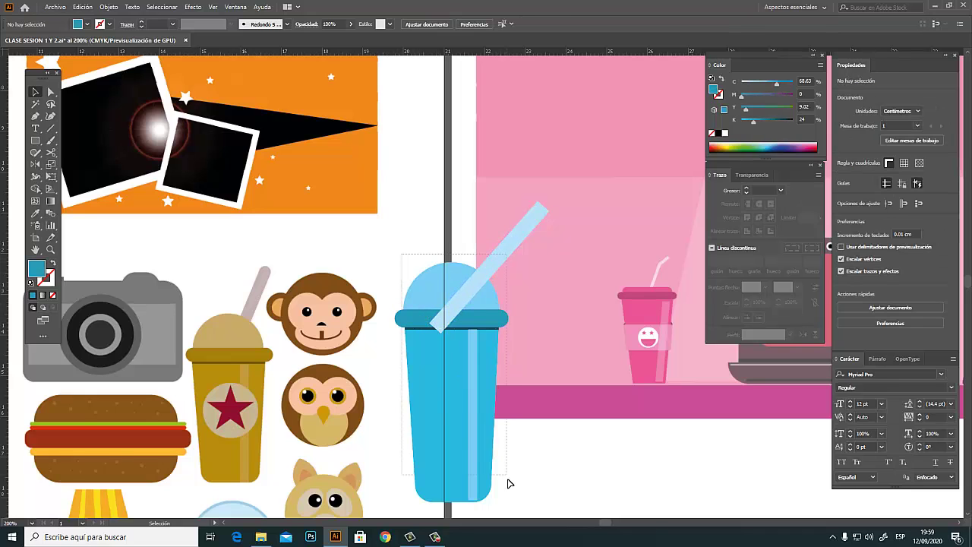
pyautogui.click(530, 221)
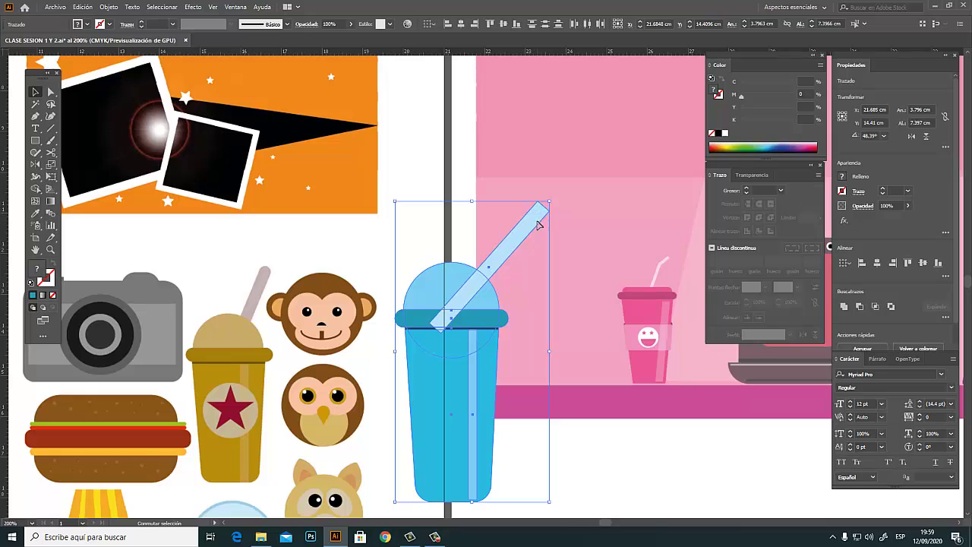
pyautogui.keyDown('shift'); pyautogui.click(532, 222); pyautogui.keyUp('shift')
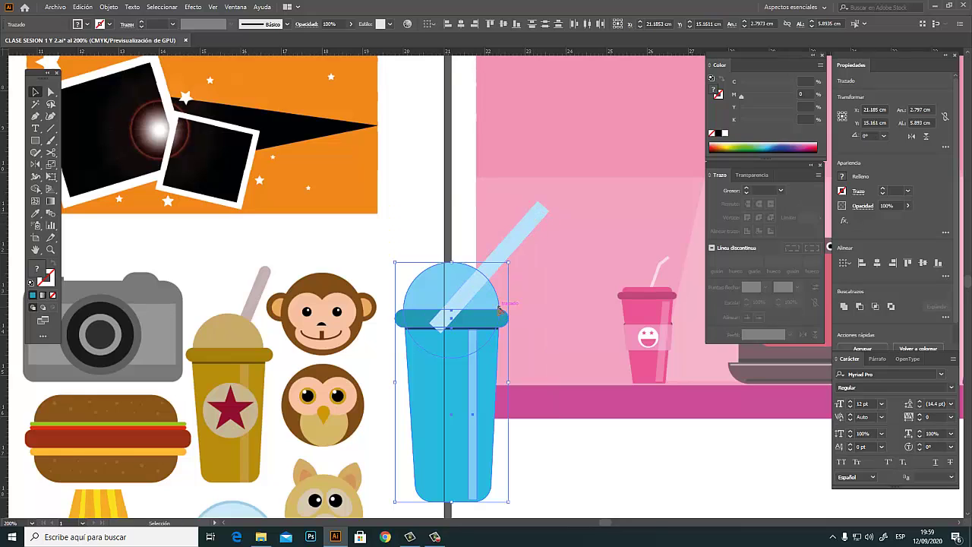
pyautogui.hotkey('ctrl', 'g')
pyautogui.rightClick(445, 282)
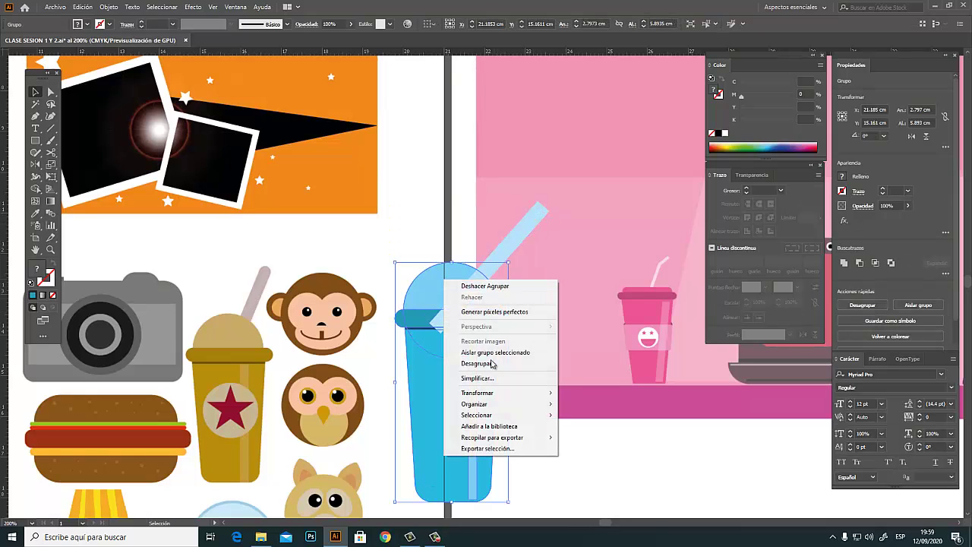
pyautogui.moveTo(493, 403)
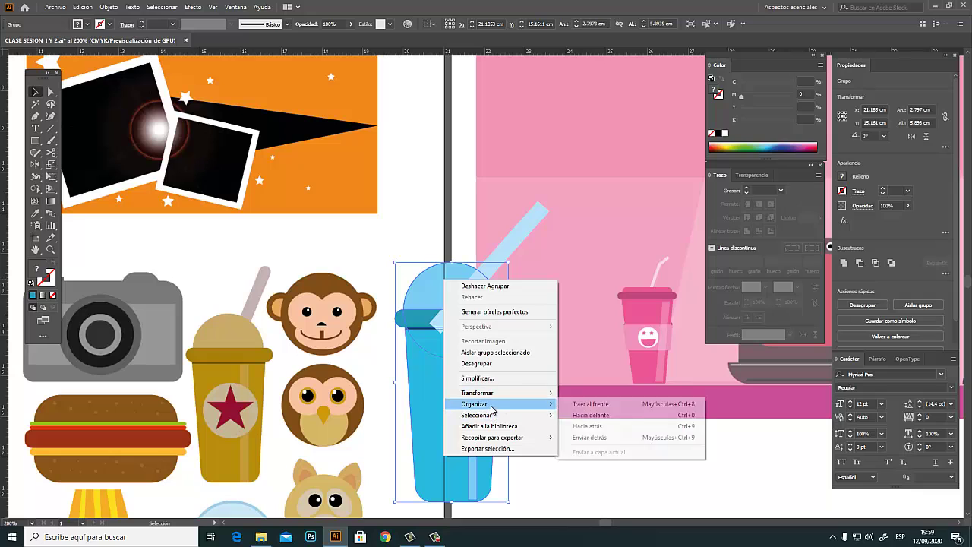
pyautogui.click(593, 403)
# Slide the straw slightly further down into the cup and fully round the corners of its upper end
pyautogui.click(541, 217)
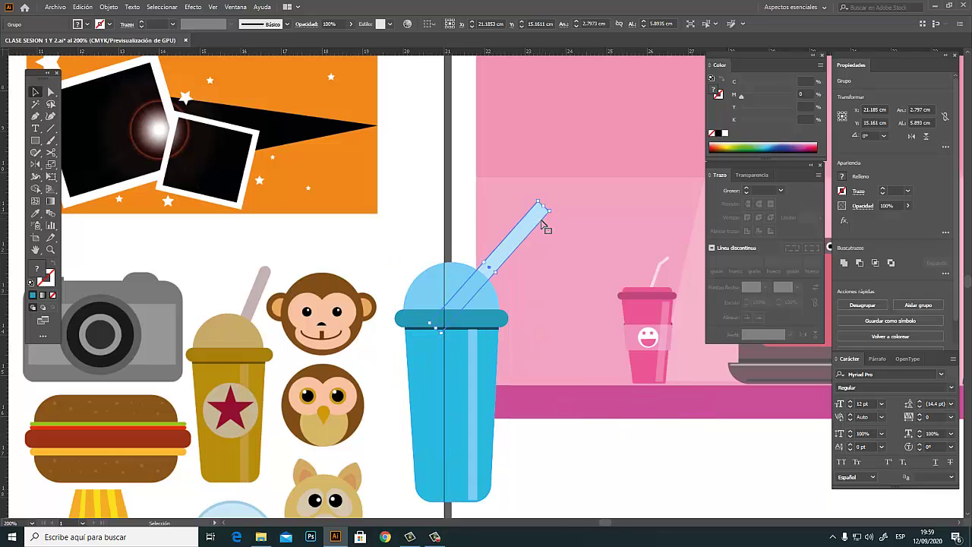
pyautogui.moveTo(533, 223); pyautogui.dragTo(523, 235)
pyautogui.press('a')
pyautogui.click(397, 226)
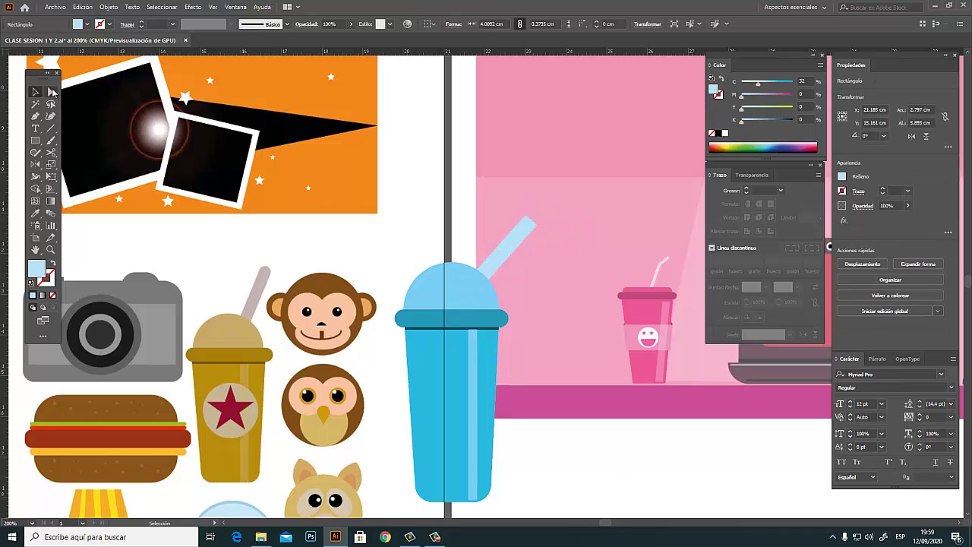
pyautogui.click(527, 217)
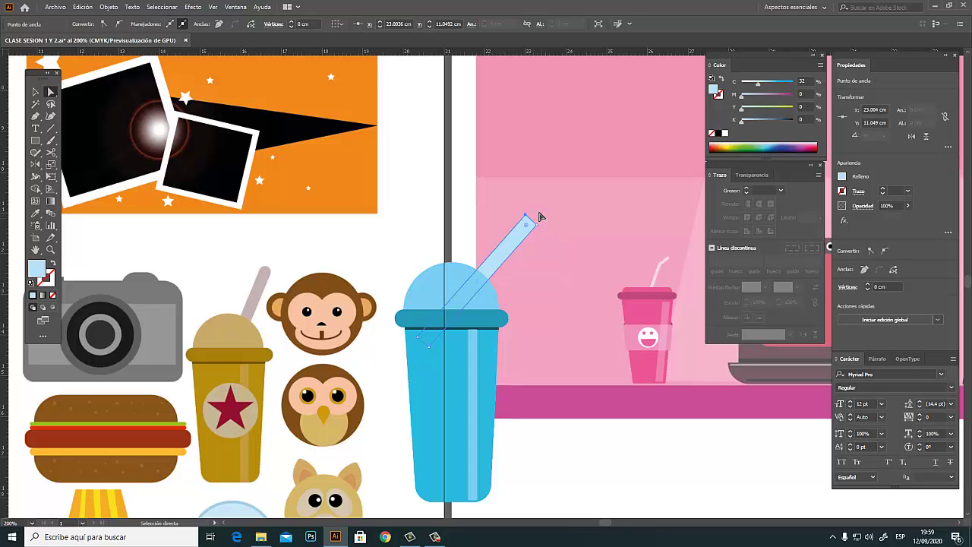
pyautogui.click(517, 206)
pyautogui.moveTo(557, 234); pyautogui.dragTo(520, 250)
pyautogui.click(599, 444)
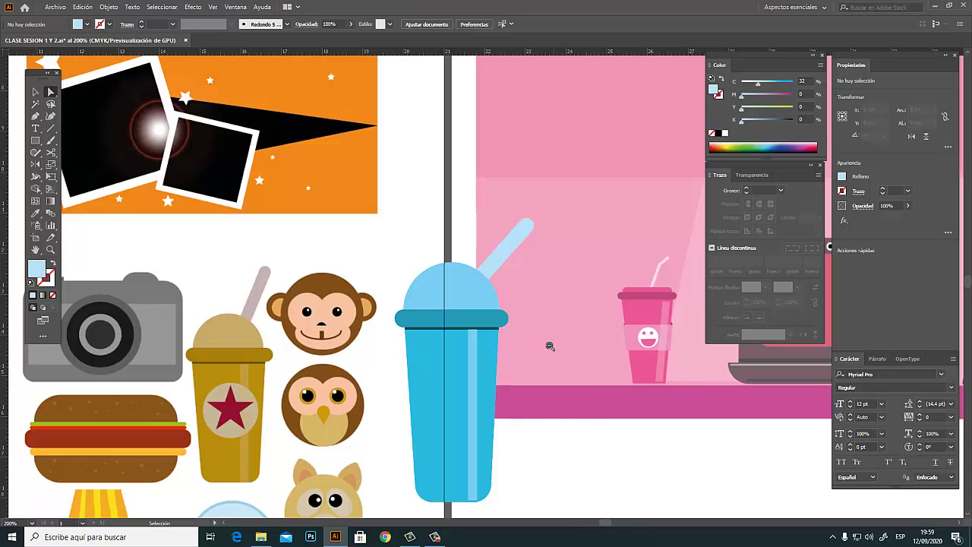
# Group the blue cup with its straw and move it off the artboard, just above the blue pencil
pyautogui.hotkey('ctrl', '-')
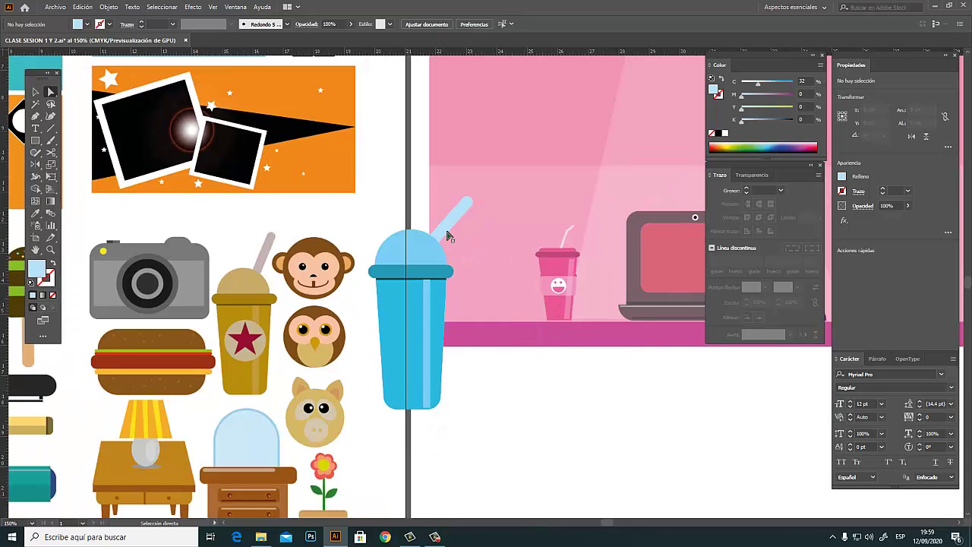
pyautogui.press('v')
pyautogui.moveTo(366, 182); pyautogui.dragTo(359, 161)
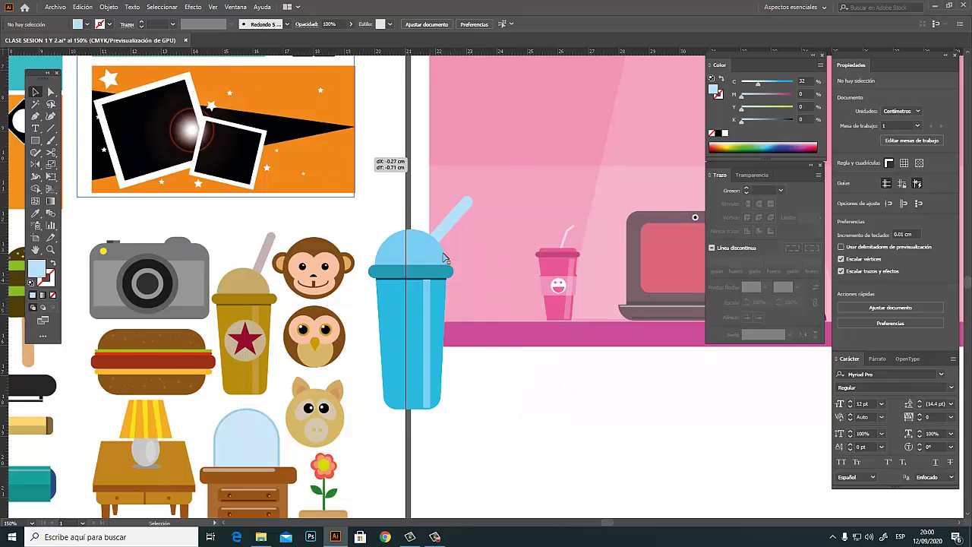
pyautogui.moveTo(438, 306); pyautogui.dragTo(527, 421)
pyautogui.click(527, 422)
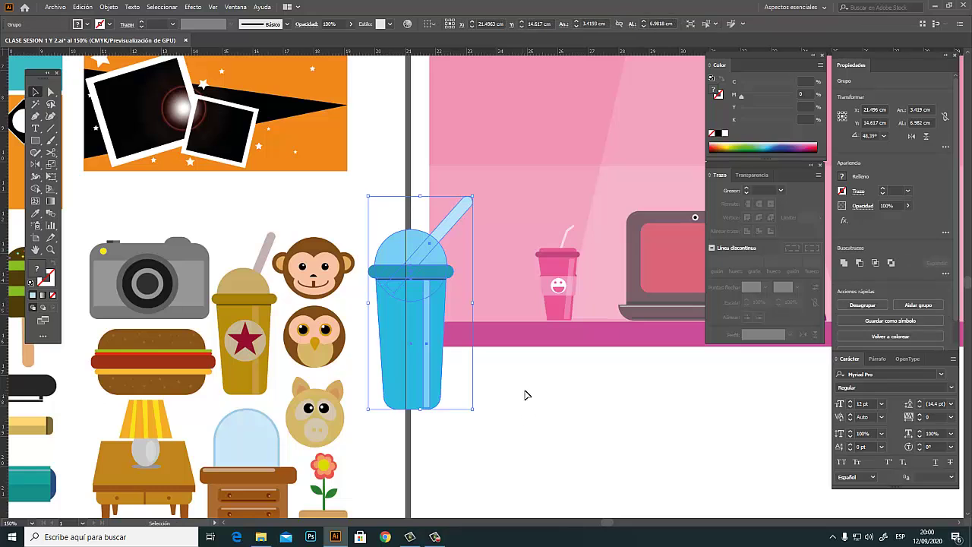
pyautogui.hotkey('ctrl', '-')
pyautogui.hotkey('ctrl', '-')
pyautogui.moveTo(512, 328); pyautogui.dragTo(590, 297)
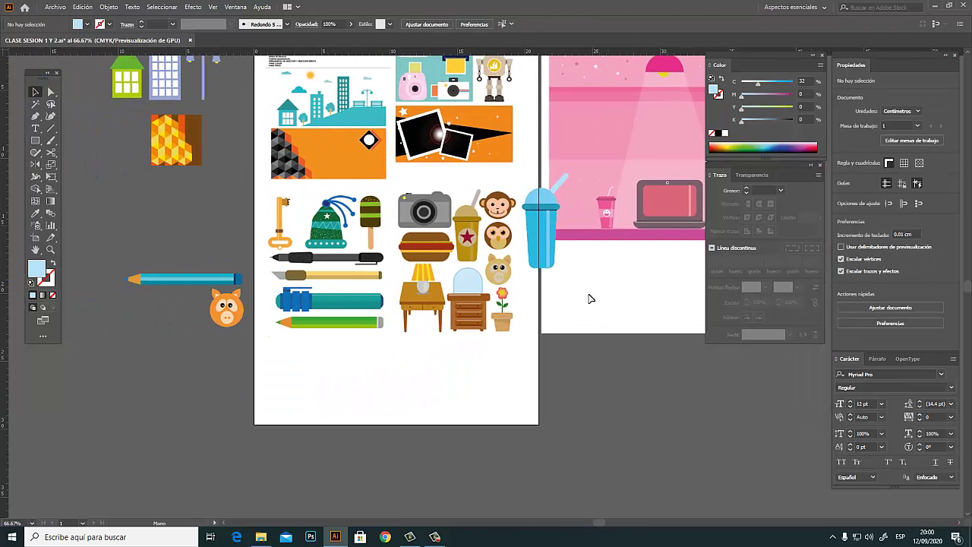
pyautogui.moveTo(531, 243); pyautogui.dragTo(229, 234)
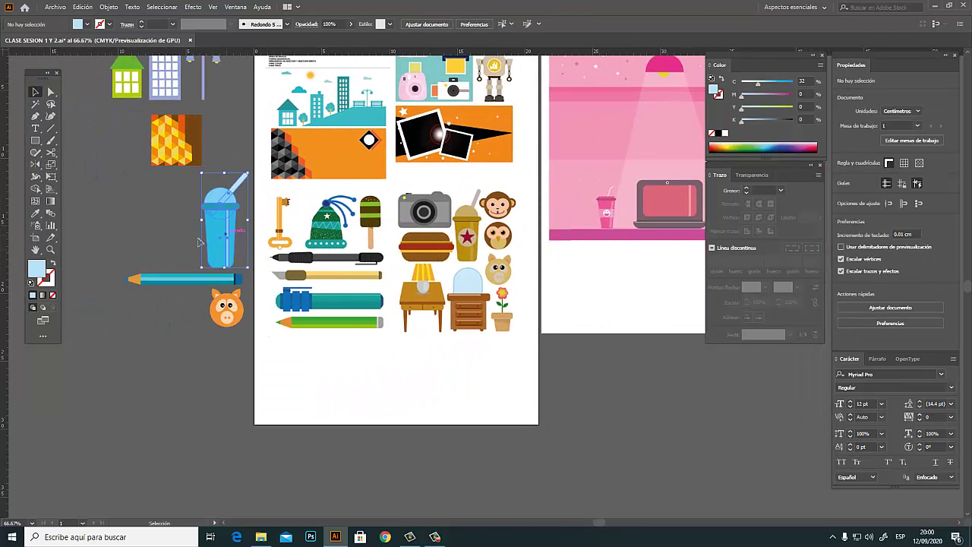
# Draw two slanted straight lines with a black stroke beside the green hat, about 1.36 cm and 0.86 cm tall
pyautogui.hotkey('ctrl', 'space')
pyautogui.keyDown('ctrl'); pyautogui.click(377, 248); pyautogui.keyUp('ctrl')
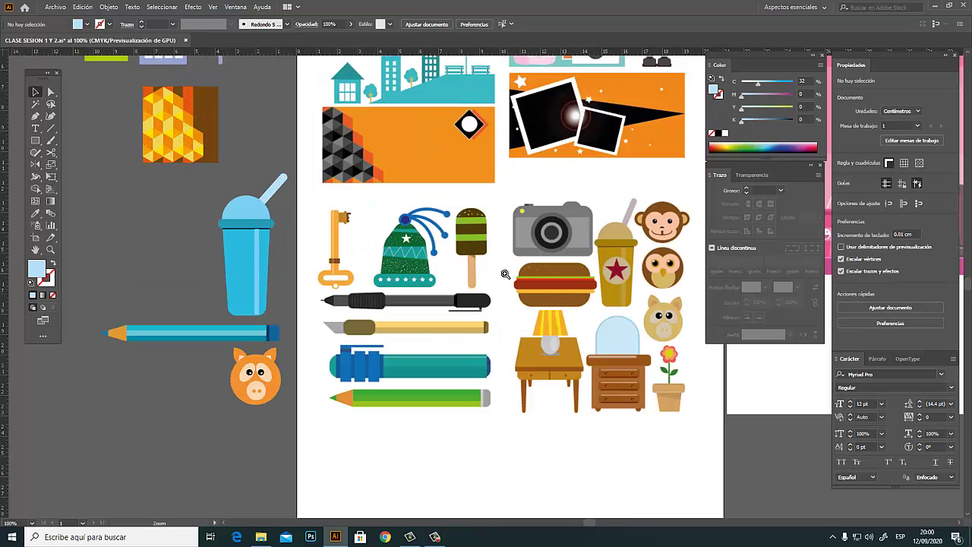
pyautogui.keyDown('ctrl'); pyautogui.click(454, 263); pyautogui.keyUp('ctrl')
pyautogui.keyDown('ctrl'); pyautogui.click(467, 268); pyautogui.keyUp('ctrl')
pyautogui.keyDown('ctrl'); pyautogui.click(480, 274); pyautogui.keyUp('ctrl')
pyautogui.press('space')
pyautogui.moveTo(621, 296); pyautogui.dragTo(490, 291)
pyautogui.moveTo(586, 313); pyautogui.dragTo(488, 310)
pyautogui.moveTo(346, 289); pyautogui.dragTo(429, 365)
pyautogui.press('\\')
pyautogui.moveTo(189, 312); pyautogui.dragTo(214, 230)
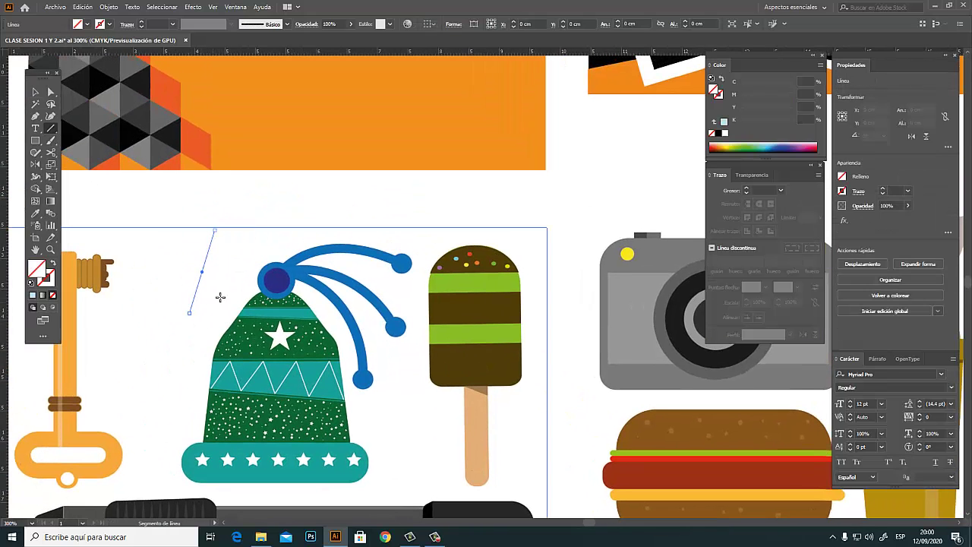
pyautogui.click(718, 134)
pyautogui.moveTo(235, 293); pyautogui.dragTo(261, 252)
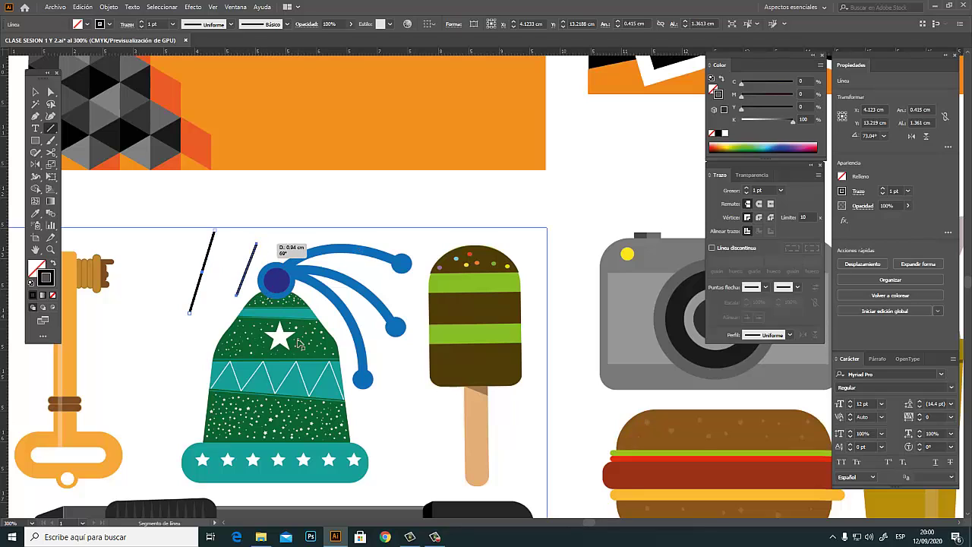
# Try the Arc tool with a curve about 2.11 × 1.52 cm above the camera, and delete the arc
pyautogui.scroll(5, 280, 390)
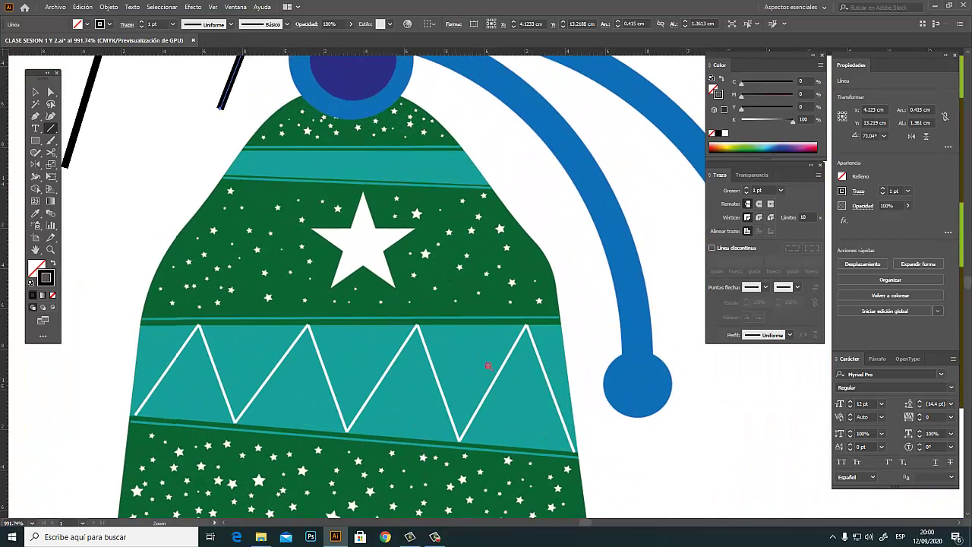
pyautogui.scroll(-3, 619, 366)
pyautogui.moveTo(579, 318); pyautogui.dragTo(598, 443)
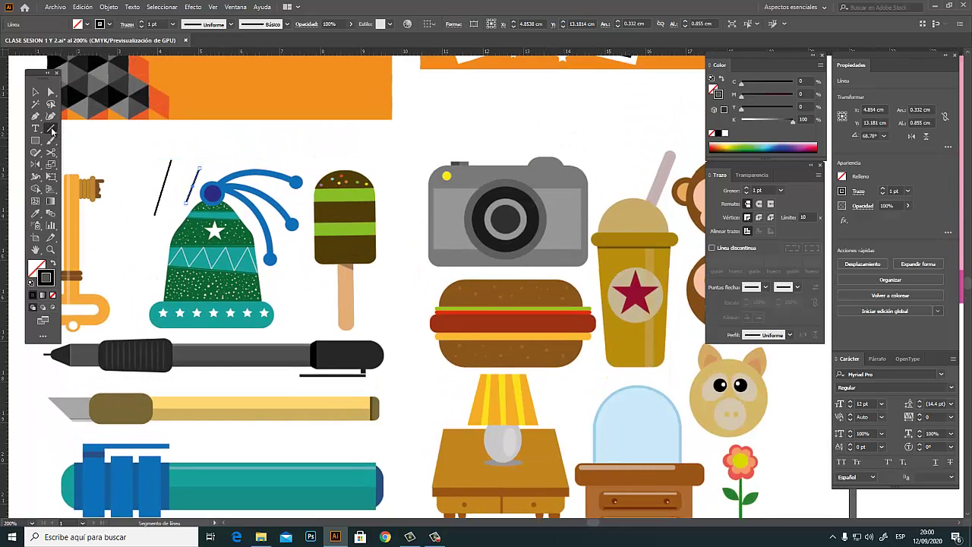
pyautogui.moveTo(52, 131); pyautogui.dragTo(117, 139)
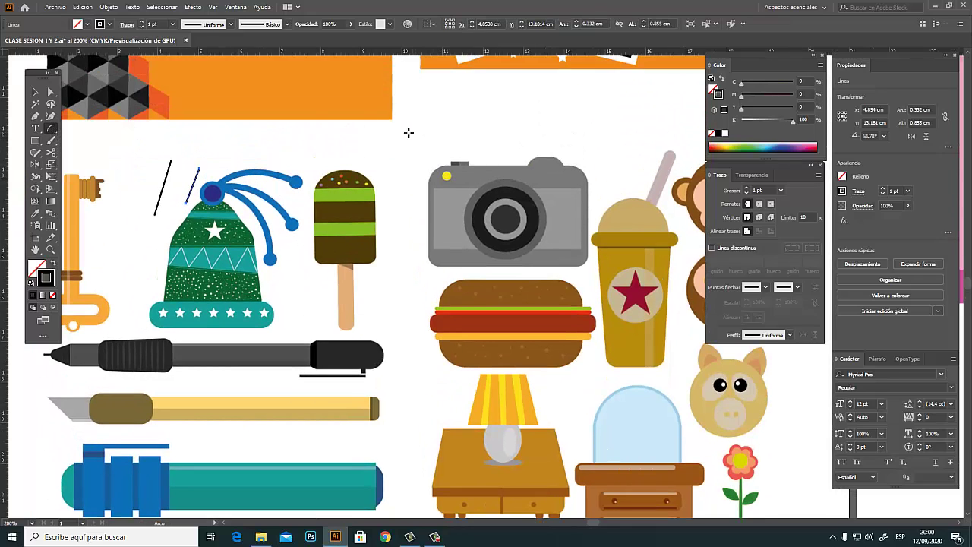
pyautogui.moveTo(384, 150); pyautogui.dragTo(491, 141)
pyautogui.click(36, 91)
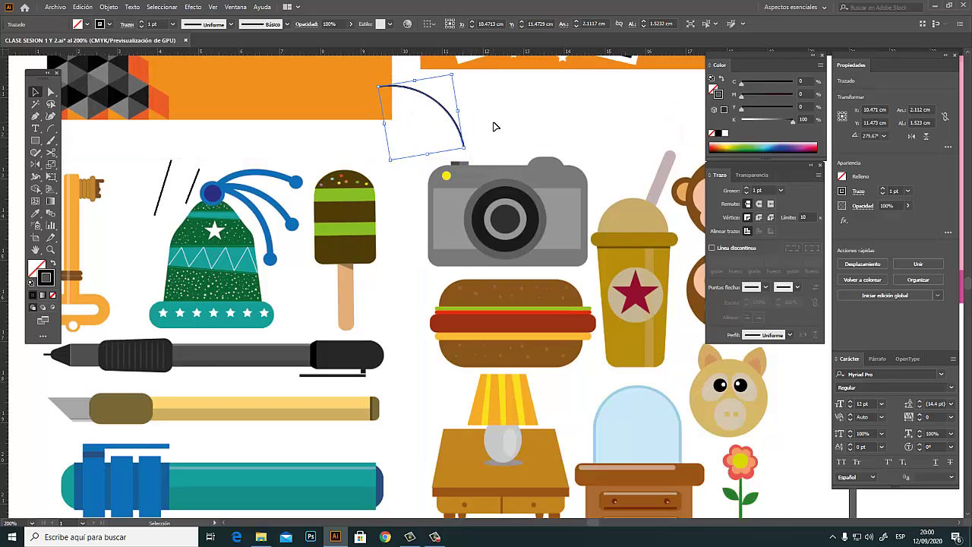
pyautogui.click(490, 129)
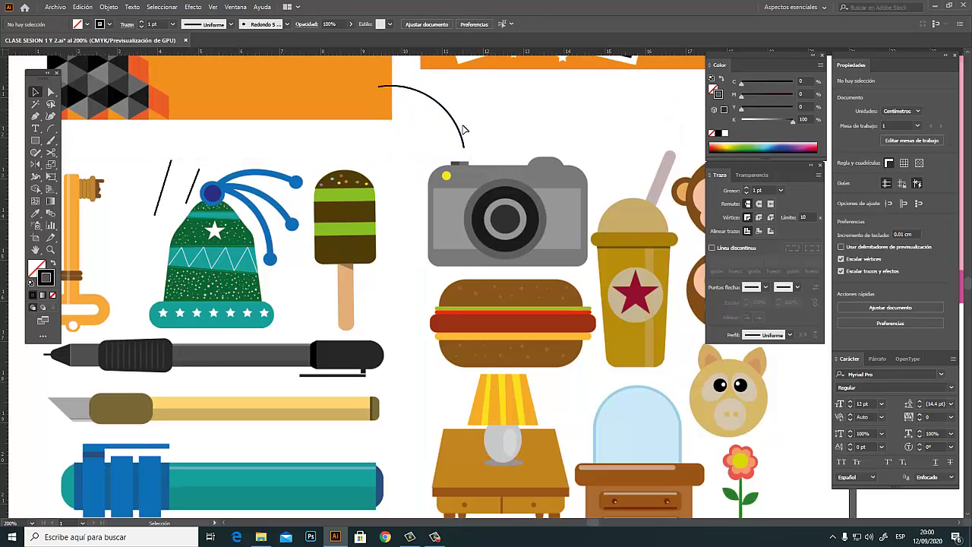
pyautogui.moveTo(464, 129); pyautogui.dragTo(464, 139)
pyautogui.press('Delete')
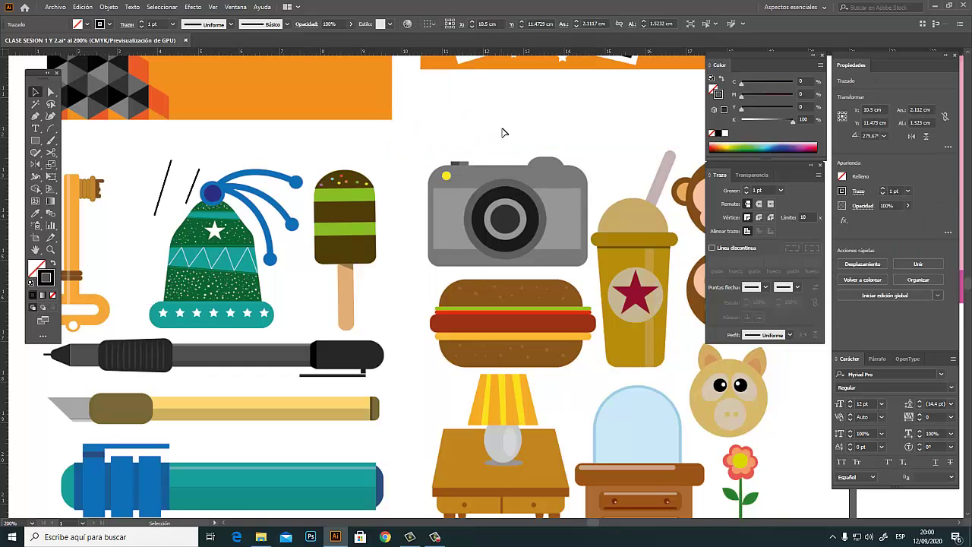
# Examine the pink desk scene with its hanging lamp, cup, laptop and clipboard
pyautogui.press('a')
pyautogui.keyDown('ctrl'); pyautogui.keyDown('alt'); pyautogui.click(613, 284); pyautogui.keyUp('alt'); pyautogui.keyUp('ctrl')
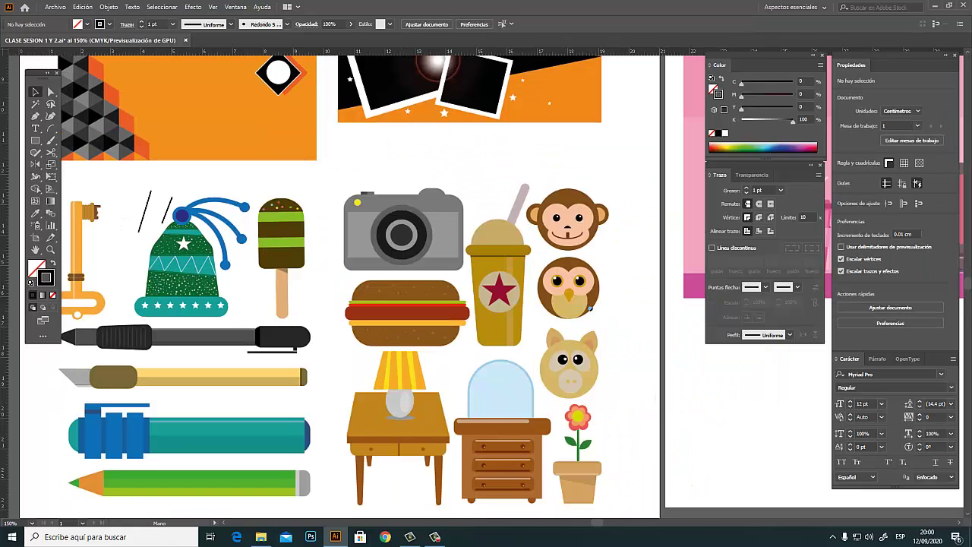
pyautogui.moveTo(591, 308); pyautogui.dragTo(488, 331)
pyautogui.moveTo(585, 288); pyautogui.dragTo(488, 341)
pyautogui.moveTo(609, 337); pyautogui.dragTo(499, 350)
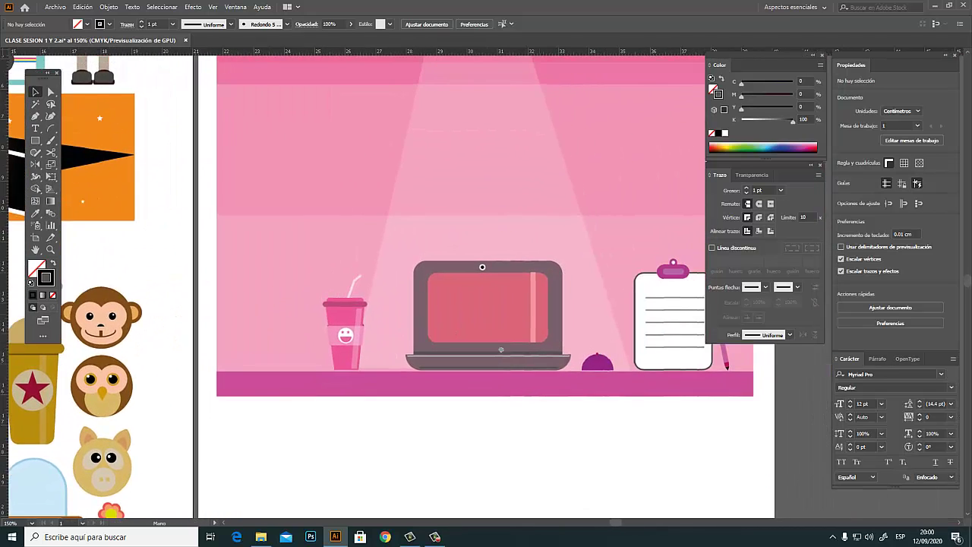
pyautogui.moveTo(550, 303); pyautogui.dragTo(488, 372)
pyautogui.keyDown('ctrl'); pyautogui.keyDown('alt'); pyautogui.click(489, 344); pyautogui.keyUp('alt'); pyautogui.keyUp('ctrl')
pyautogui.keyDown('alt'); pyautogui.click(445, 311); pyautogui.keyUp('alt')
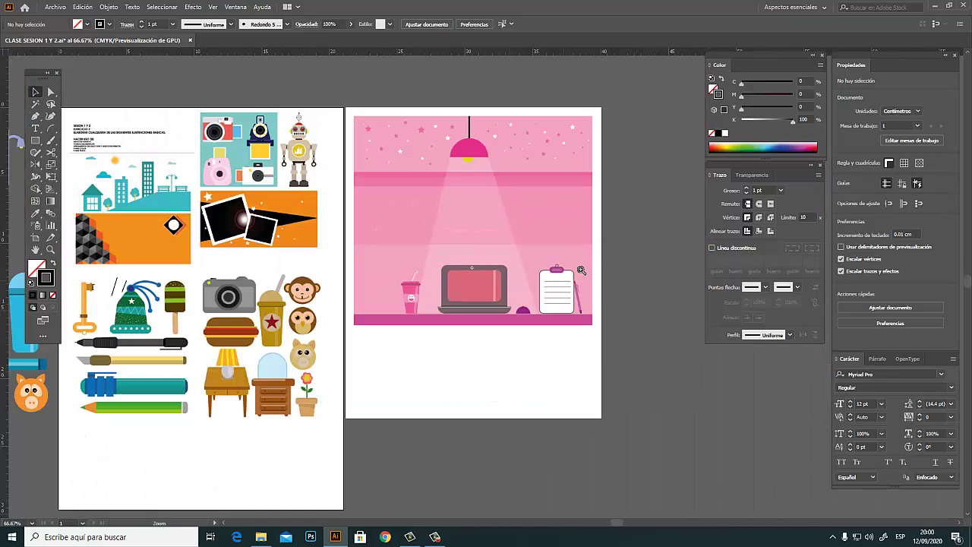
pyautogui.press('v')
pyautogui.keyDown('ctrl'); pyautogui.click(510, 265); pyautogui.keyUp('ctrl')
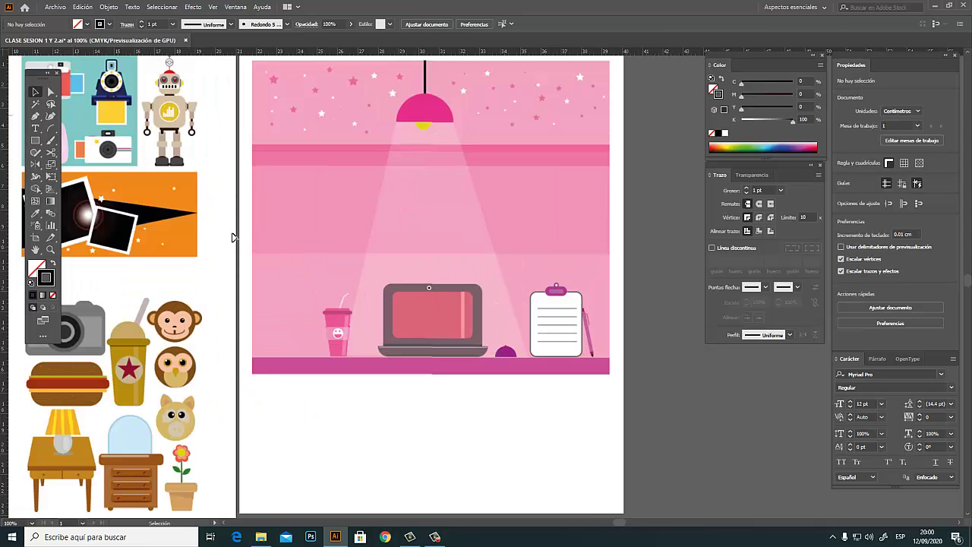
pyautogui.moveTo(150, 210); pyautogui.dragTo(246, 192)
pyautogui.moveTo(510, 224); pyautogui.dragTo(508, 275)
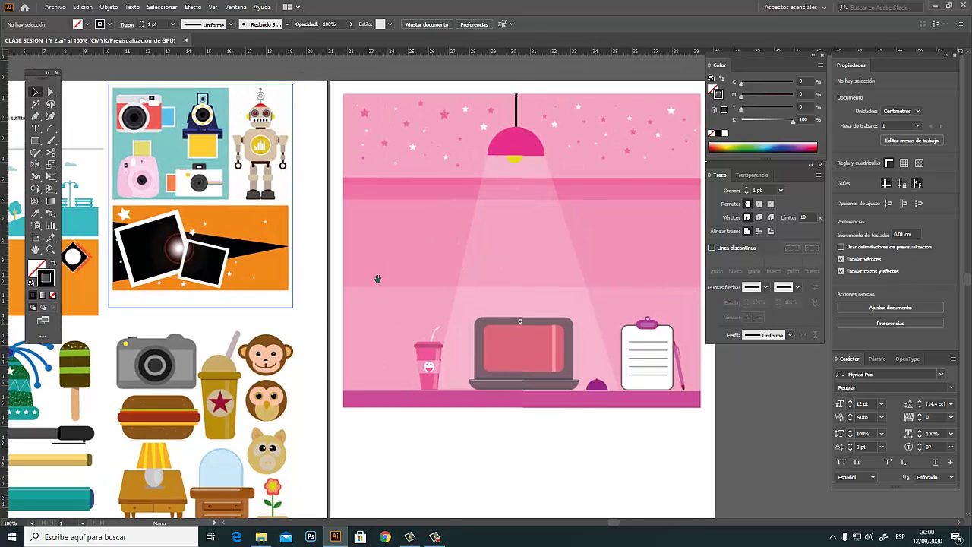
# Draw a flare about 14.99 cm across with the Flare tool beside the bulb of the pink hanging lamp
pyautogui.click(38, 141)
pyautogui.moveTo(38, 142); pyautogui.dragTo(78, 208)
pyautogui.moveTo(587, 223)
pyautogui.mouseDown()
pyautogui.moveTo(610, 251)
pyautogui.moveTo(586, 157)
pyautogui.moveTo(555, 155)
pyautogui.mouseUp()
pyautogui.keyDown('ctrl'); pyautogui.click(780, 386); pyautogui.keyUp('ctrl')
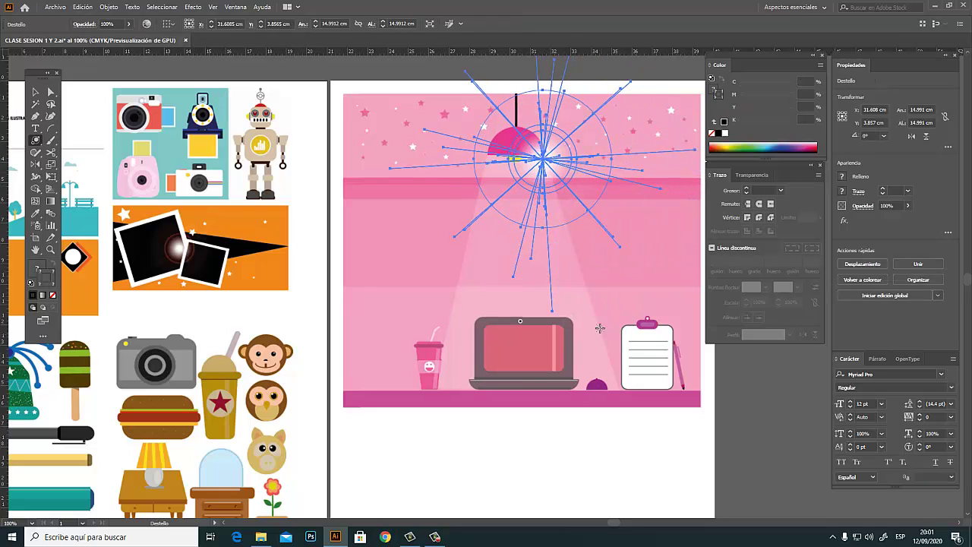
# Scale the flare down to roughly a third of its size and move it onto the lamp's yellow bulb
pyautogui.click(36, 92)
pyautogui.moveTo(391, 311); pyautogui.dragTo(489, 240)
pyautogui.click(774, 401)
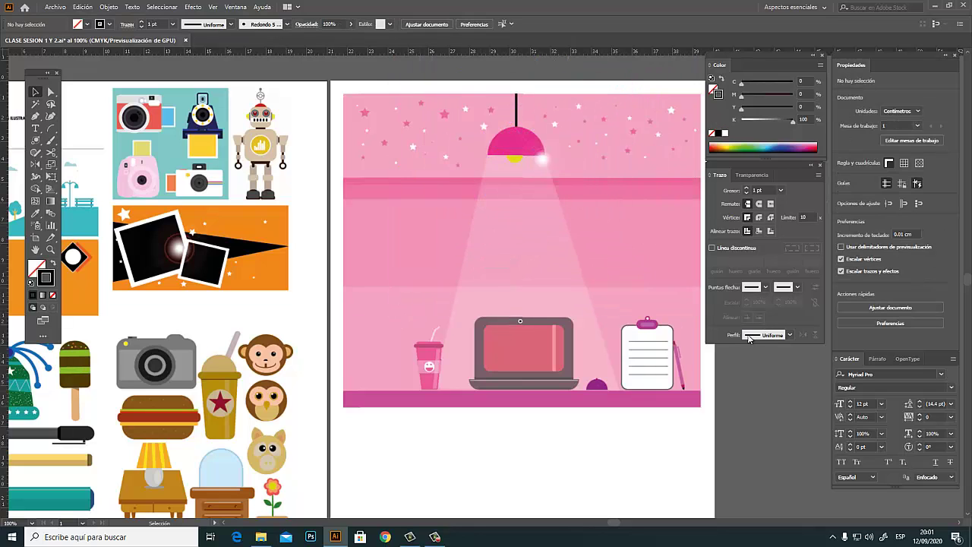
pyautogui.moveTo(558, 166); pyautogui.dragTo(539, 171)
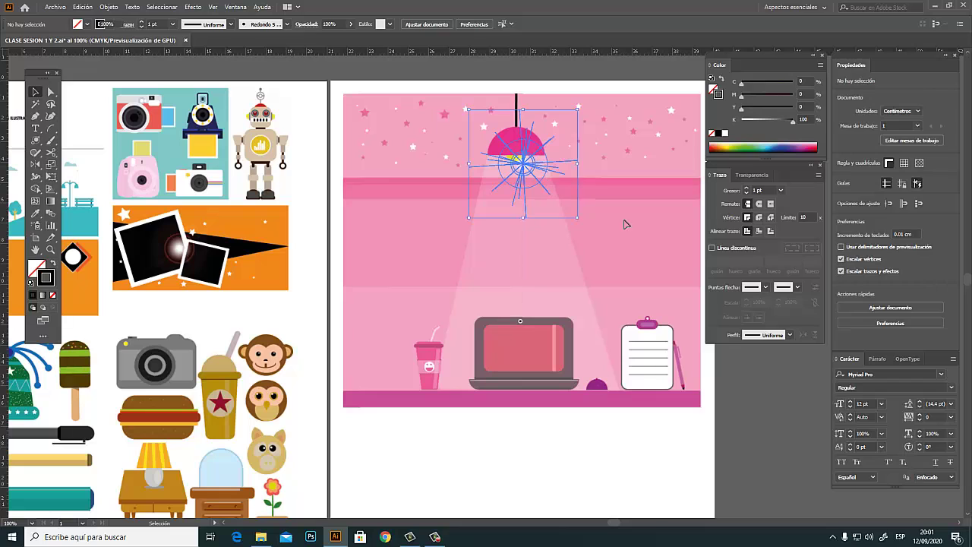
pyautogui.click(749, 422)
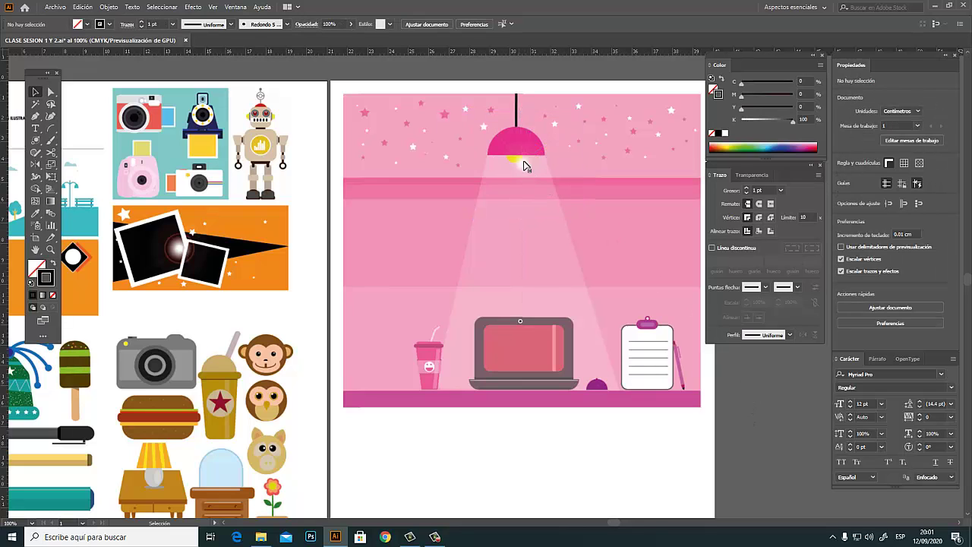
# Move the flare from the lamp's bulb onto the upper right corner of the laptop and deselect it
pyautogui.moveTo(524, 162); pyautogui.dragTo(574, 326)
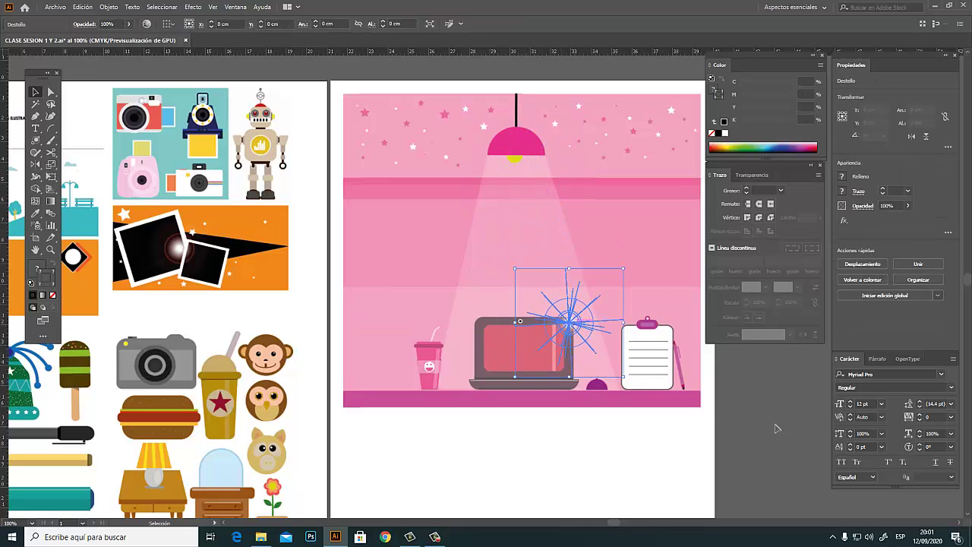
pyautogui.click(788, 422)
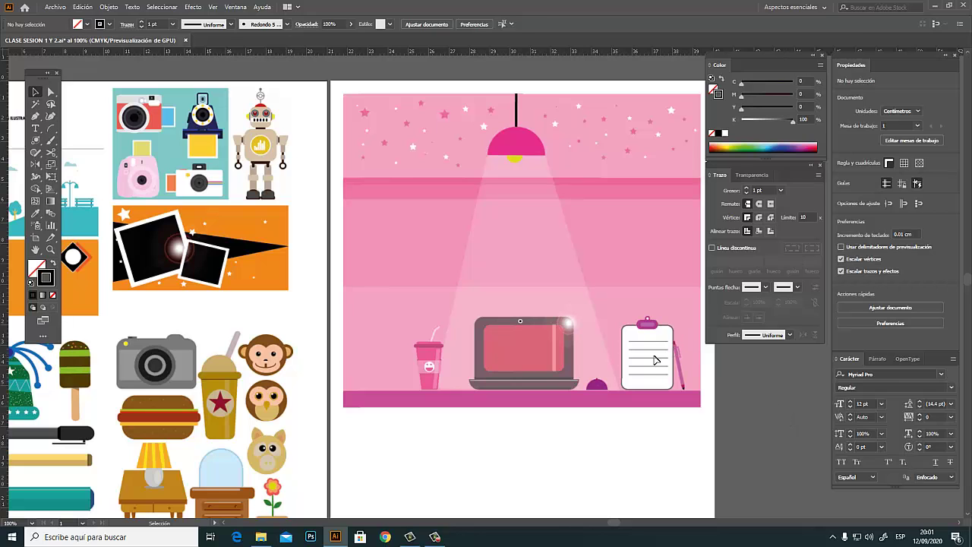
# Examine the pink desk scene up close, from the clipboard and pen past the laptop to the smiley-face cup
pyautogui.keyDown('ctrl'); pyautogui.keyDown('alt'); pyautogui.click(605, 301); pyautogui.keyUp('alt'); pyautogui.keyUp('ctrl')
pyautogui.keyDown('ctrl'); pyautogui.click(510, 286); pyautogui.keyUp('ctrl')
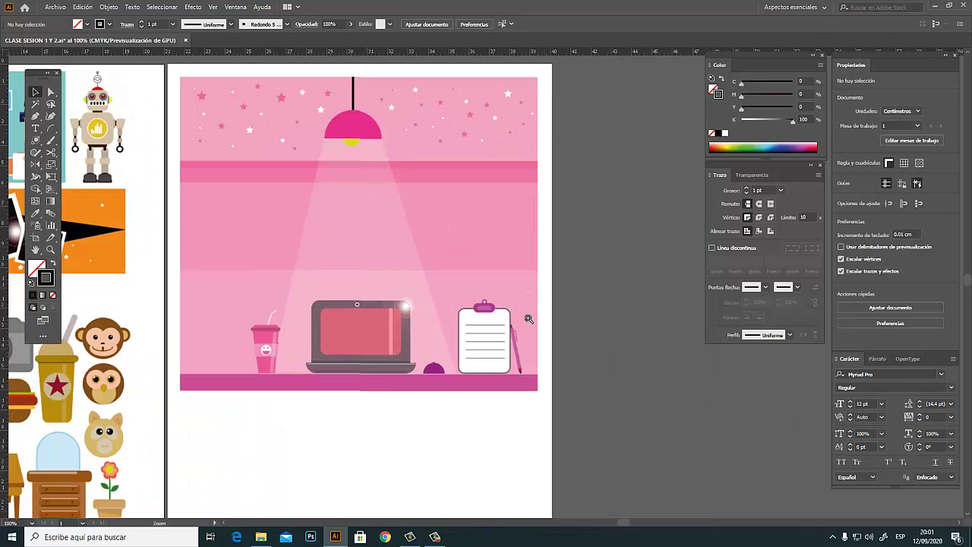
pyautogui.click(489, 312)
pyautogui.click(534, 344)
pyautogui.click(523, 349)
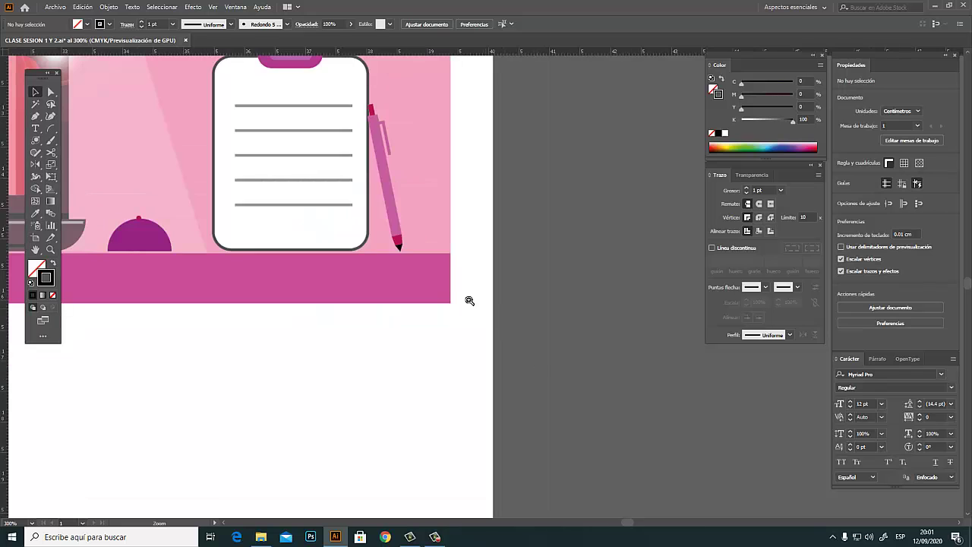
pyautogui.moveTo(392, 265); pyautogui.dragTo(481, 299)
pyautogui.moveTo(366, 284); pyautogui.dragTo(487, 276)
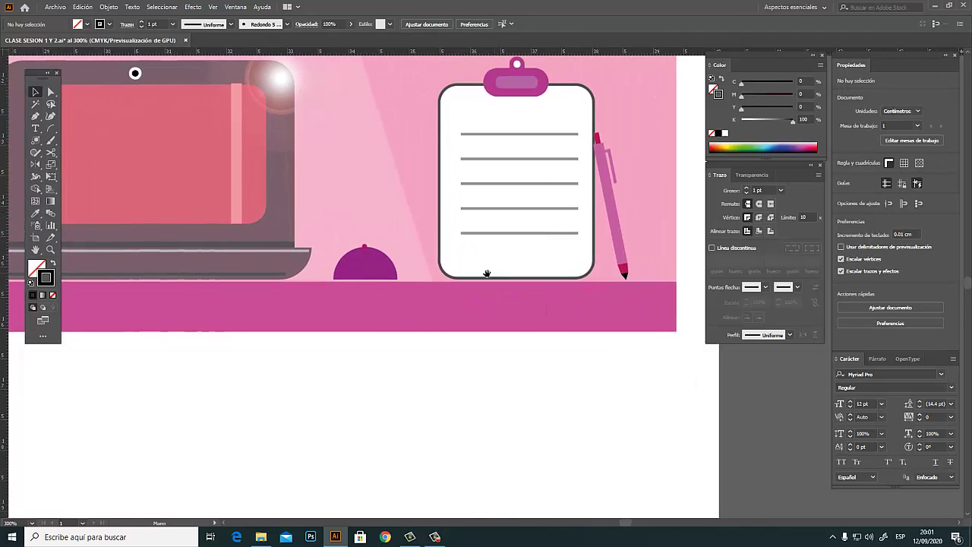
pyautogui.moveTo(351, 260); pyautogui.dragTo(520, 236)
pyautogui.moveTo(428, 263); pyautogui.dragTo(546, 278)
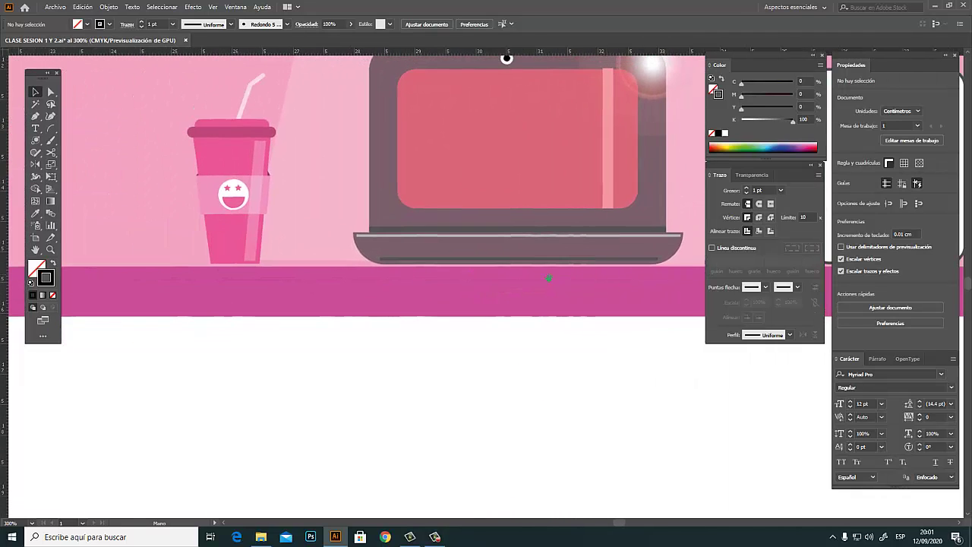
pyautogui.moveTo(303, 284); pyautogui.dragTo(379, 297)
pyautogui.keyDown('ctrl'); pyautogui.keyDown('alt'); pyautogui.click(470, 257); pyautogui.keyUp('alt'); pyautogui.keyUp('ctrl')
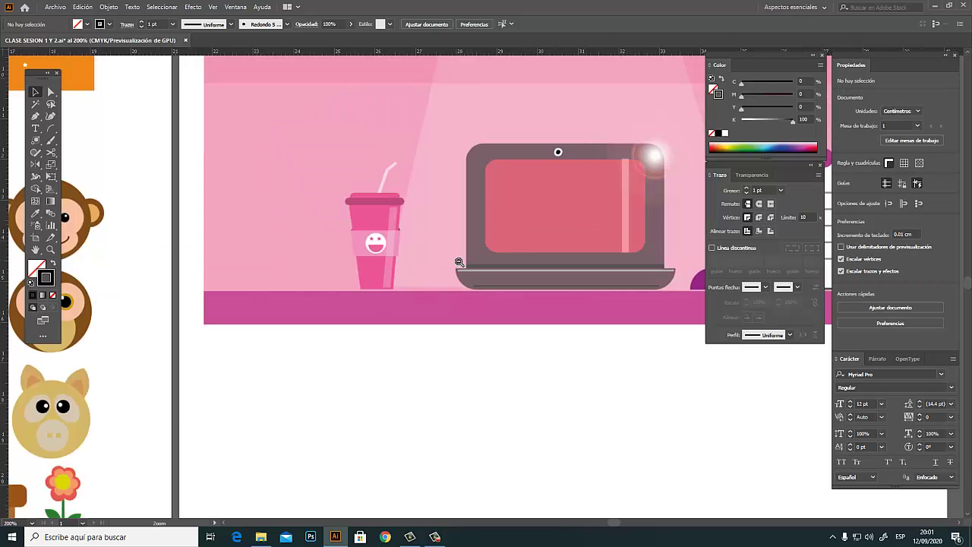
pyautogui.moveTo(335, 209); pyautogui.dragTo(387, 364)
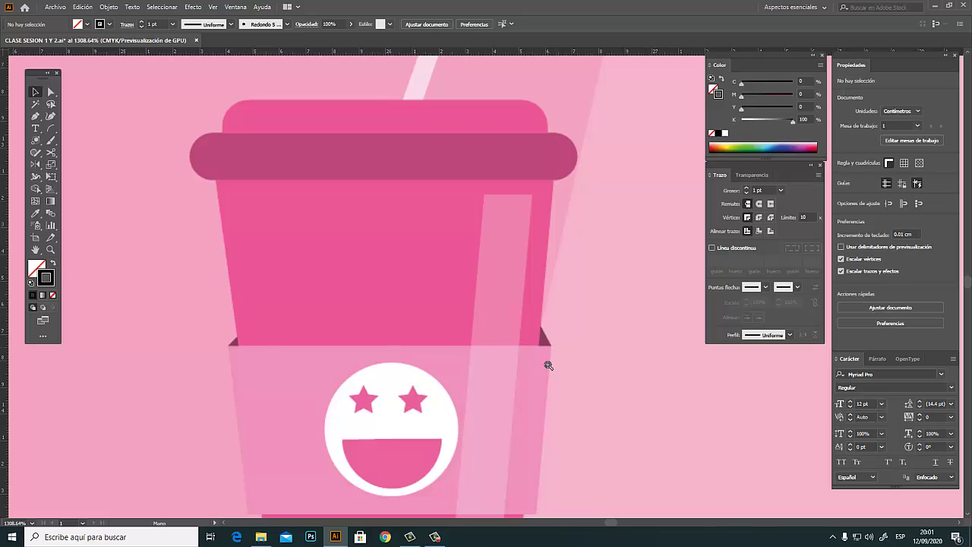
# Examine the full exercise sheet of sample illustrations together with the finished drawings beside the artboard
pyautogui.keyDown('ctrl'); pyautogui.keyDown('alt'); pyautogui.click(511, 396); pyautogui.keyUp('alt'); pyautogui.keyUp('ctrl')
pyautogui.keyDown('ctrl'); pyautogui.keyDown('alt'); pyautogui.click(507, 399); pyautogui.keyUp('alt'); pyautogui.keyUp('ctrl')
pyautogui.keyDown('ctrl'); pyautogui.keyDown('alt'); pyautogui.click(503, 399); pyautogui.keyUp('alt'); pyautogui.keyUp('ctrl')
pyautogui.keyDown('ctrl'); pyautogui.keyDown('alt'); pyautogui.click(504, 399); pyautogui.keyUp('alt'); pyautogui.keyUp('ctrl')
pyautogui.keyDown('ctrl'); pyautogui.keyDown('alt'); pyautogui.click(505, 395); pyautogui.keyUp('alt'); pyautogui.keyUp('ctrl')
pyautogui.keyDown('ctrl'); pyautogui.keyDown('alt'); pyautogui.click(507, 383); pyautogui.keyUp('alt'); pyautogui.keyUp('ctrl')
pyautogui.keyDown('ctrl'); pyautogui.keyDown('alt'); pyautogui.click(507, 380); pyautogui.keyUp('alt'); pyautogui.keyUp('ctrl')
pyautogui.keyDown('ctrl'); pyautogui.keyDown('alt'); pyautogui.click(510, 384); pyautogui.keyUp('alt'); pyautogui.keyUp('ctrl')
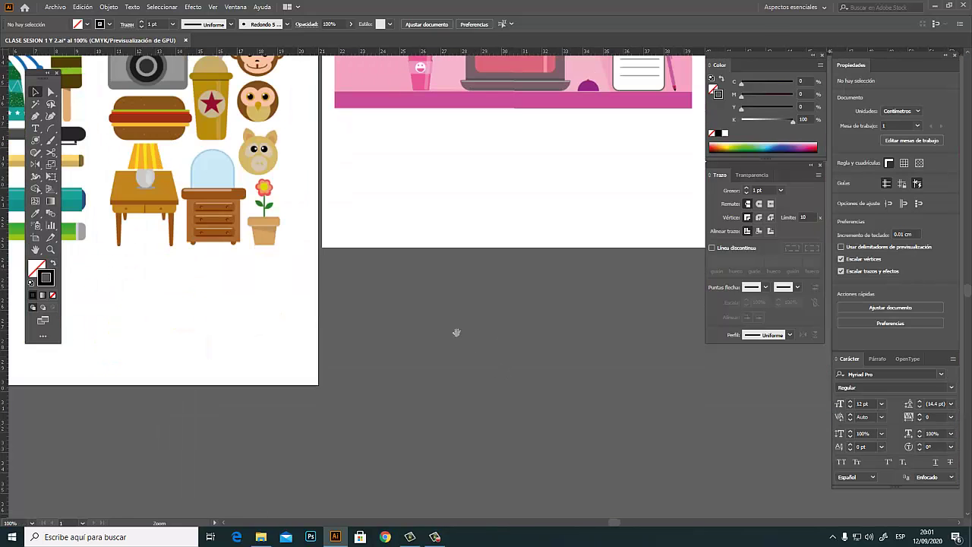
pyautogui.moveTo(457, 333); pyautogui.dragTo(706, 429)
pyautogui.keyDown('ctrl'); pyautogui.keyDown('alt'); pyautogui.click(530, 344); pyautogui.keyUp('alt'); pyautogui.keyUp('ctrl')
pyautogui.moveTo(429, 322); pyautogui.dragTo(537, 430)
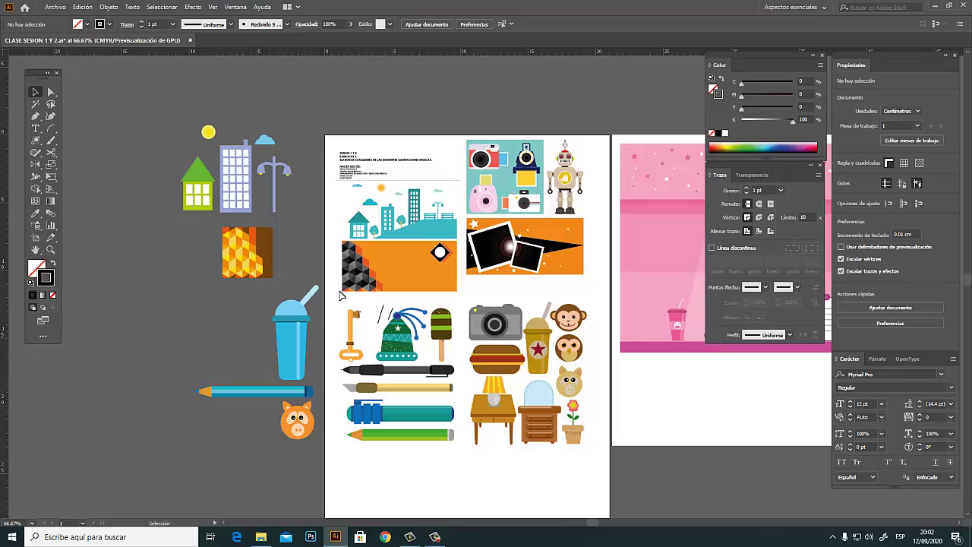
pyautogui.click(360, 313)
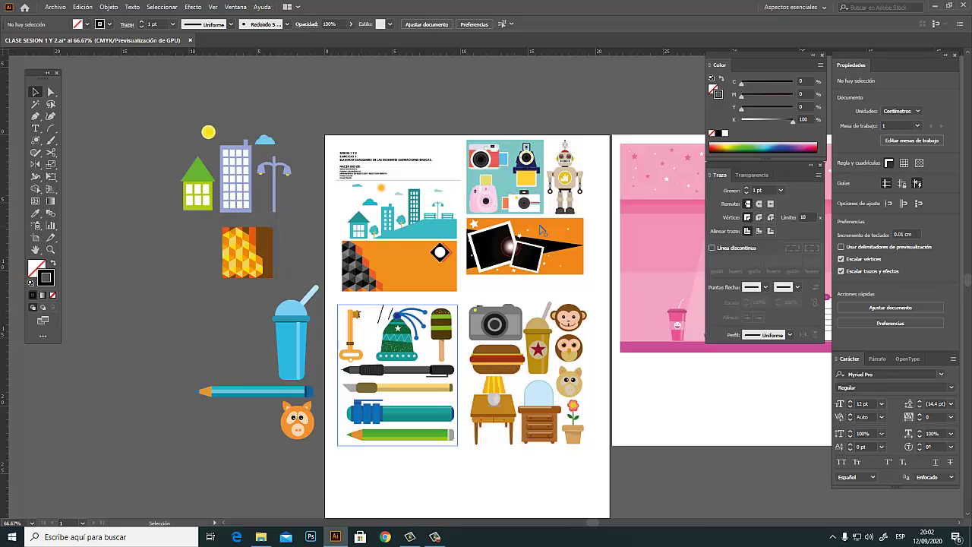